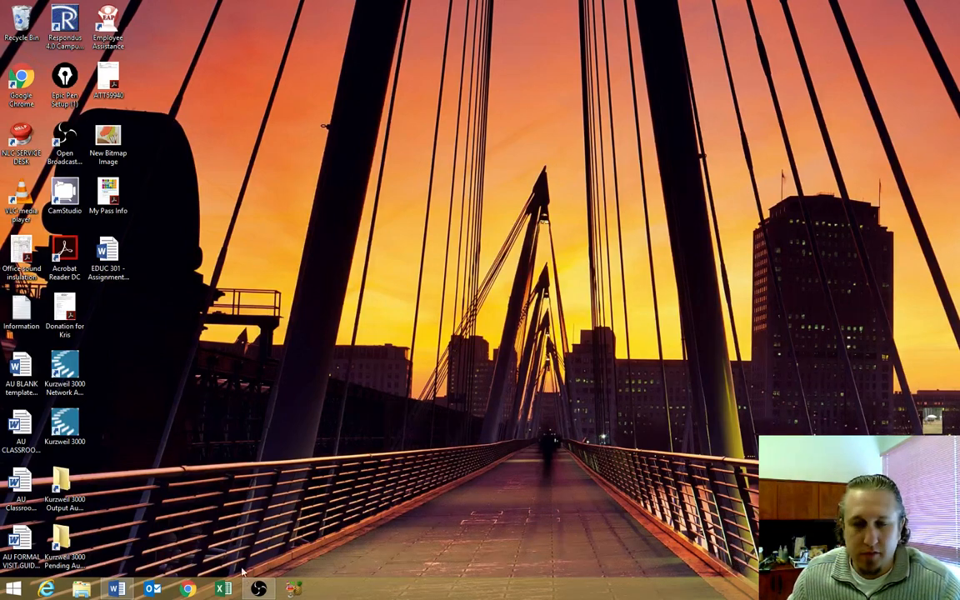
# Open Excel and create a new blank workbook, with cell A1 active.
pyautogui.click(224, 590)
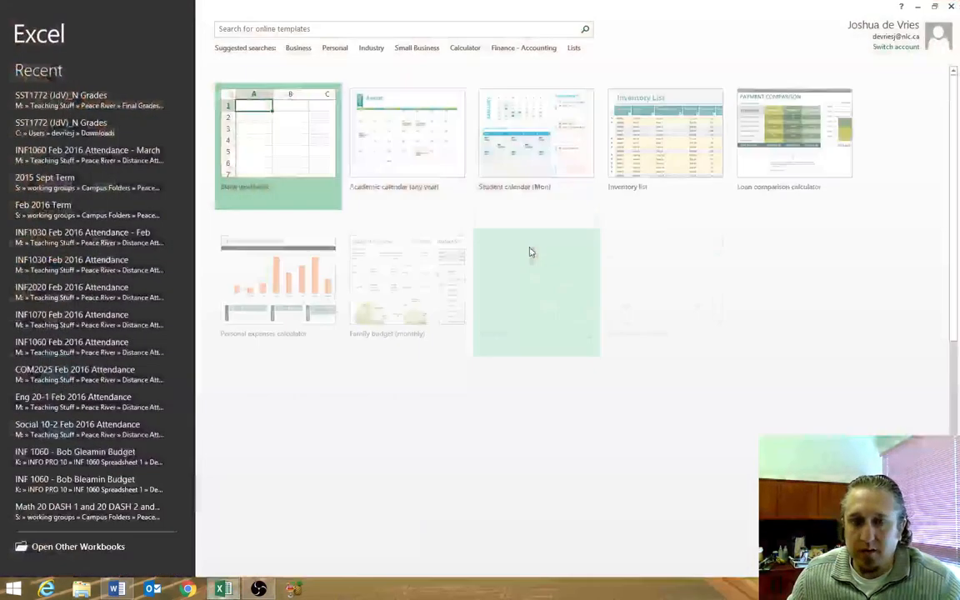
pyautogui.click(247, 134)
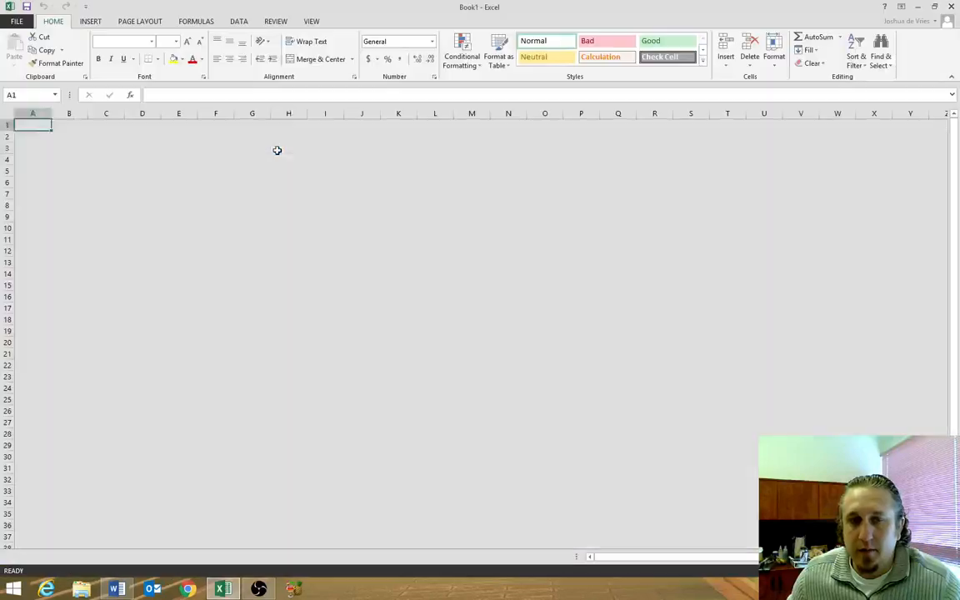
pyautogui.click(277, 150)
pyautogui.hotkey('ctrl', 'Home')
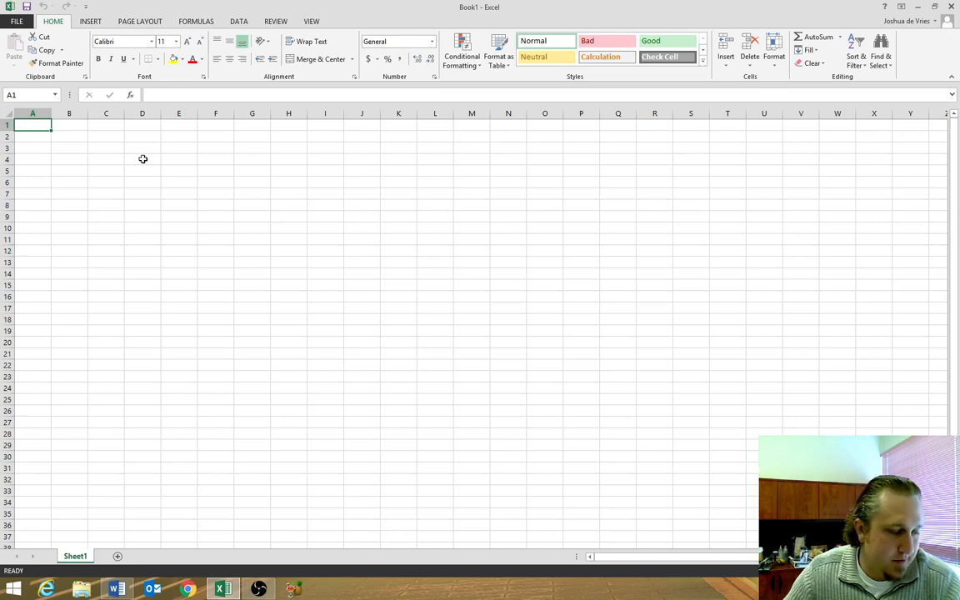
# Enter the title "HyperMass Online Storage" in cell A1 and the subtitle "Salary Report" in A2.
pyautogui.write('Hypermass')
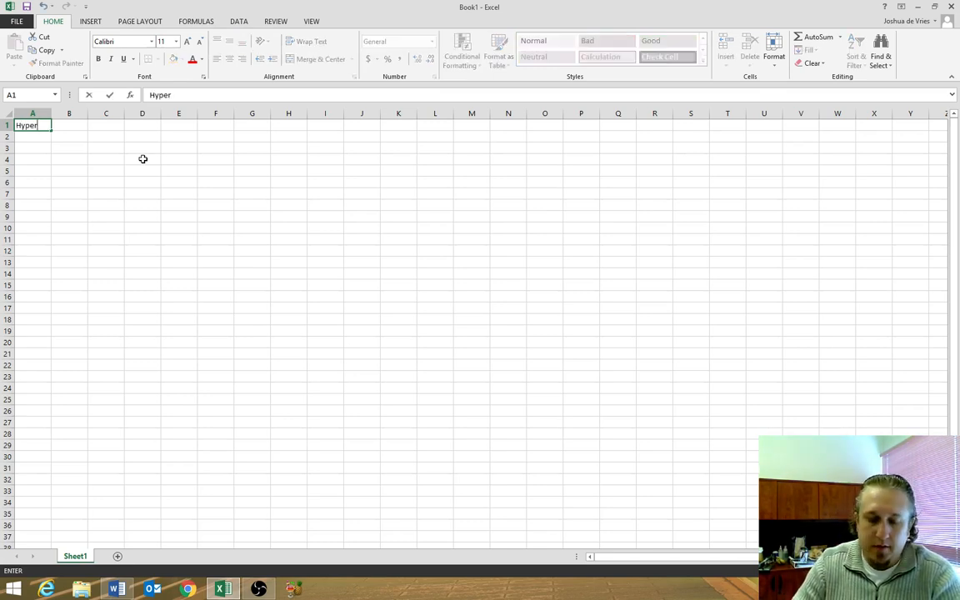
pyautogui.press('BackSpace')
pyautogui.press('BackSpace')
pyautogui.press('BackSpace')
pyautogui.press('BackSpace')
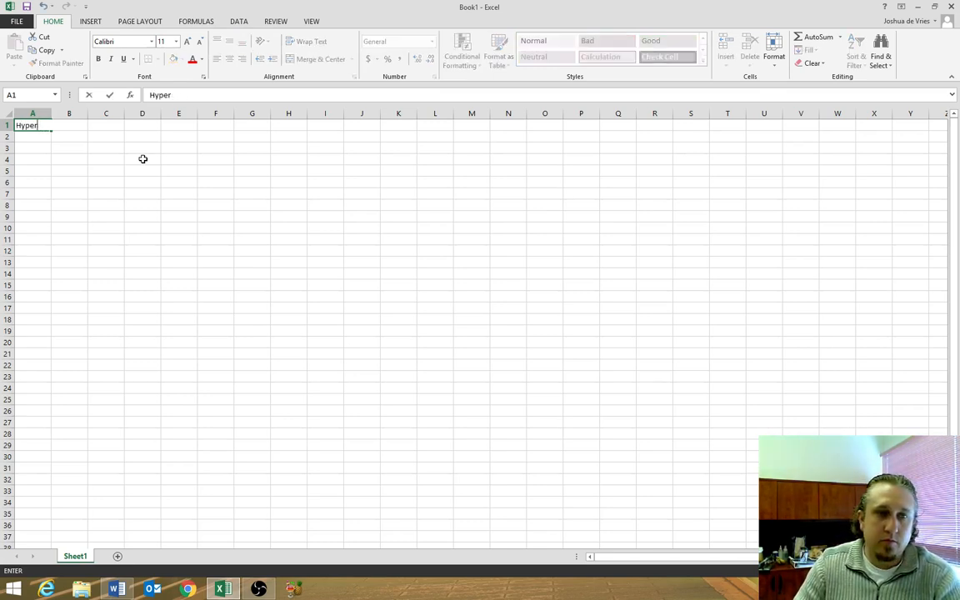
pyautogui.write('Mass Online S')
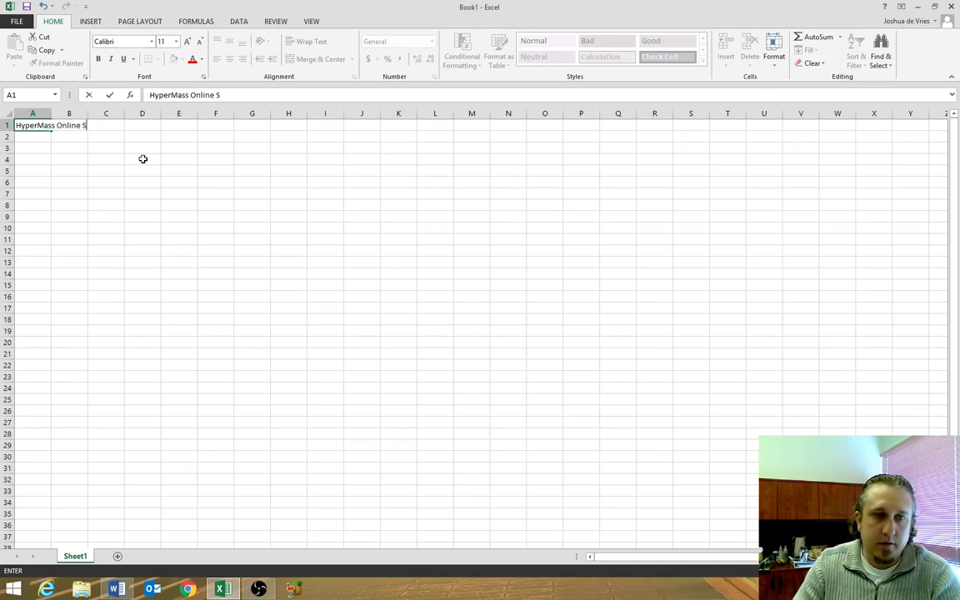
pyautogui.write('torage')
pyautogui.press('Return')
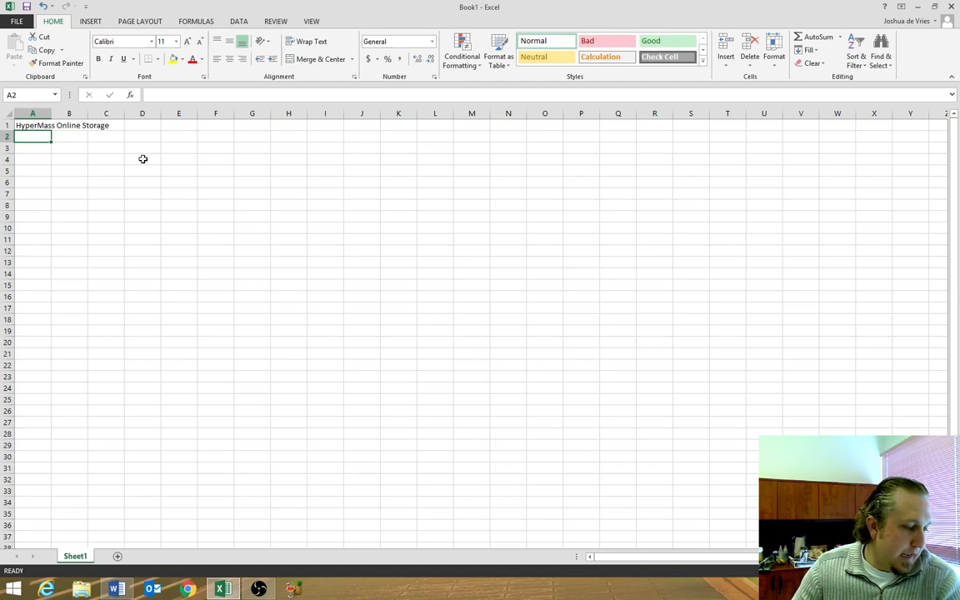
pyautogui.write('Salary Report')
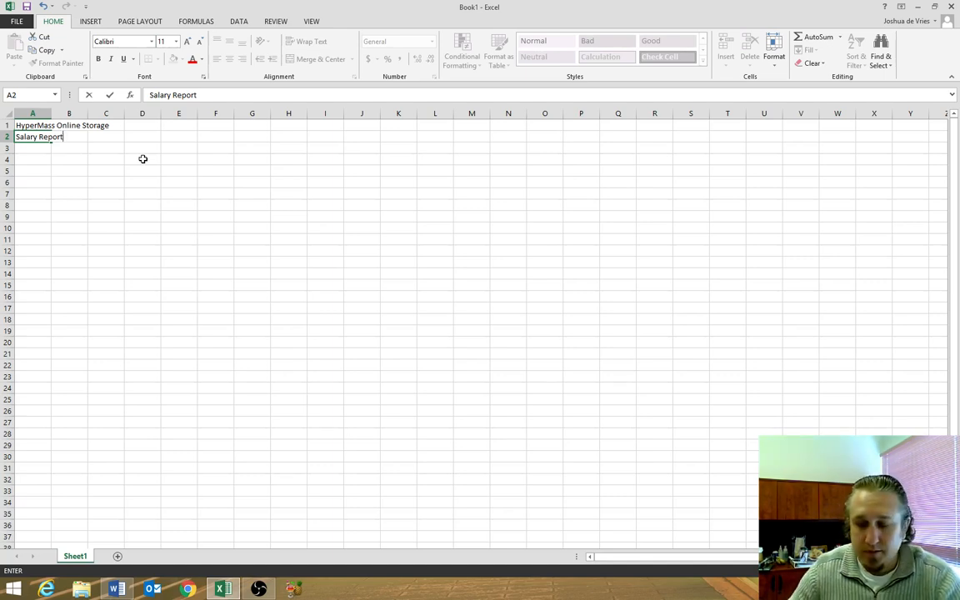
pyautogui.press('Return')
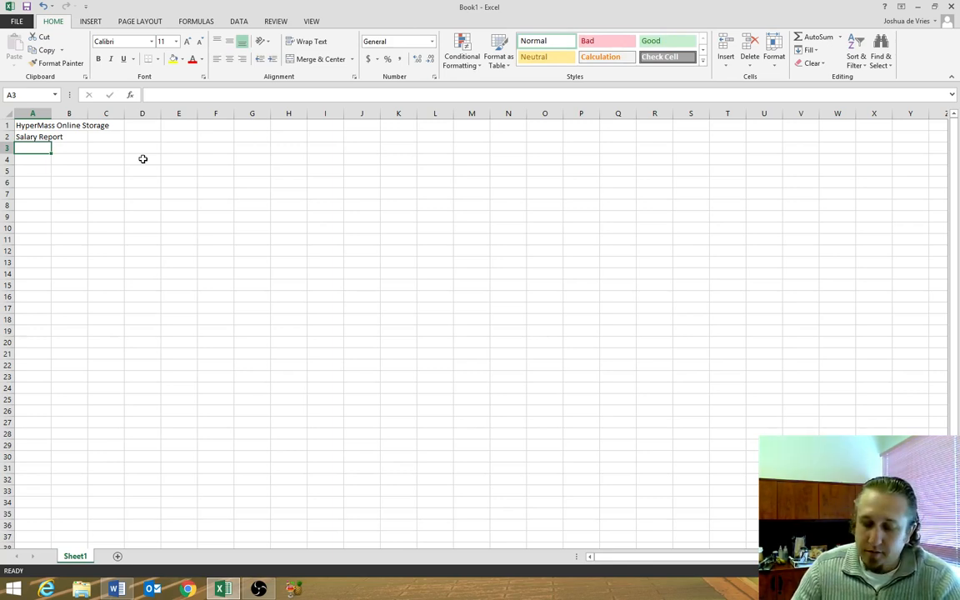
# Enter the column headings "Employee" in A3 and "Dependents" in B3.
pyautogui.write('Employee')
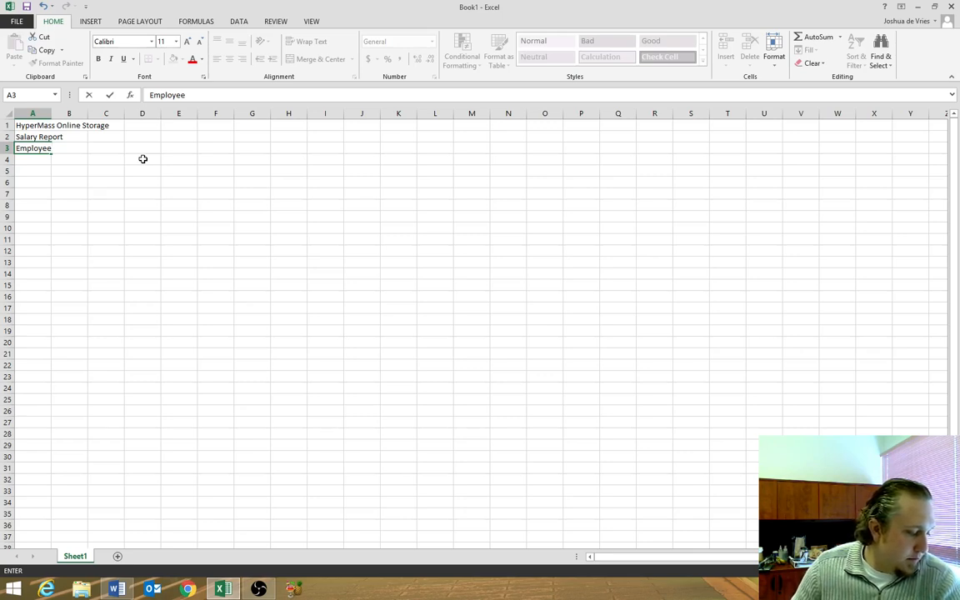
pyautogui.press('Tab')
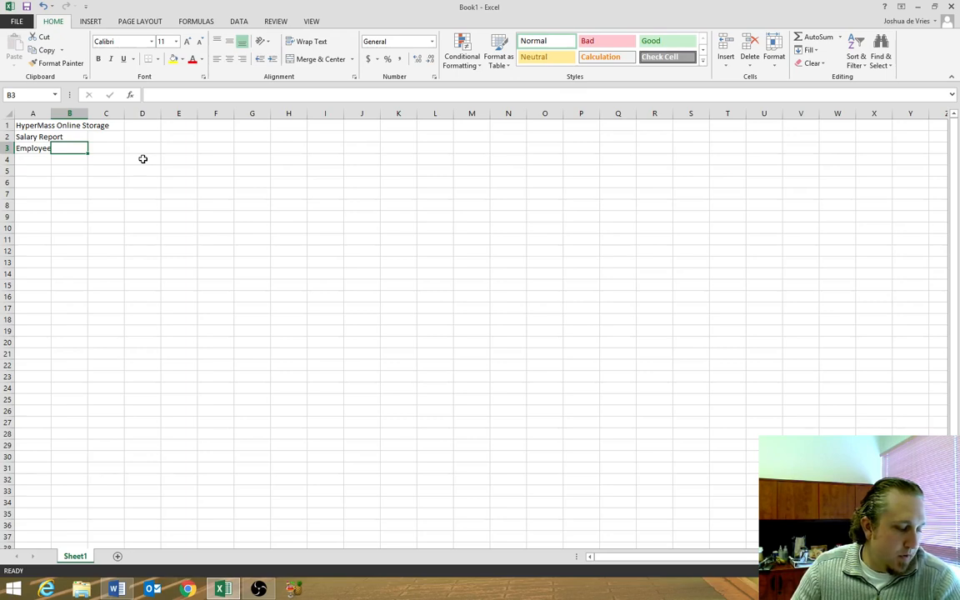
pyautogui.write('Dependents')
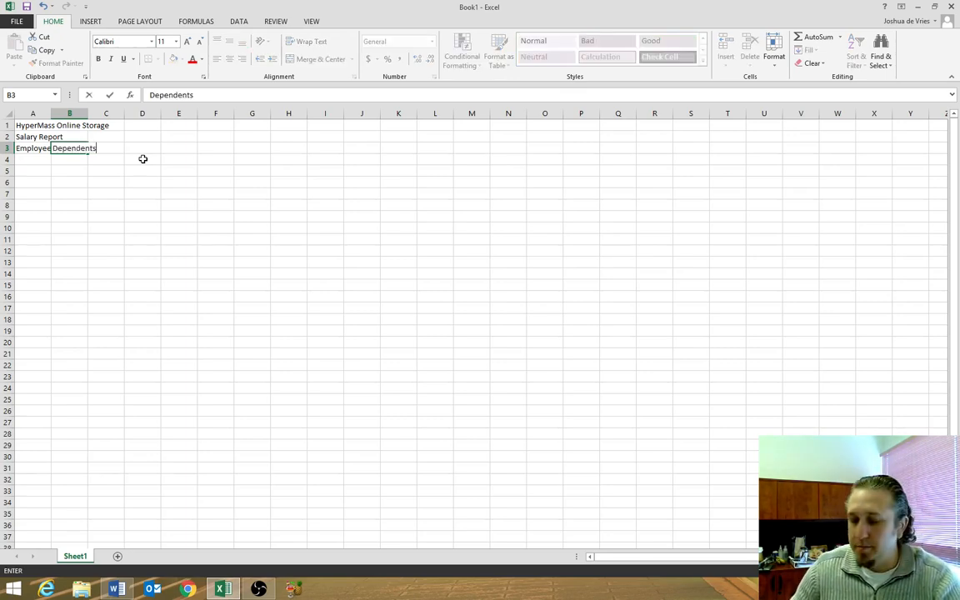
pyautogui.press('Tab')
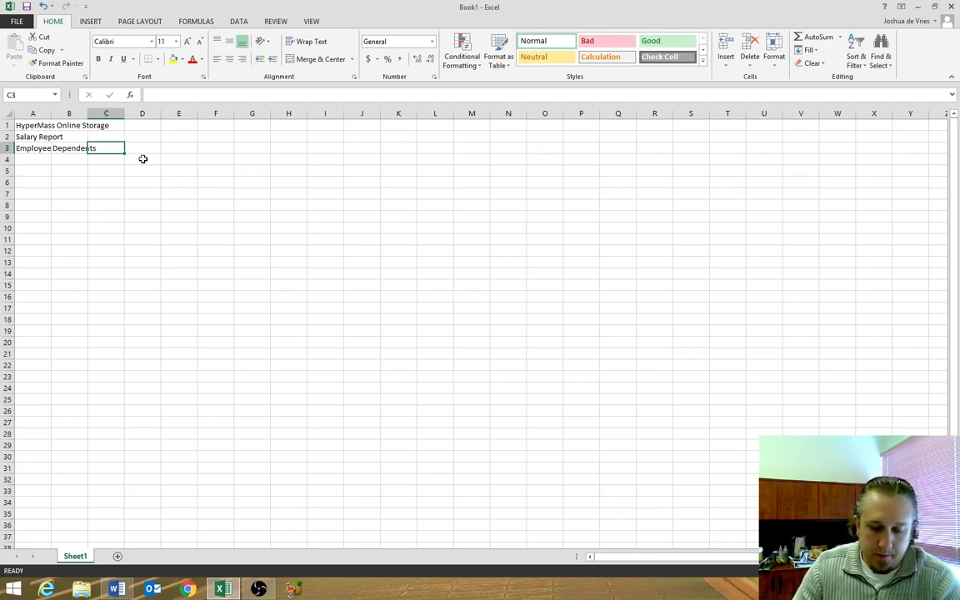
# Enter two-line column headings, "Hours" over "Worked" in C3 and "Hourly" over "Pay Rate" in D3.
pyautogui.write('Hours')
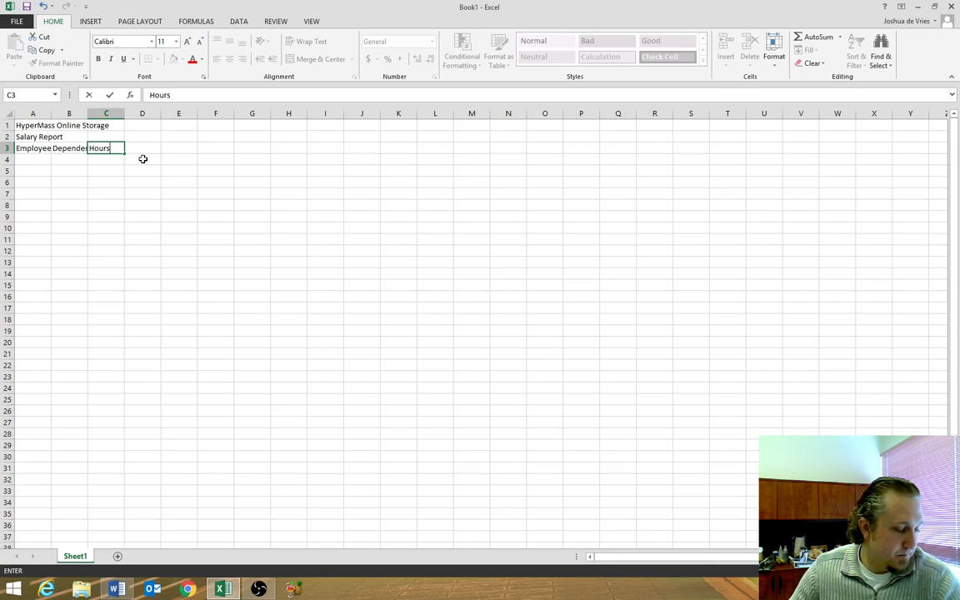
pyautogui.hotkey('alt', 'Return')
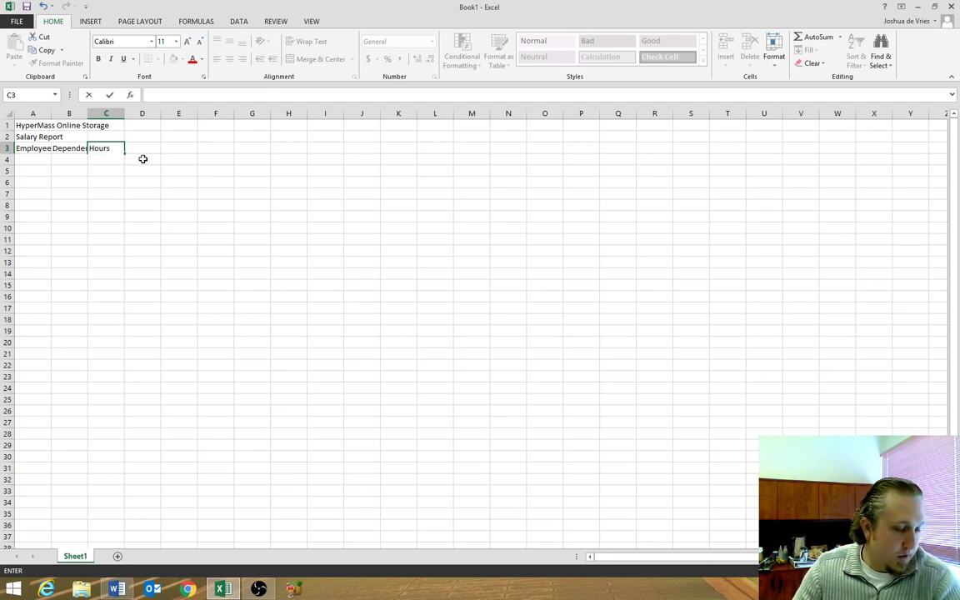
pyautogui.write('Worked')
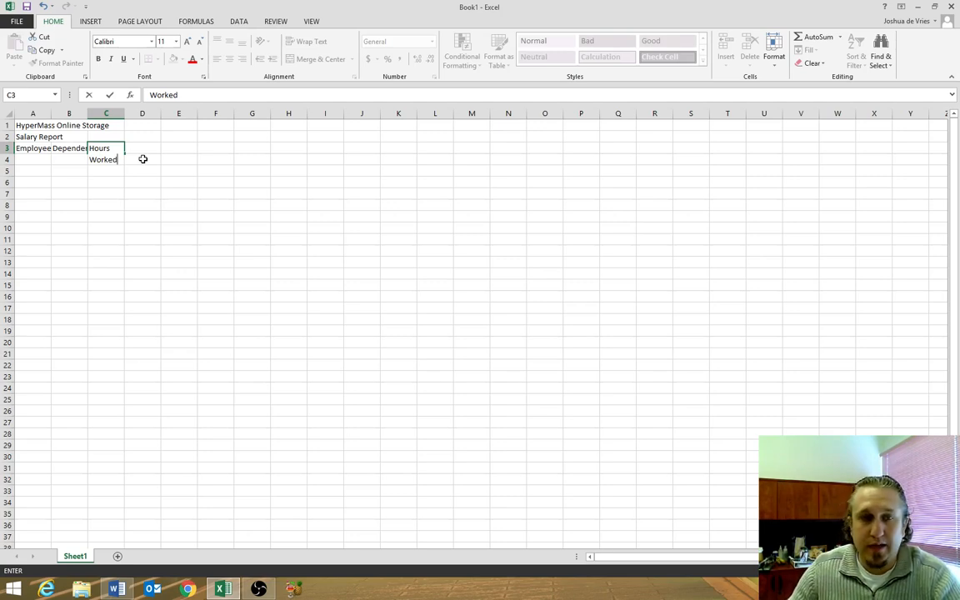
pyautogui.click(143, 159)
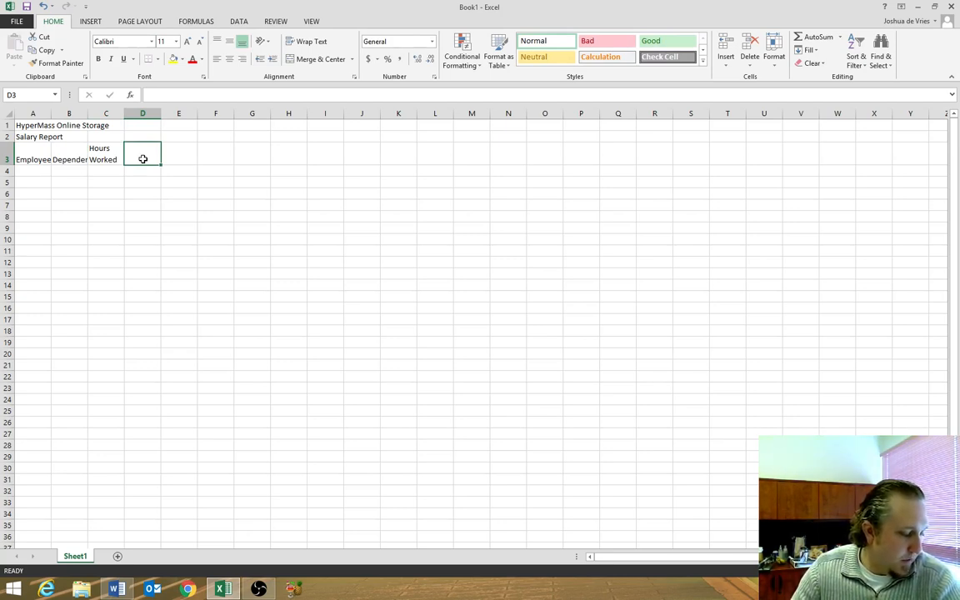
pyautogui.write('Hourly')
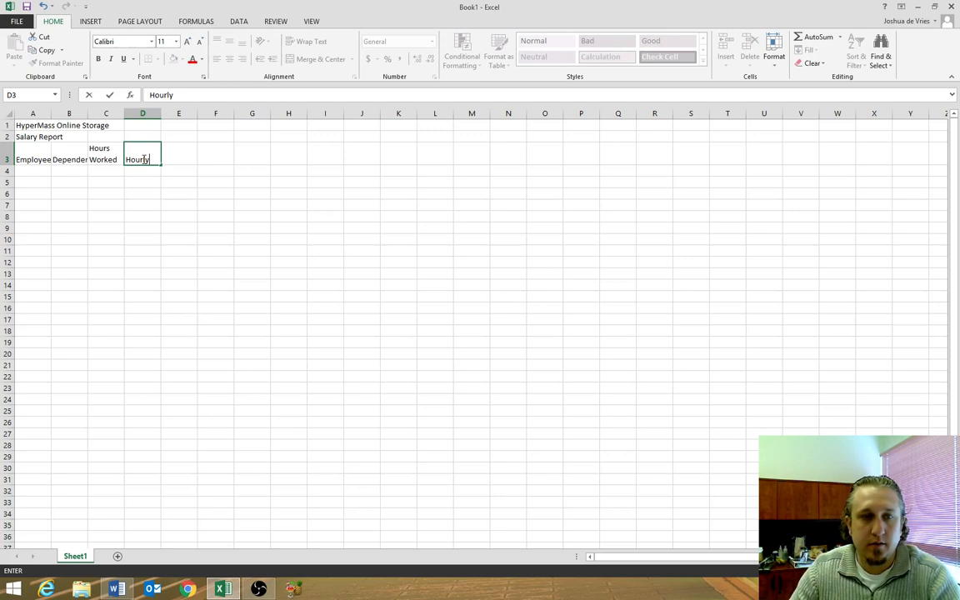
pyautogui.hotkey('alt', 'Return')
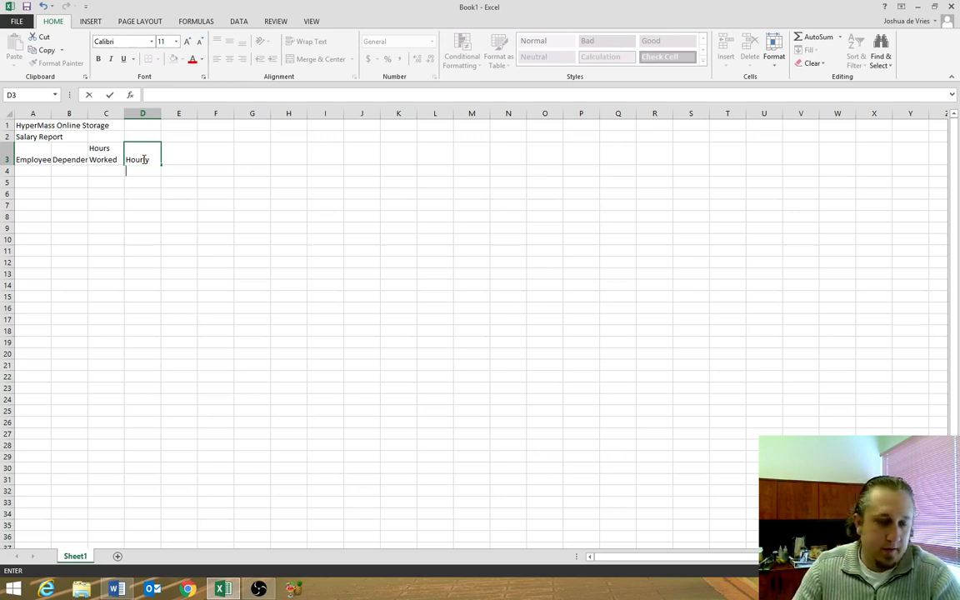
pyautogui.write('Pay Rate')
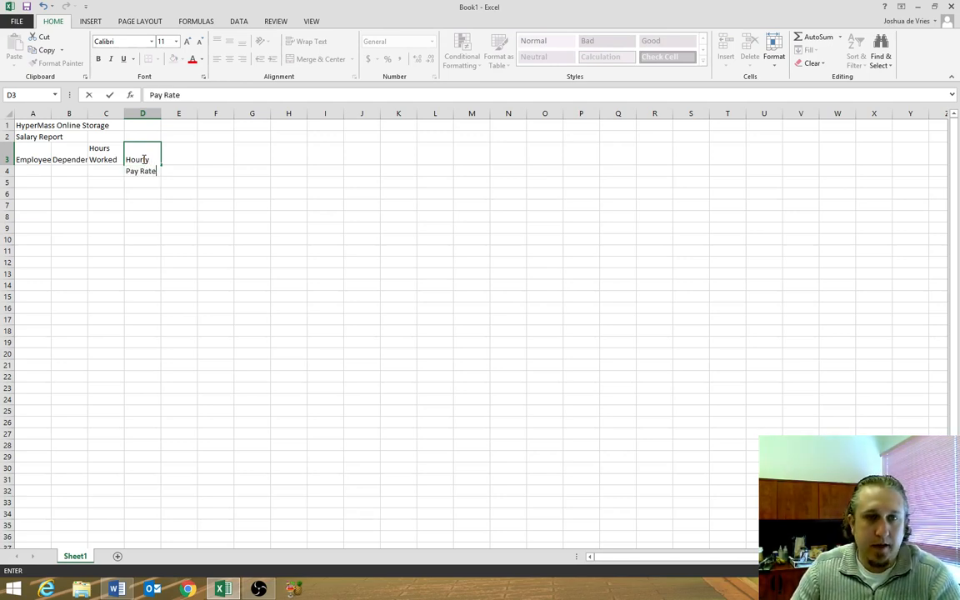
pyautogui.press('Tab')
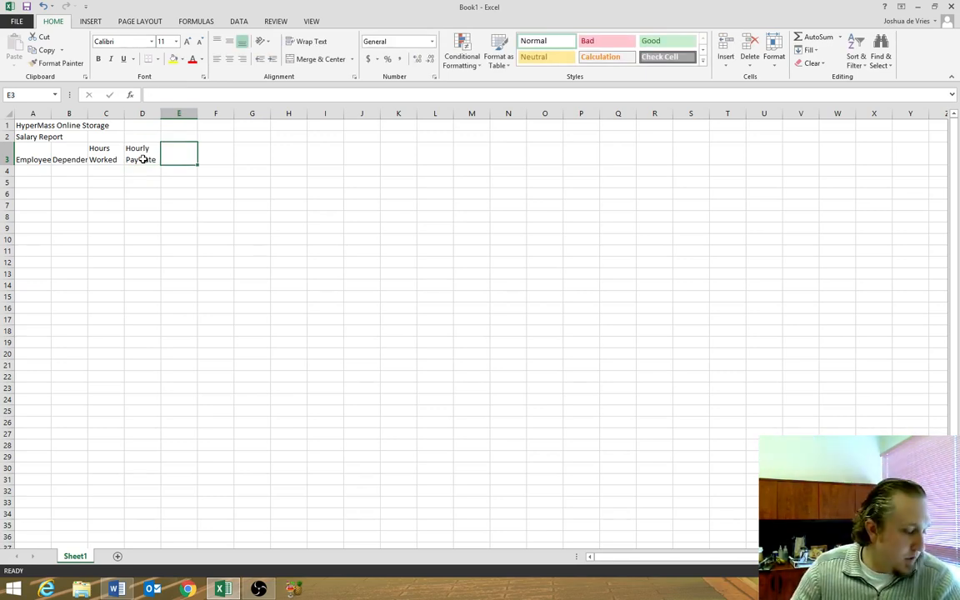
# Enter the column headings "Gross Pay" in E3 and "Federal Tax" in F3.
pyautogui.write('Gross Pay')
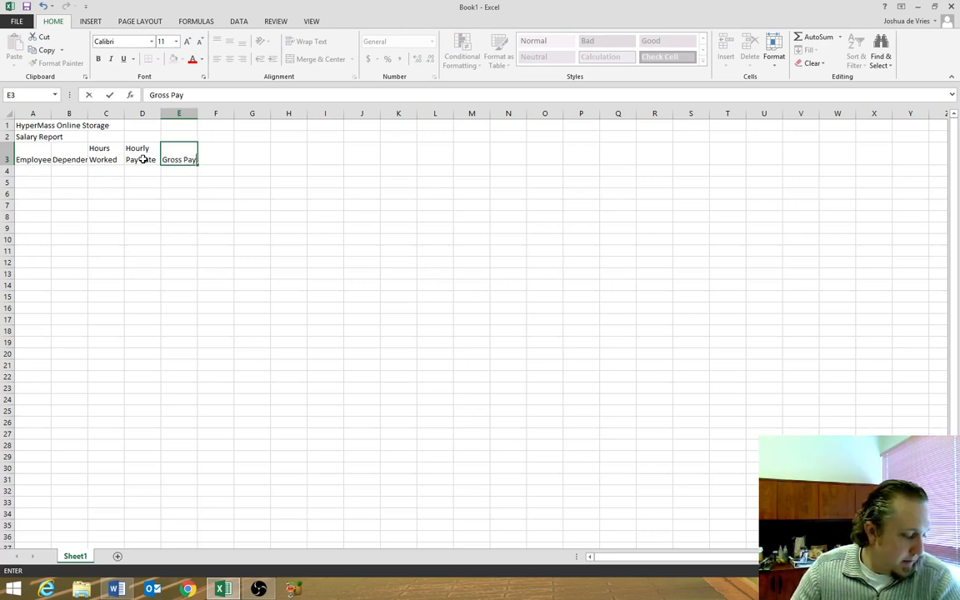
pyautogui.press('Tab')
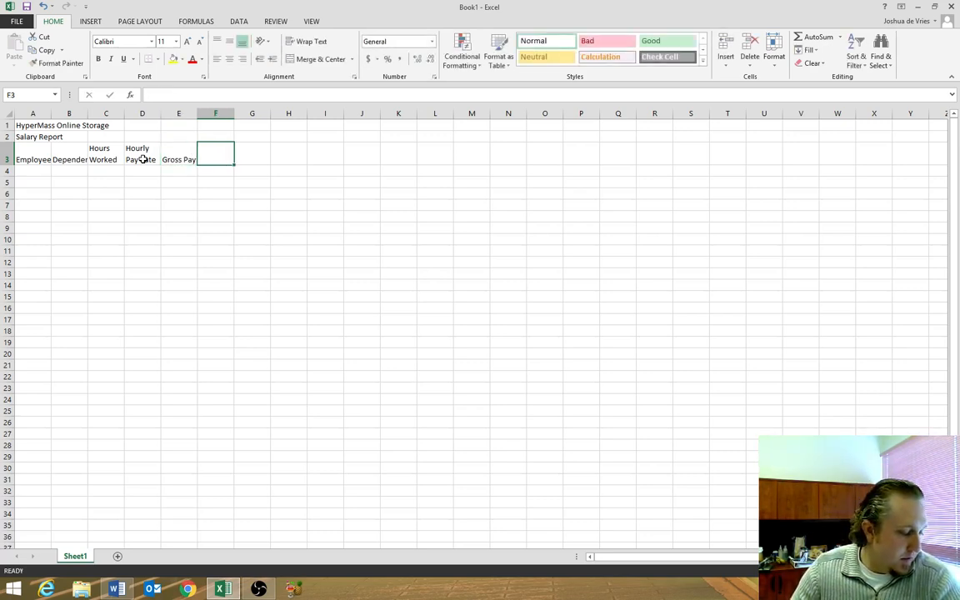
pyautogui.write('Federa')
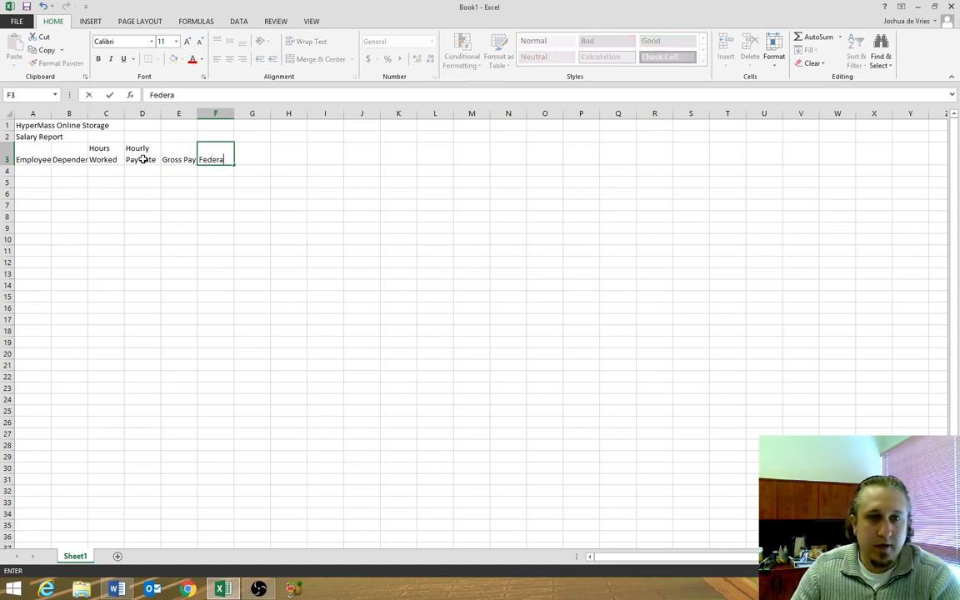
pyautogui.write('l Tax')
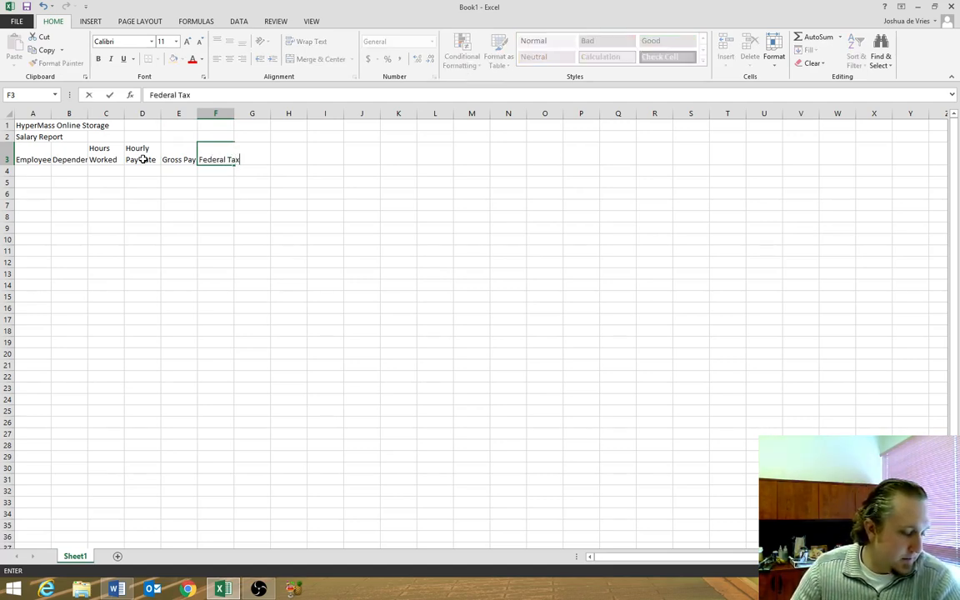
pyautogui.hotkey('ctrl', 'Return')
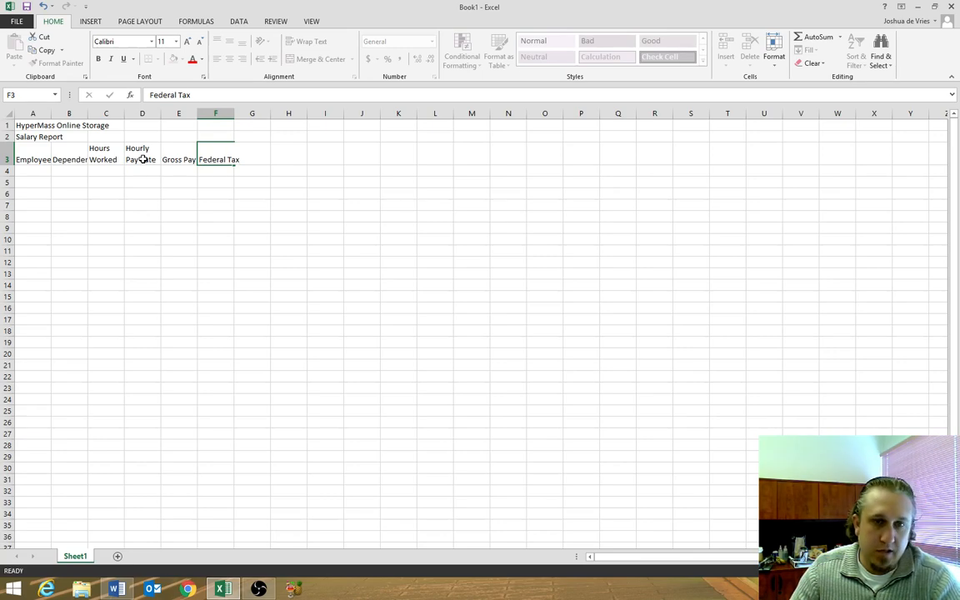
# Enter the column headings "State Tax" in G3 and "Tax %" in H3.
pyautogui.press('Right')
pyautogui.write('State Tax')
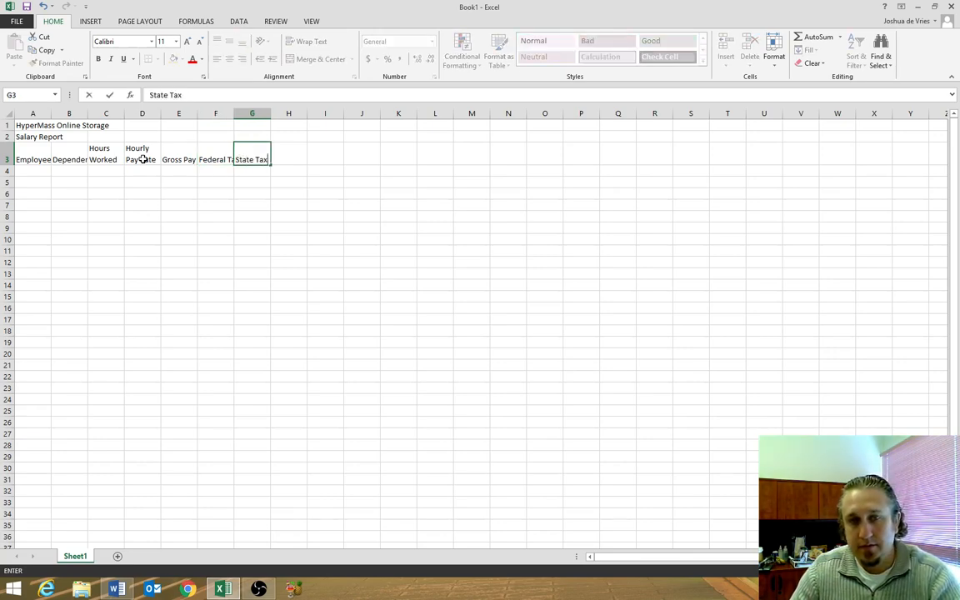
pyautogui.press('Tab')
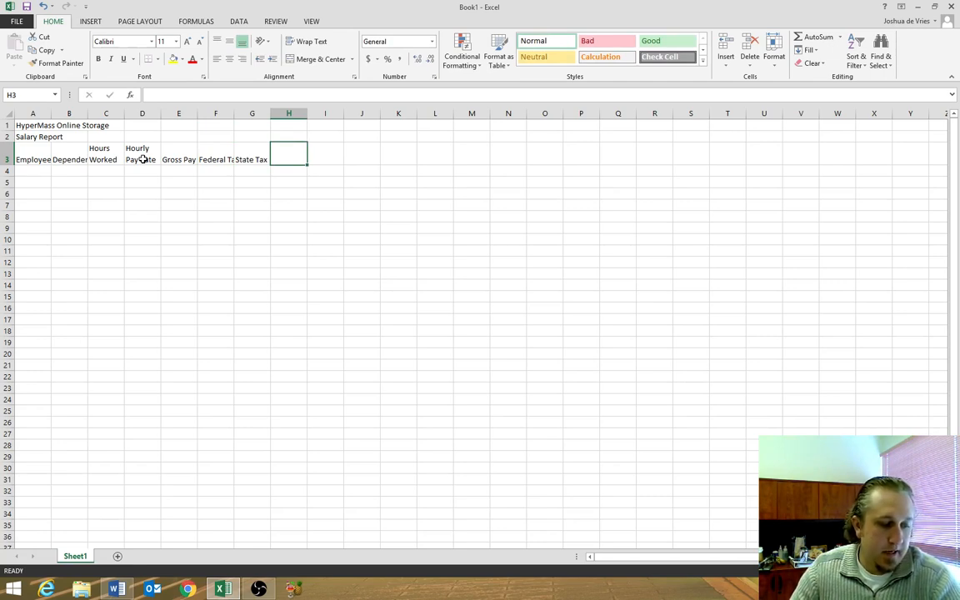
pyautogui.write('Tax')
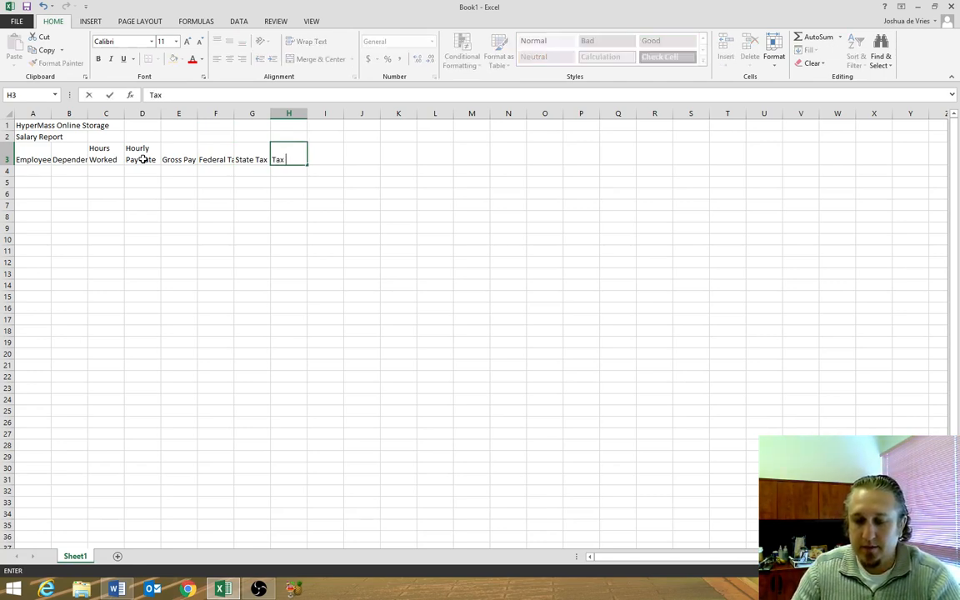
pyautogui.write(' %')
pyautogui.press('Tab')
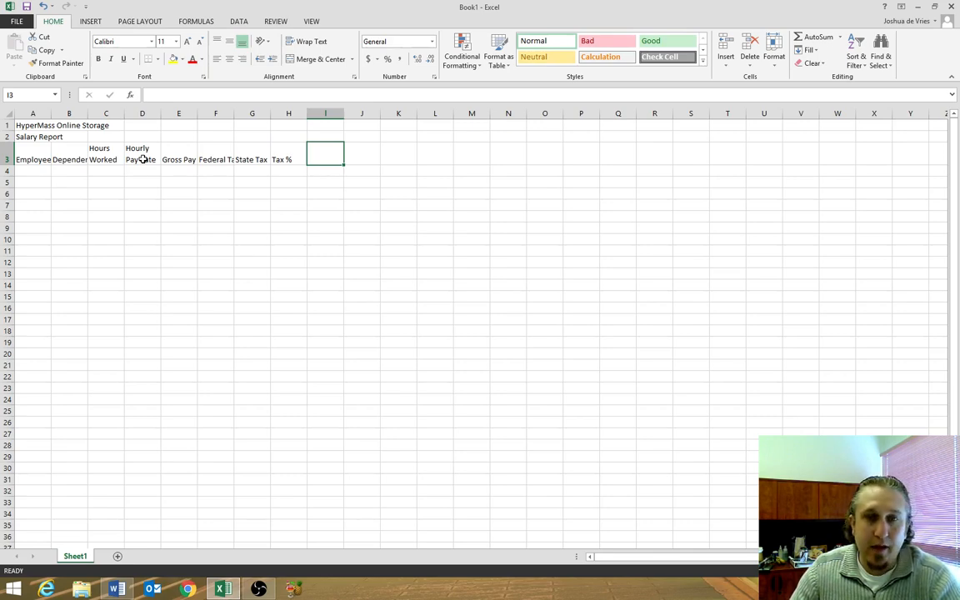
# Enter the column headings "Net Pay" in I3 and "Hire Date" in J3.
pyautogui.write('Nety p')
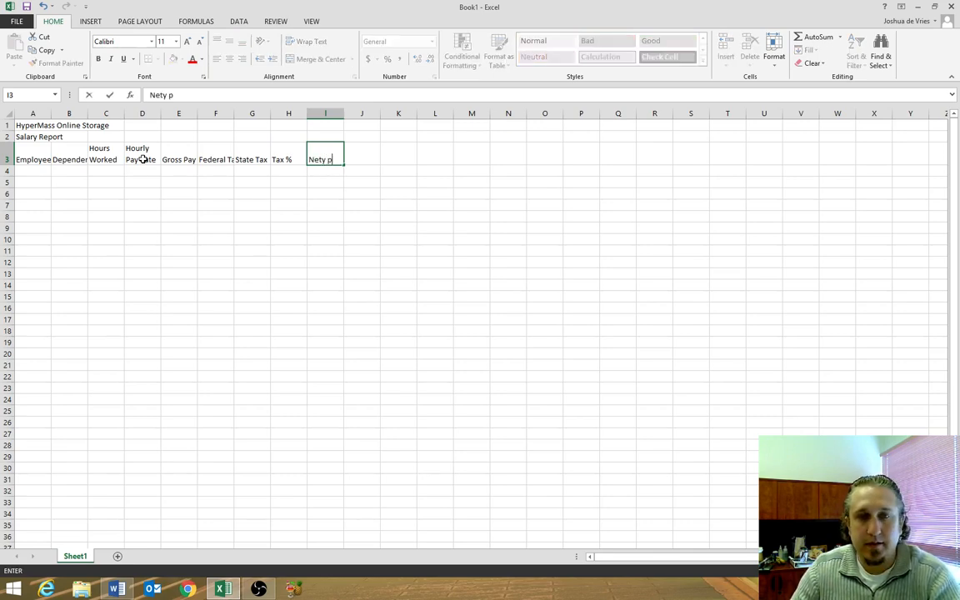
pyautogui.press('BackSpace')
pyautogui.press('BackSpace')
pyautogui.press('BackSpace')
pyautogui.write('Pay')
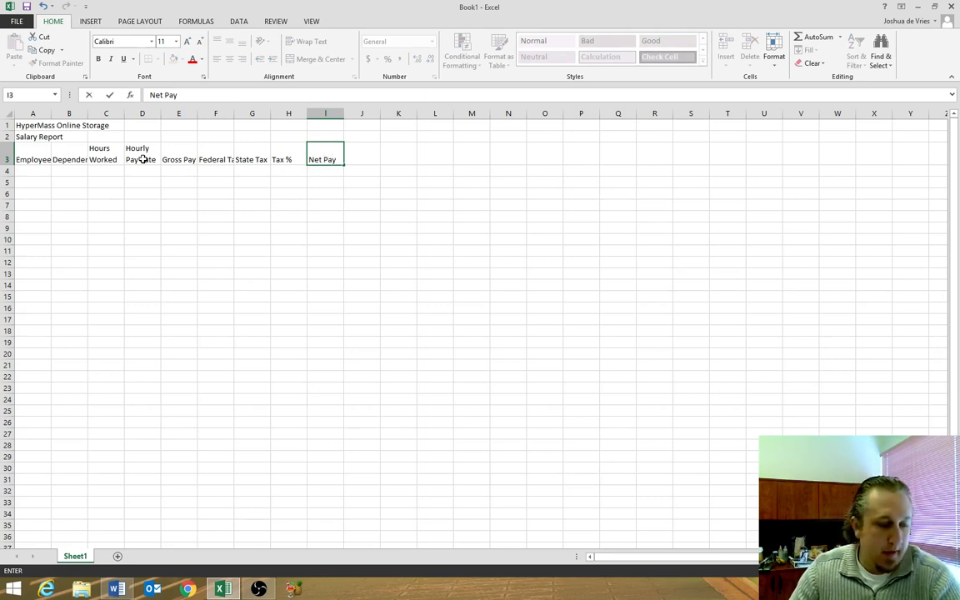
pyautogui.press('Tab')
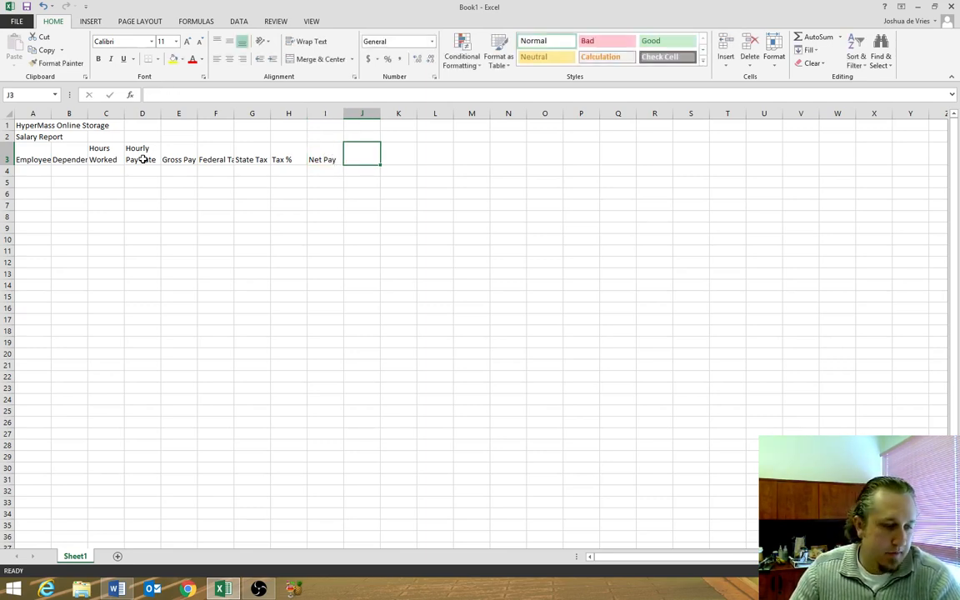
pyautogui.write('Hum')
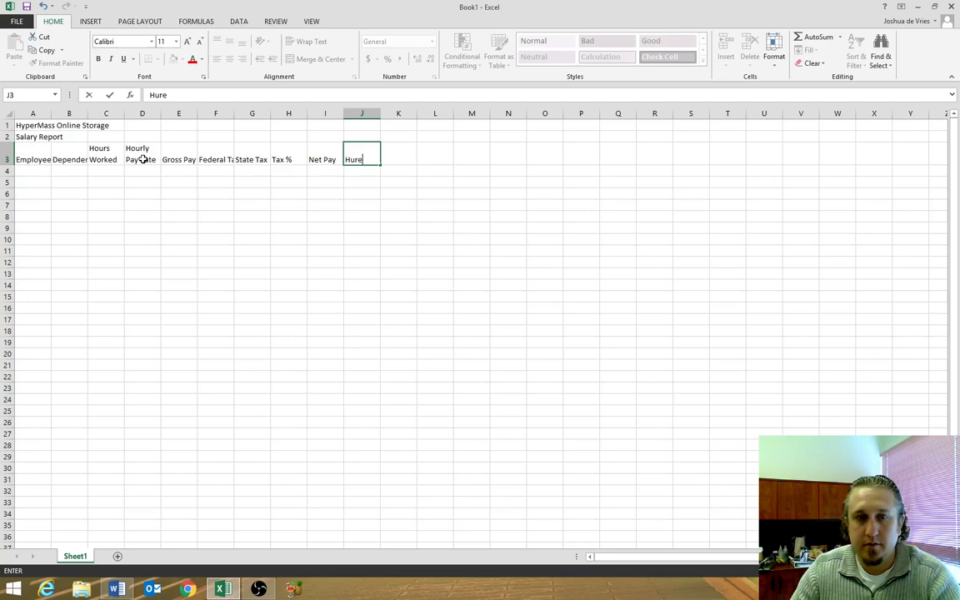
pyautogui.press('BackSpace')
pyautogui.press('BackSpace')
pyautogui.write('ire Date')
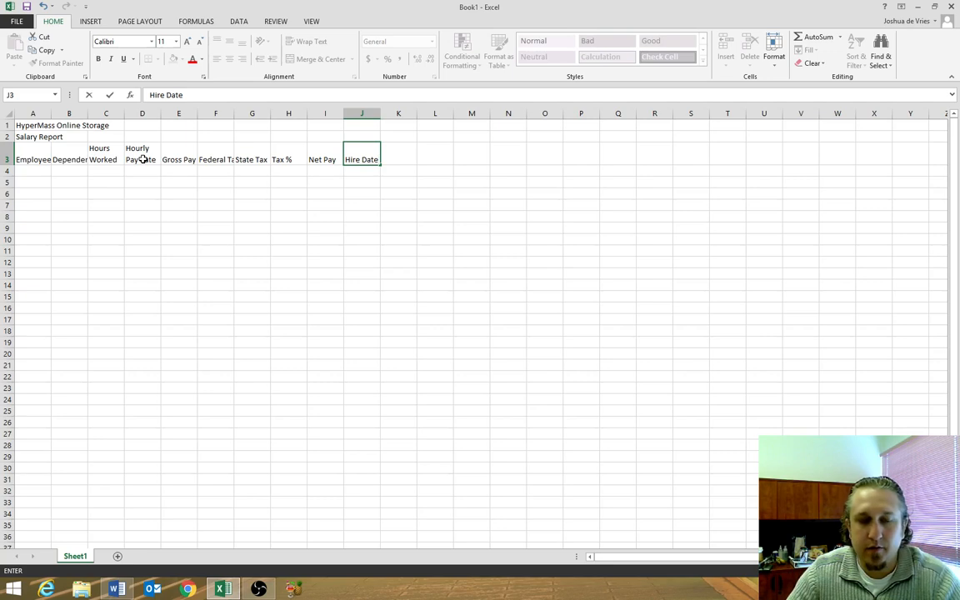
# Enter the first employee's name, surname first, in A4 and 3 dependents in B4.
pyautogui.press('Return')
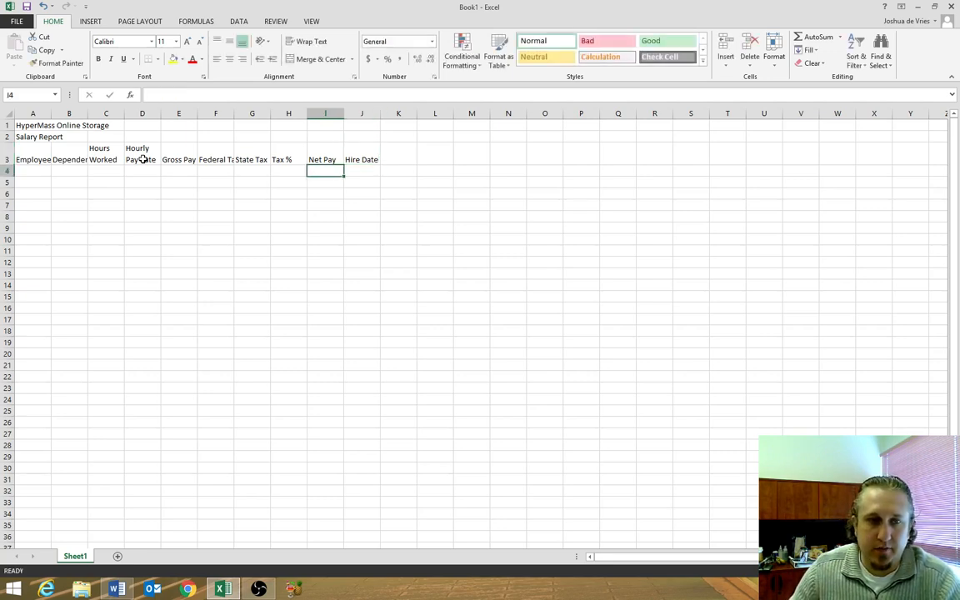
pyautogui.press('Home')
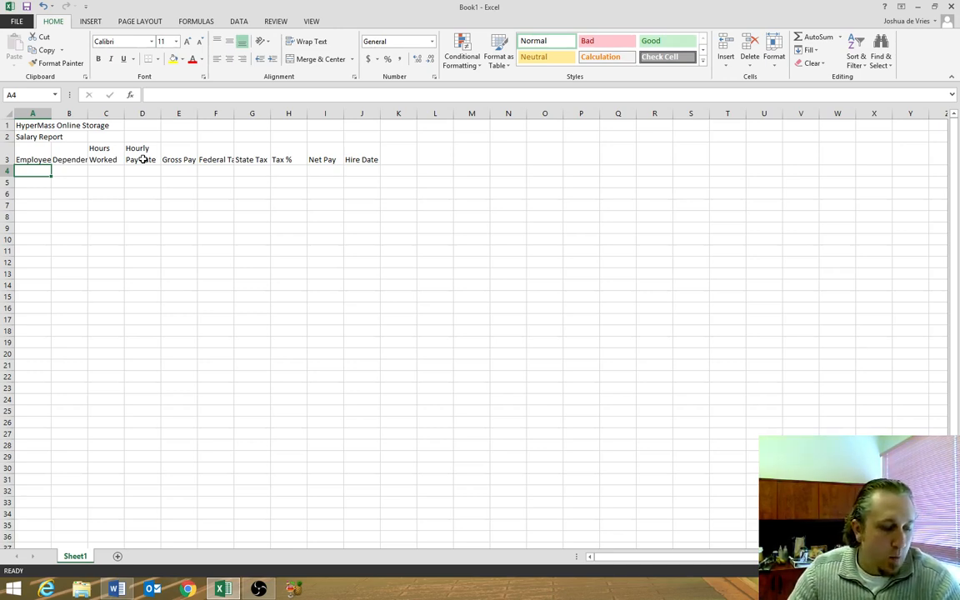
pyautogui.write('Carl, Micha')
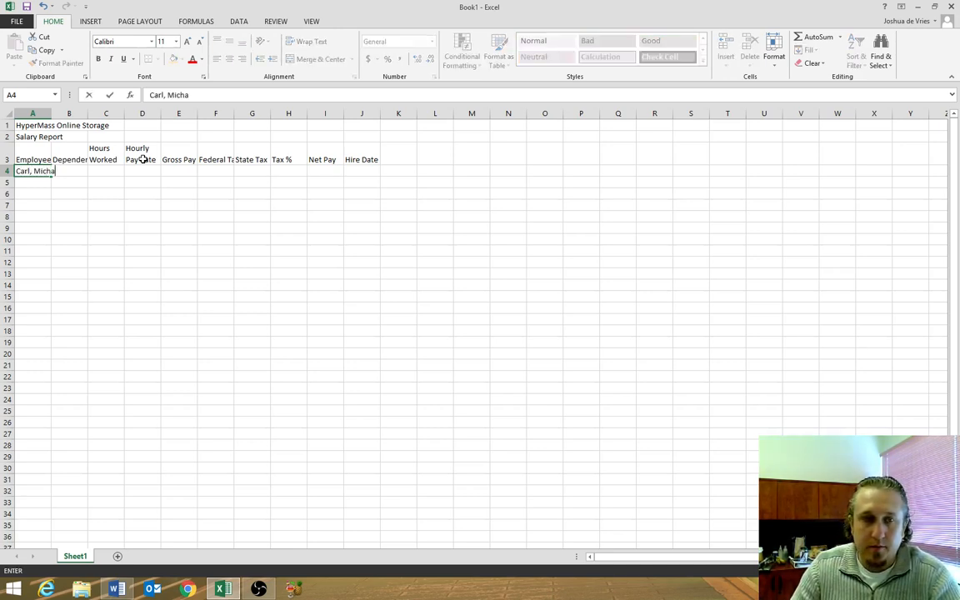
pyautogui.write('el')
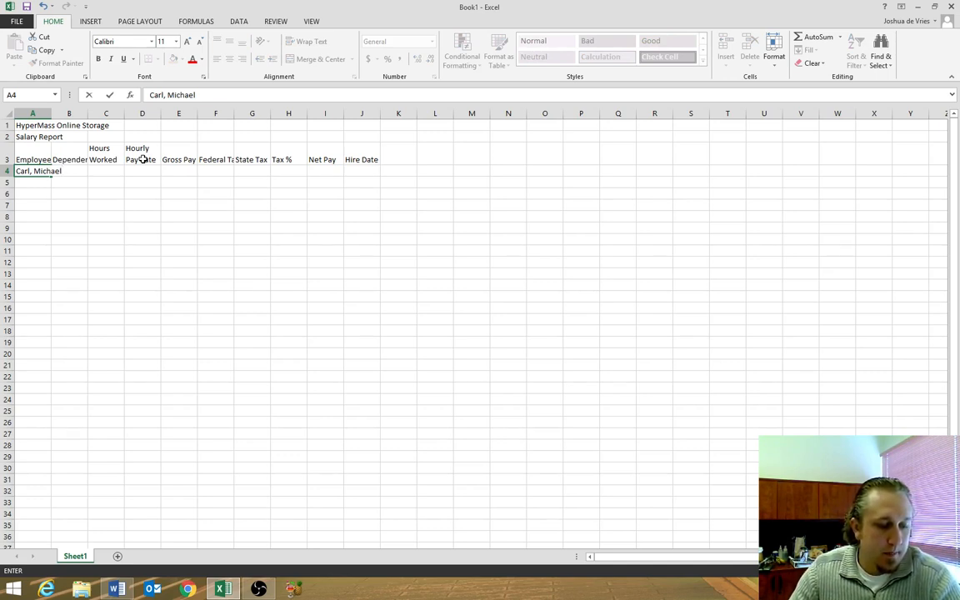
pyautogui.press('Tab')
pyautogui.write('3')
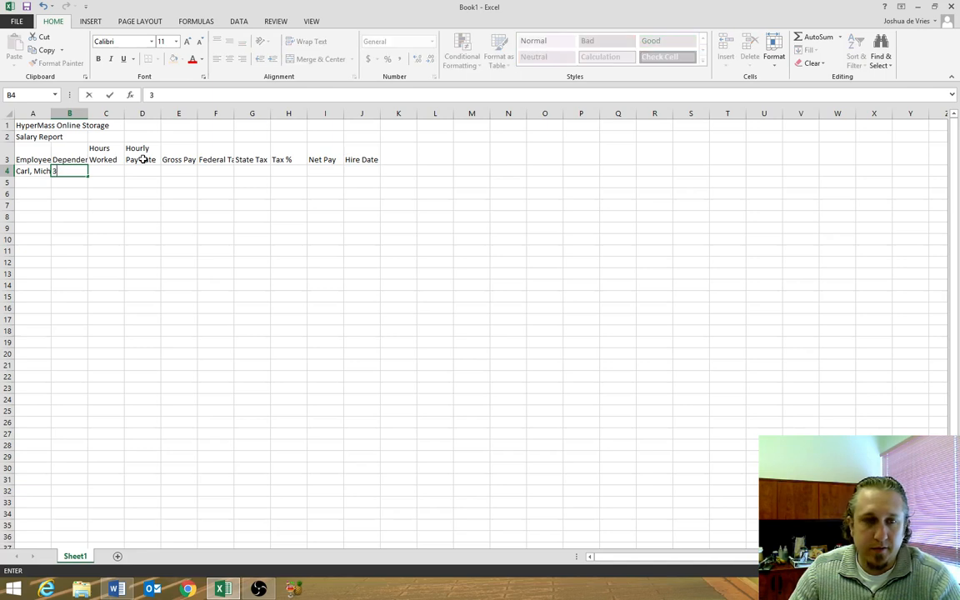
pyautogui.press('Tab')
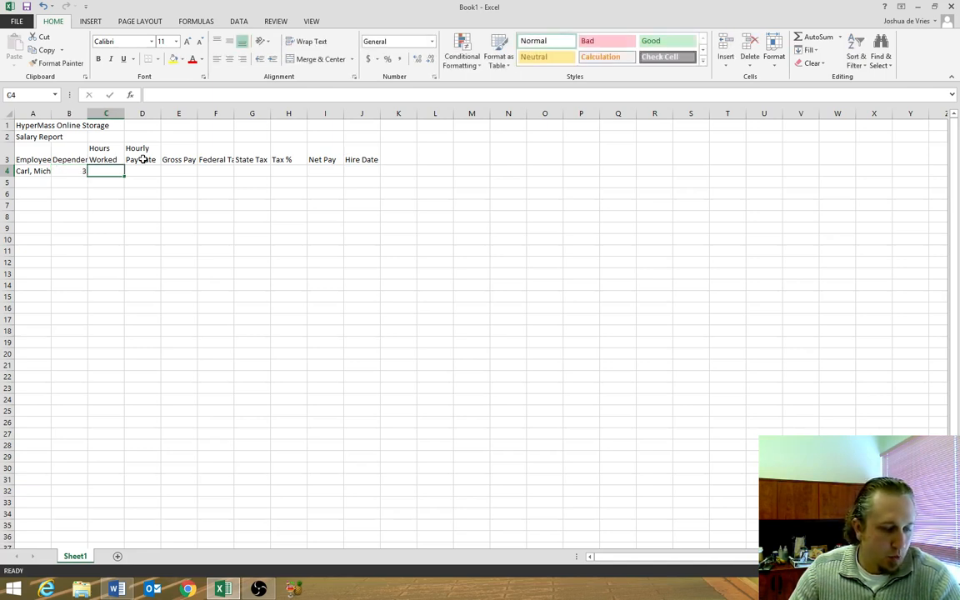
# Enter 60.45 hours worked in C4 and an hourly pay rate of 19.50 in D4.
pyautogui.write('60.45')
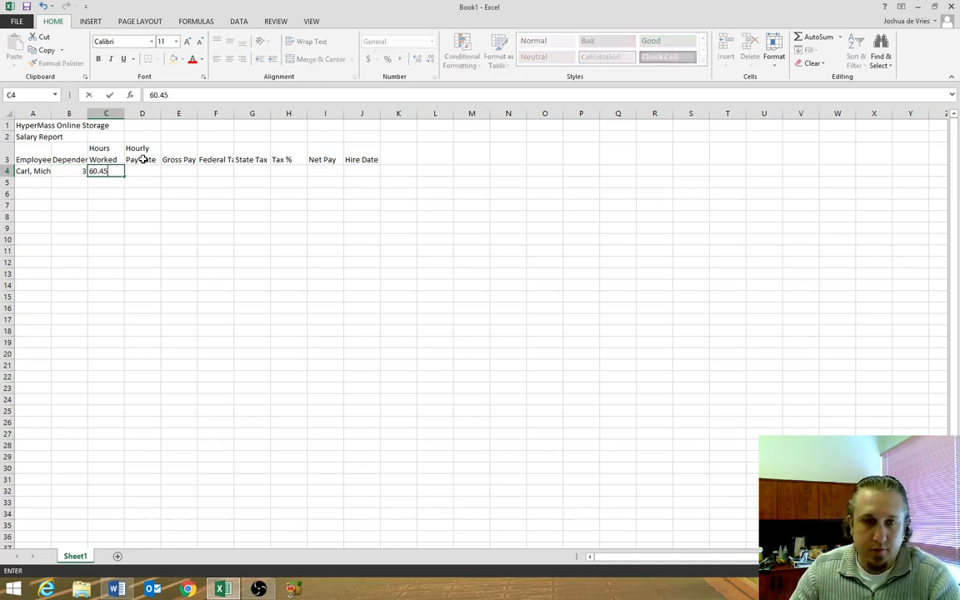
pyautogui.press('Tab')
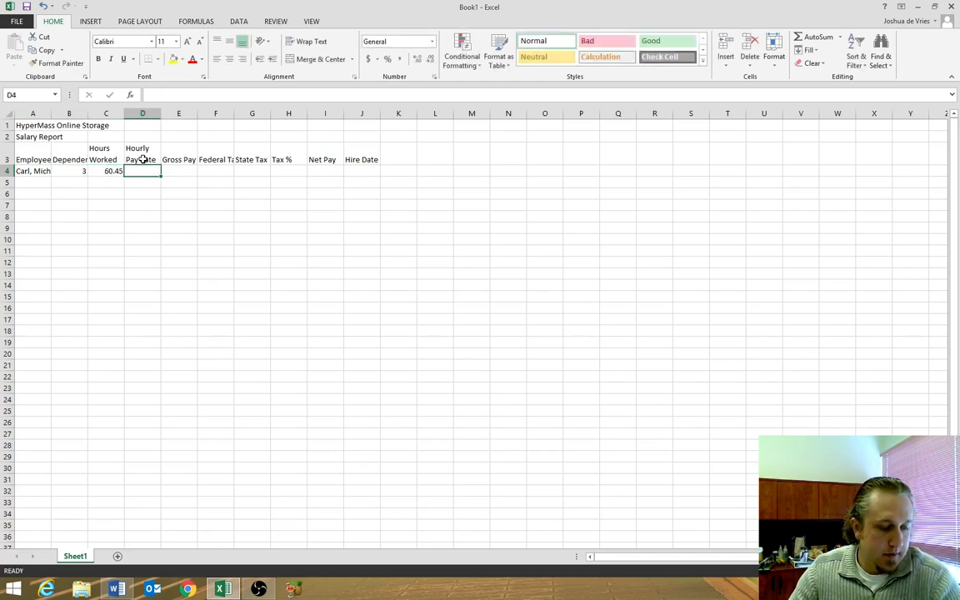
pyautogui.write('19.5')
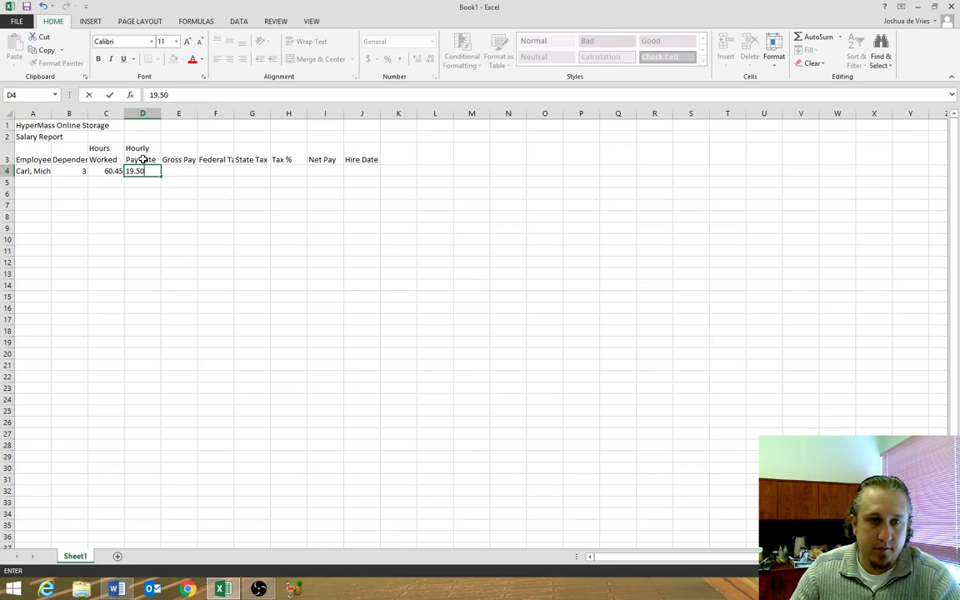
pyautogui.press('Tab')
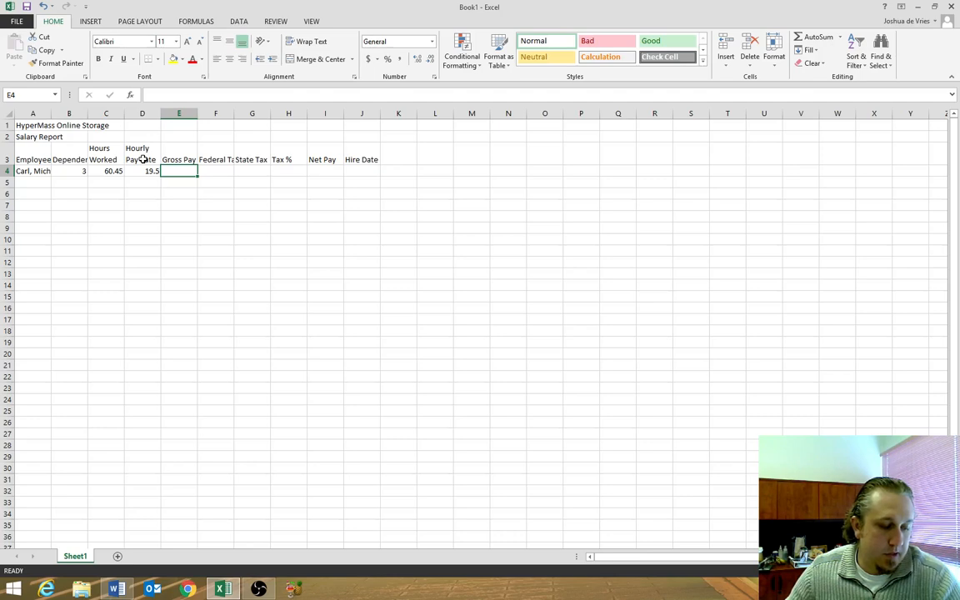
# Enter the first employee's hire date, 4/5/2010, in J4, leaving the columns from Gross Pay to Net Pay empty.
pyautogui.press('Right')
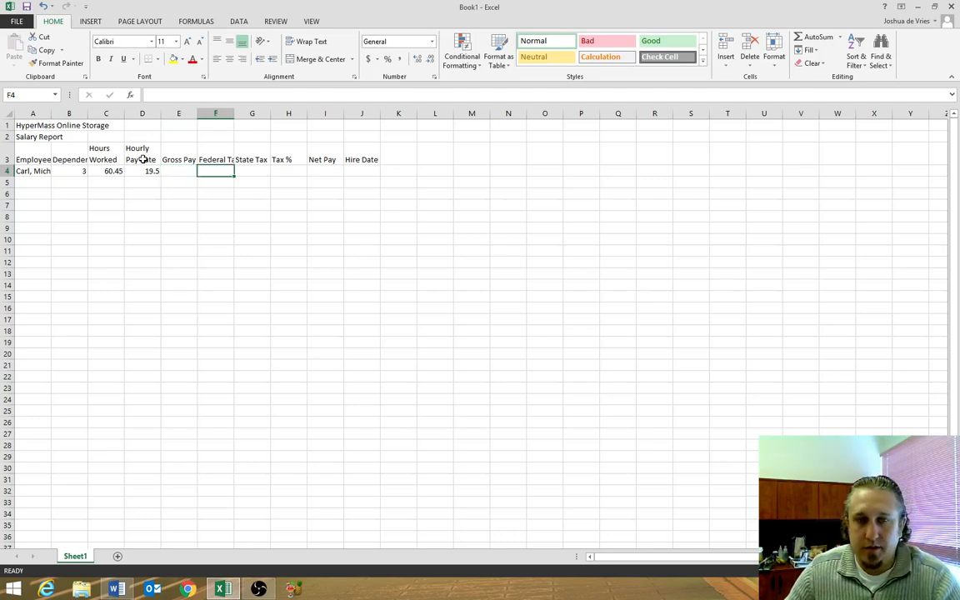
pyautogui.press('Right')
pyautogui.press('Right')
pyautogui.press('Right')
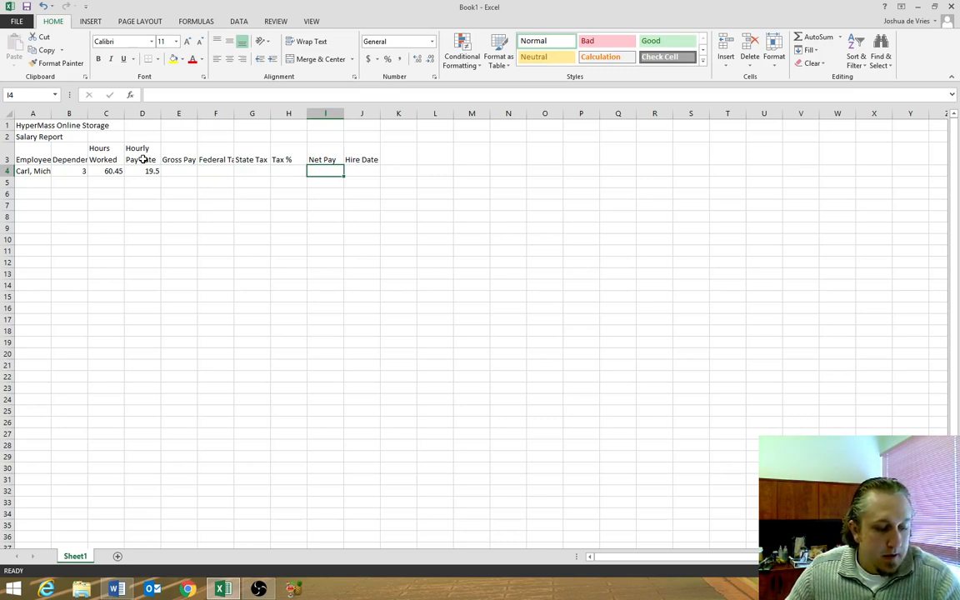
pyautogui.press('Right')
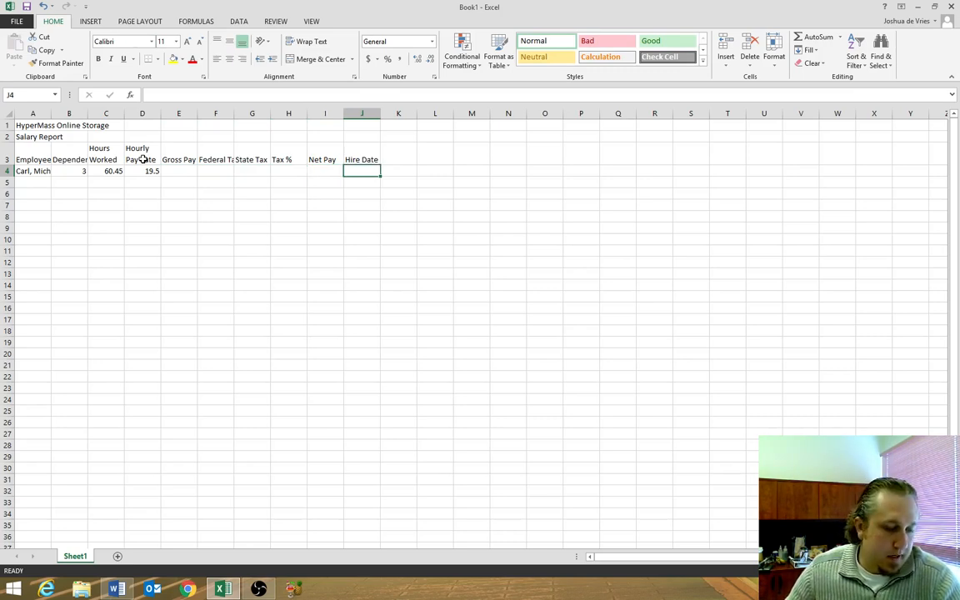
pyautogui.write('4/5/')
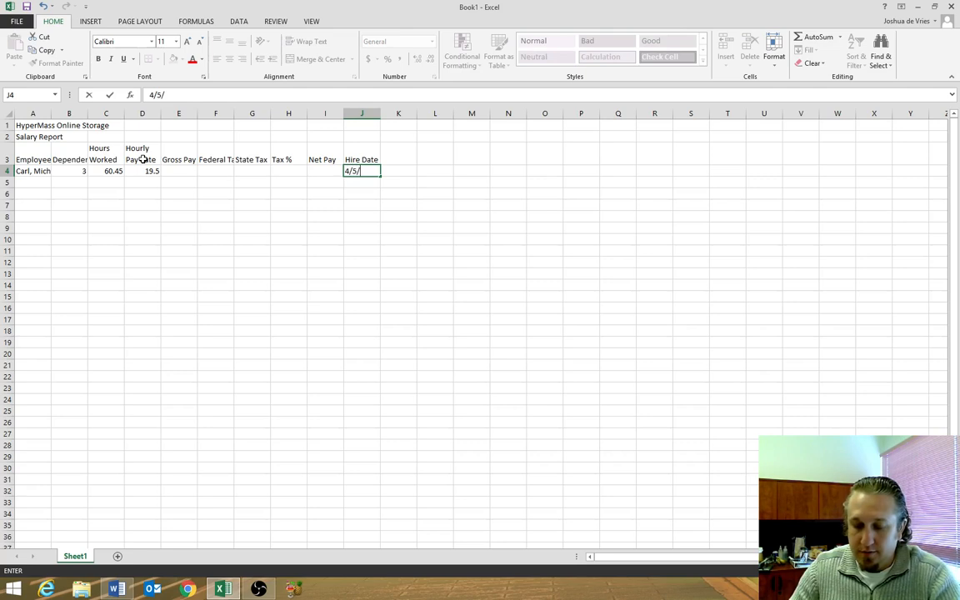
pyautogui.write('2010')
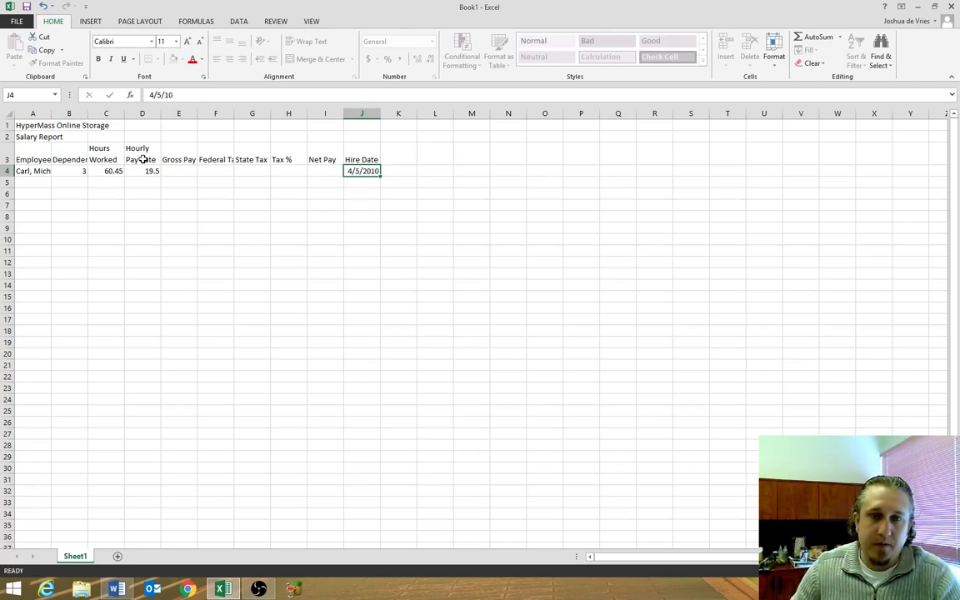
pyautogui.press('Return')
pyautogui.press('Up')
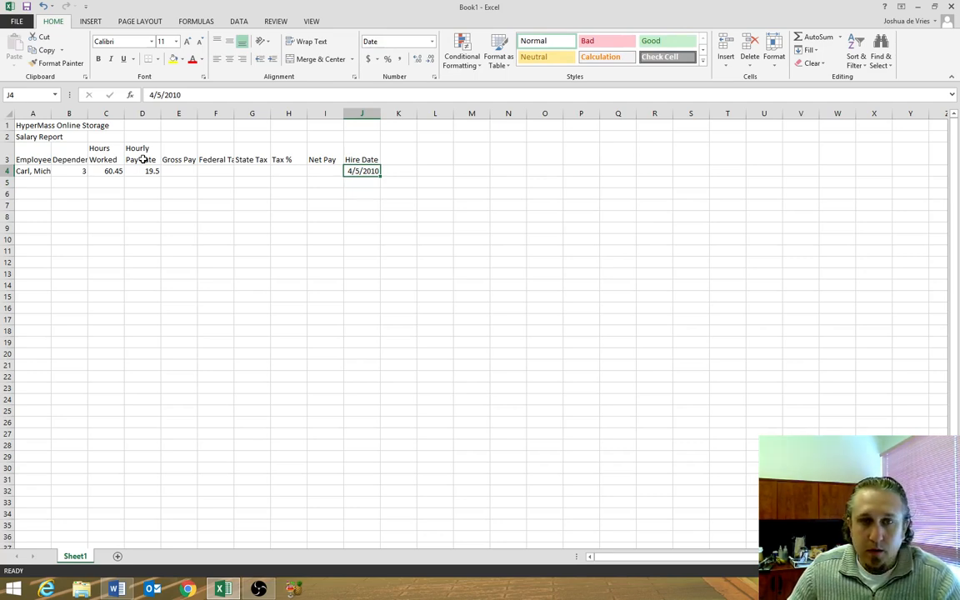
# Enter the second and third employees' names, surname first, in A5 and A6.
pyautogui.press('Left')
pyautogui.press('Left')
pyautogui.press('Left')
pyautogui.press('Left')
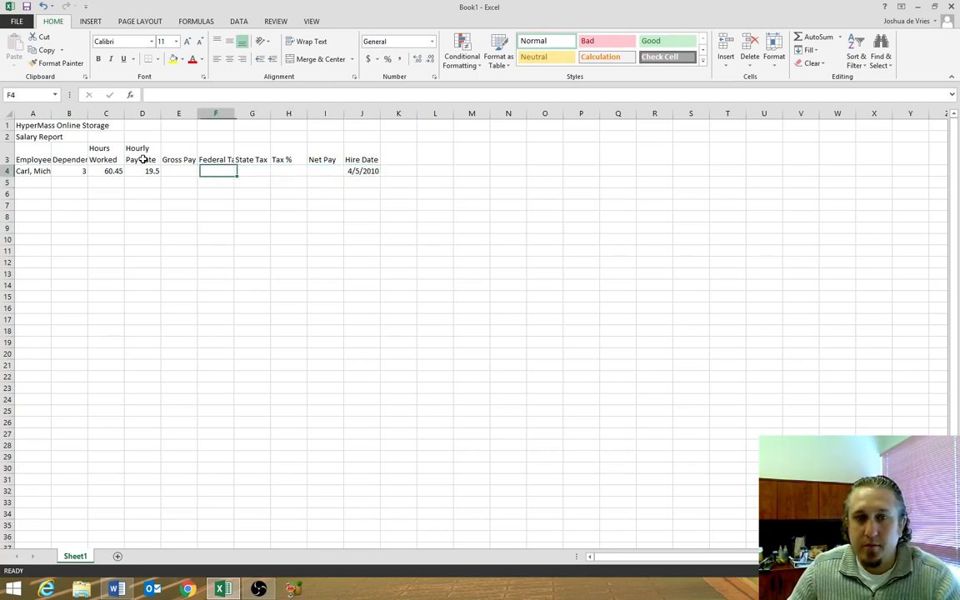
pyautogui.press('Left')
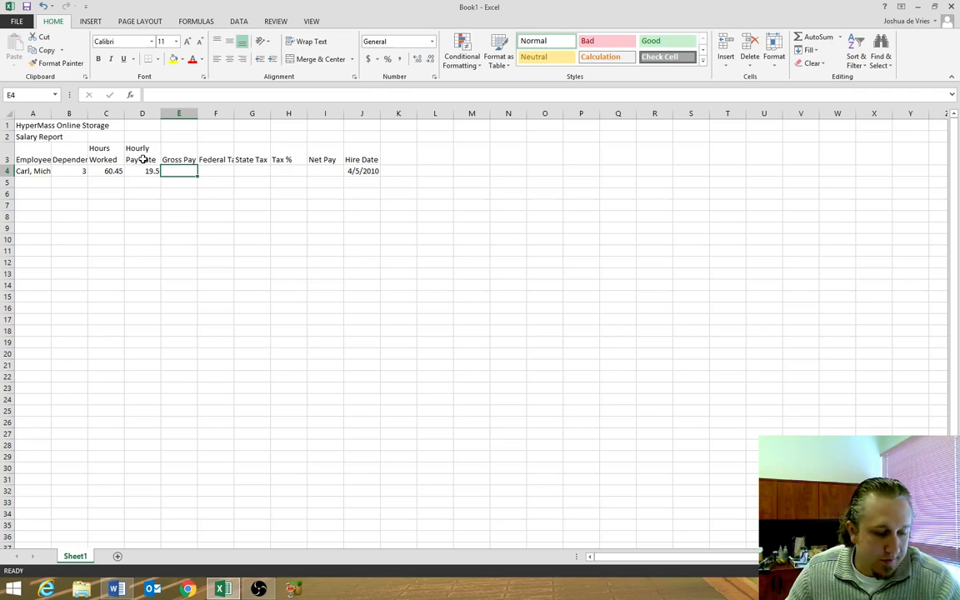
pyautogui.press('Down')
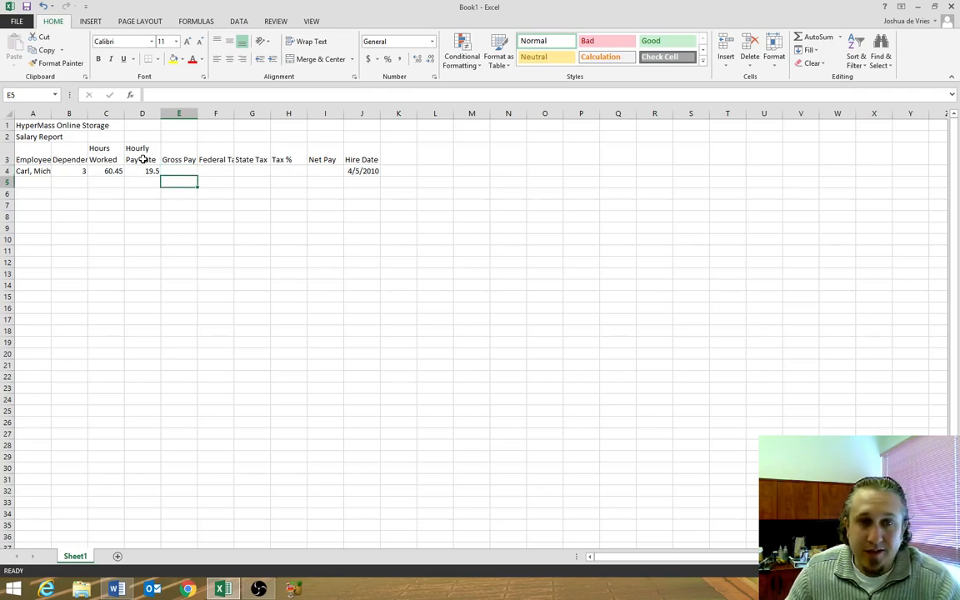
pyautogui.press('Left')
pyautogui.press('Left')
pyautogui.press('Left')
pyautogui.press('Left')
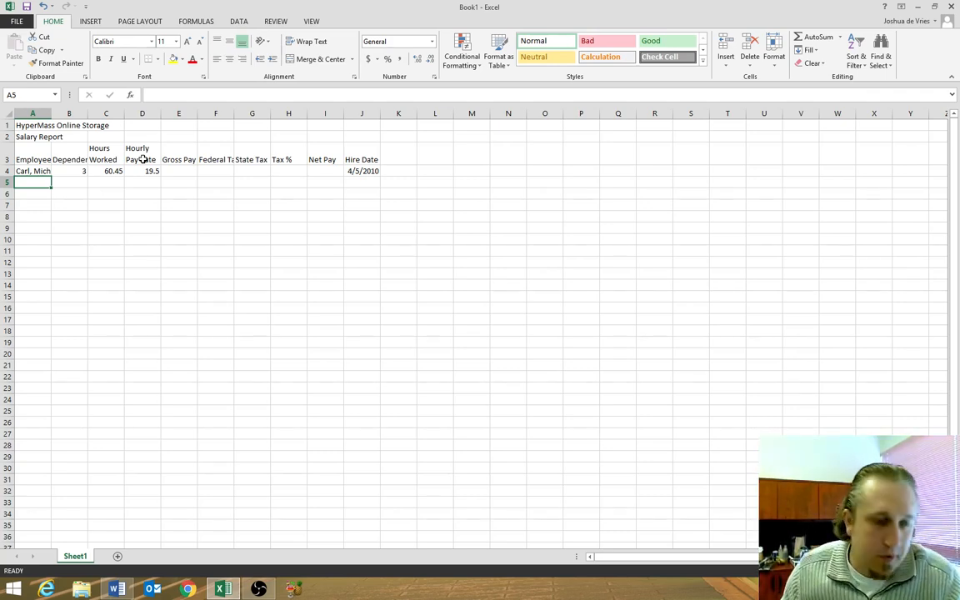
pyautogui.write('Gre')
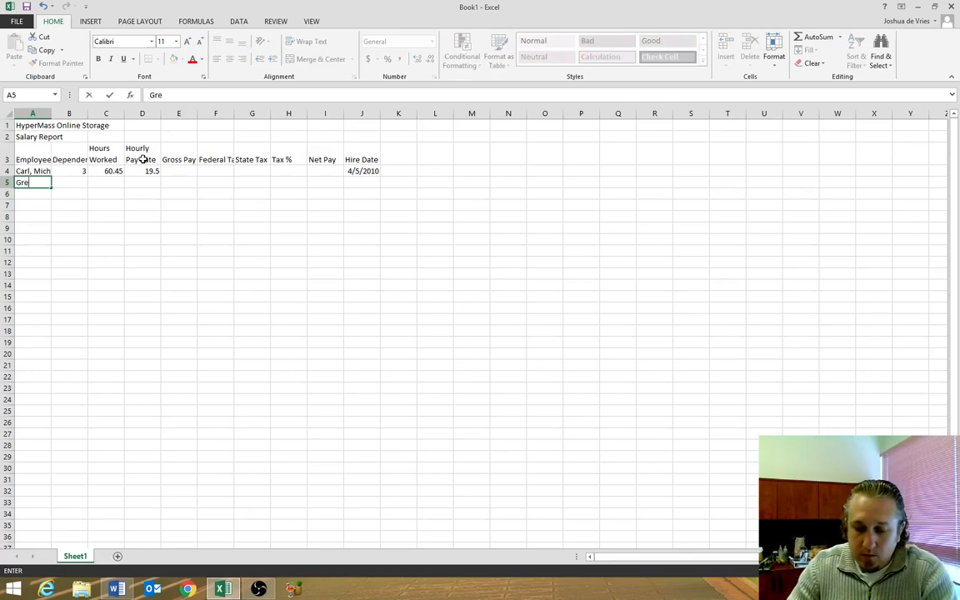
pyautogui.write('en, Sue')
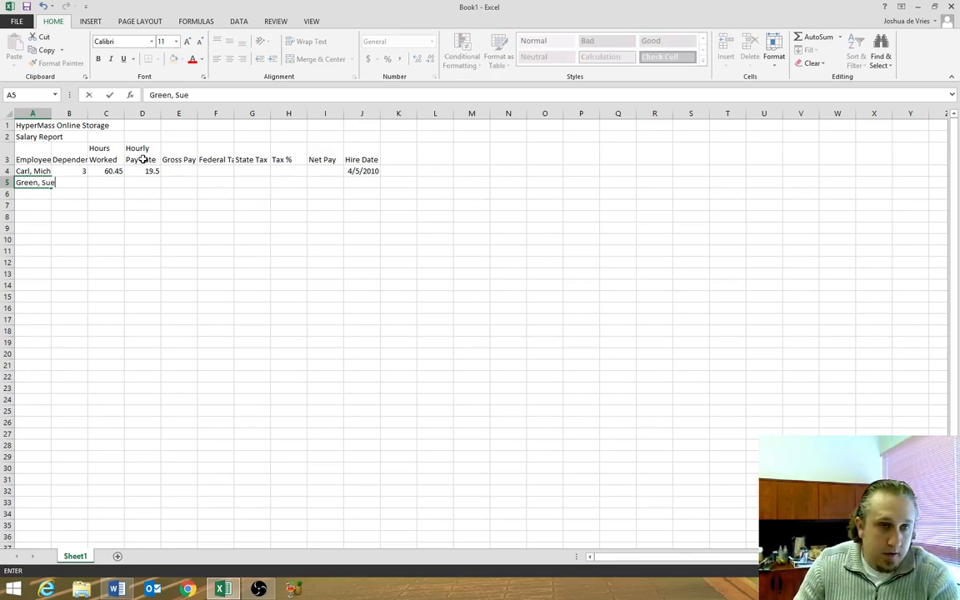
pyautogui.press('Return')
pyautogui.write('Fekir, Sith')
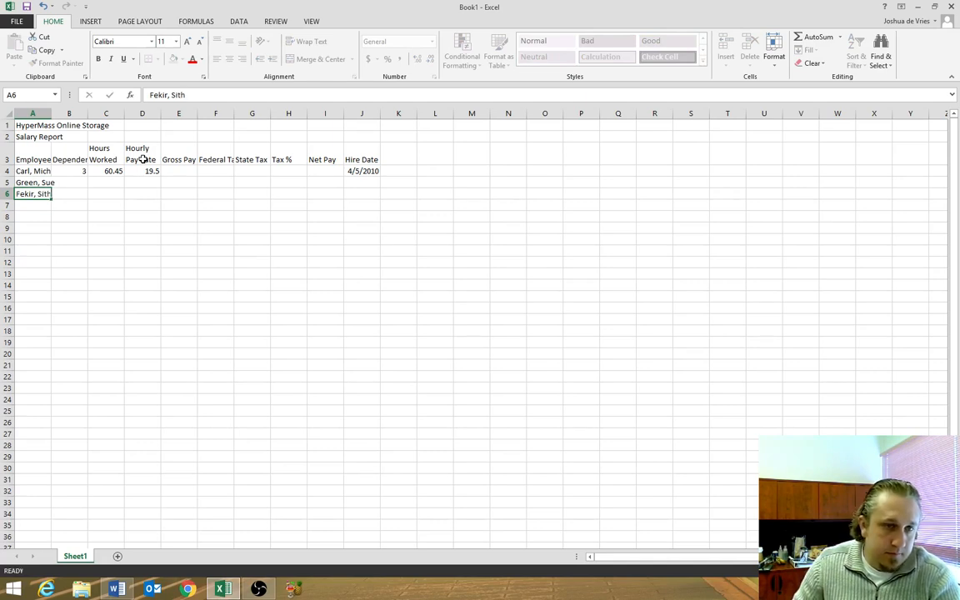
pyautogui.press('Return')
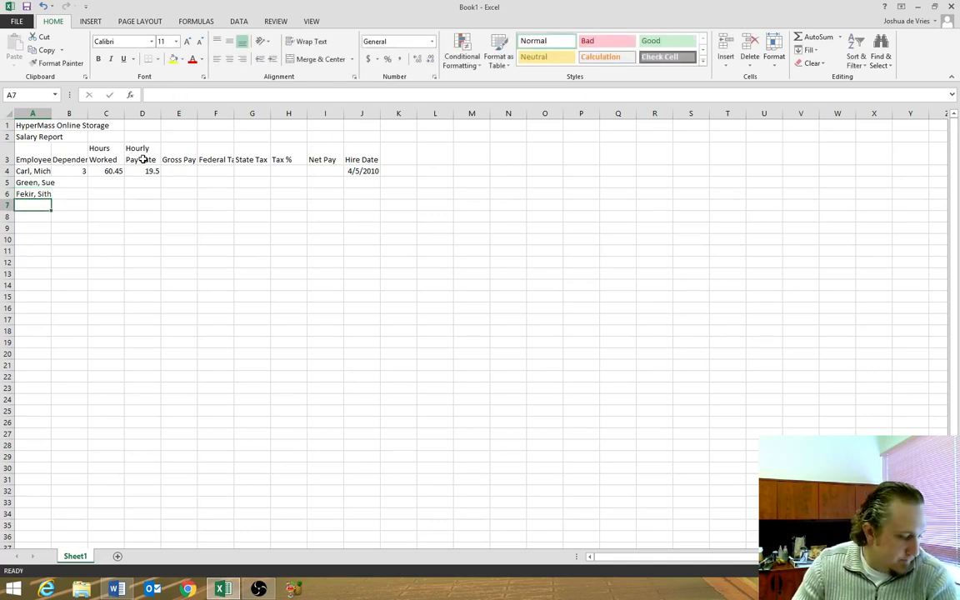
# Enter the fourth and fifth employees' names in A7 and A8, with a comma after each surname.
pyautogui.write('Lane, Jon')
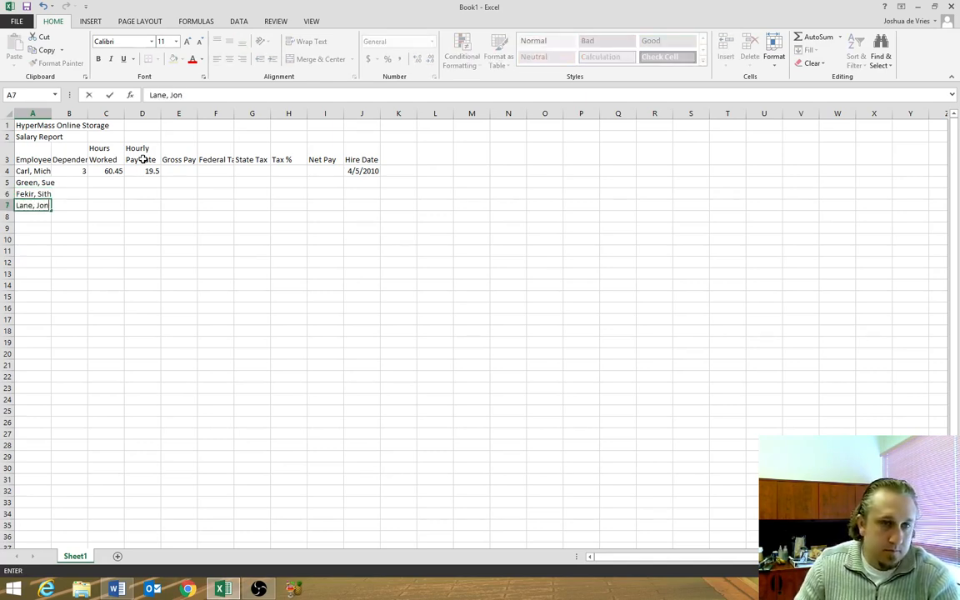
pyautogui.press('Return')
pyautogui.write('Nic')
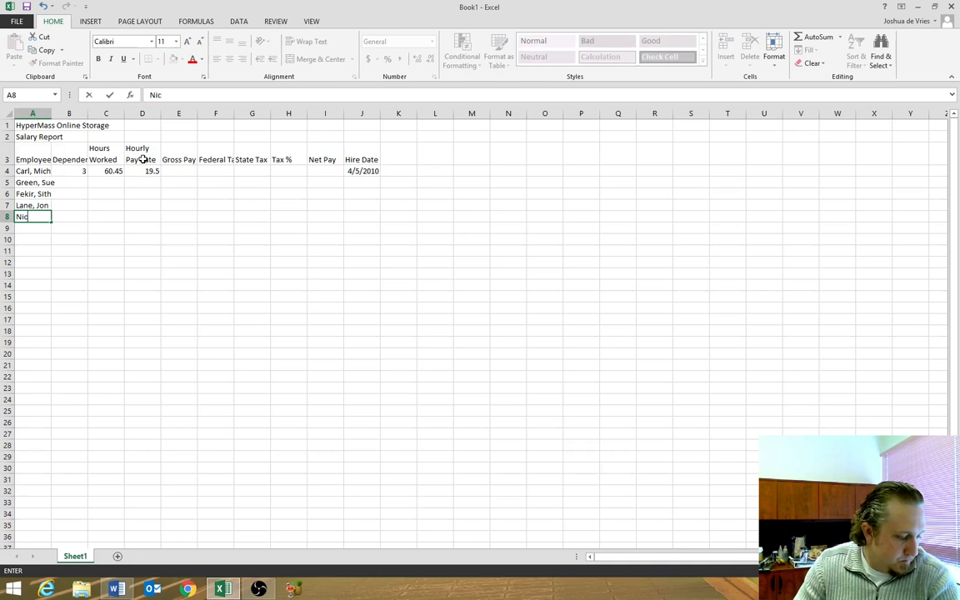
pyautogui.write('hols.')
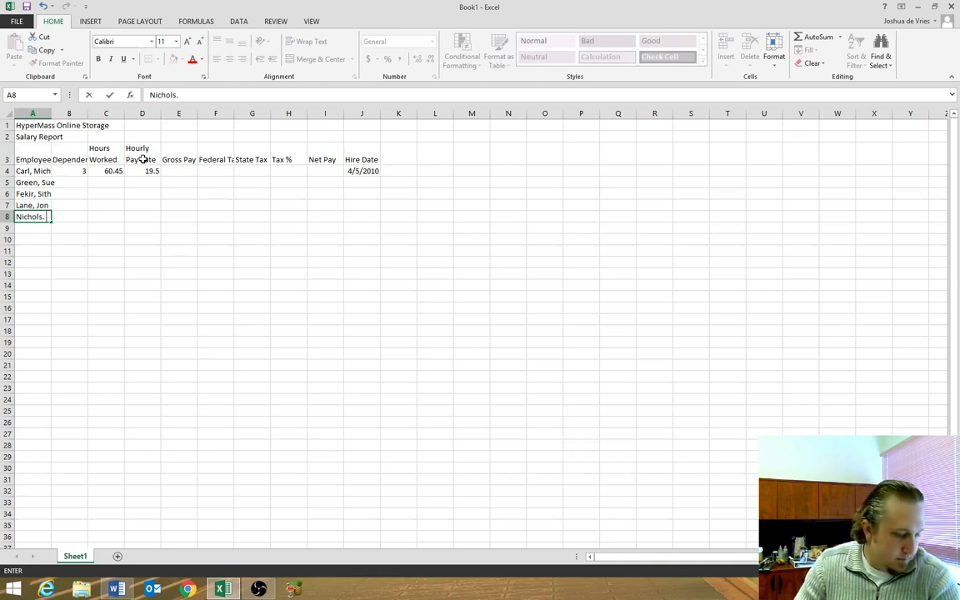
pyautogui.press('BackSpace')
pyautogui.press('BackSpace')
pyautogui.write(', ')
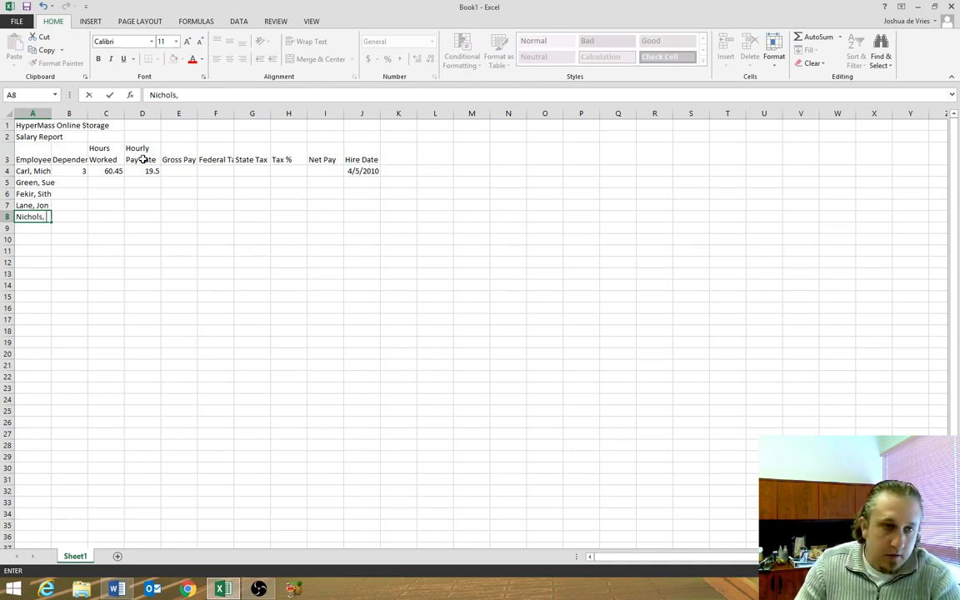
pyautogui.write('Peter')
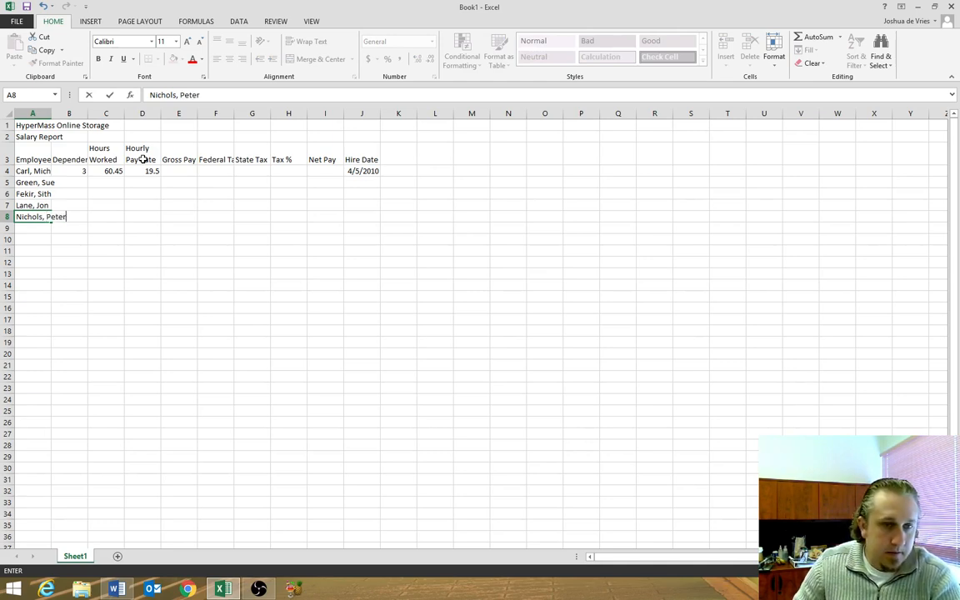
pyautogui.press('Return')
# Enter the sixth and seventh employees' names, surname first, in A9 and A10.
pyautogui.write('Pearson, ')
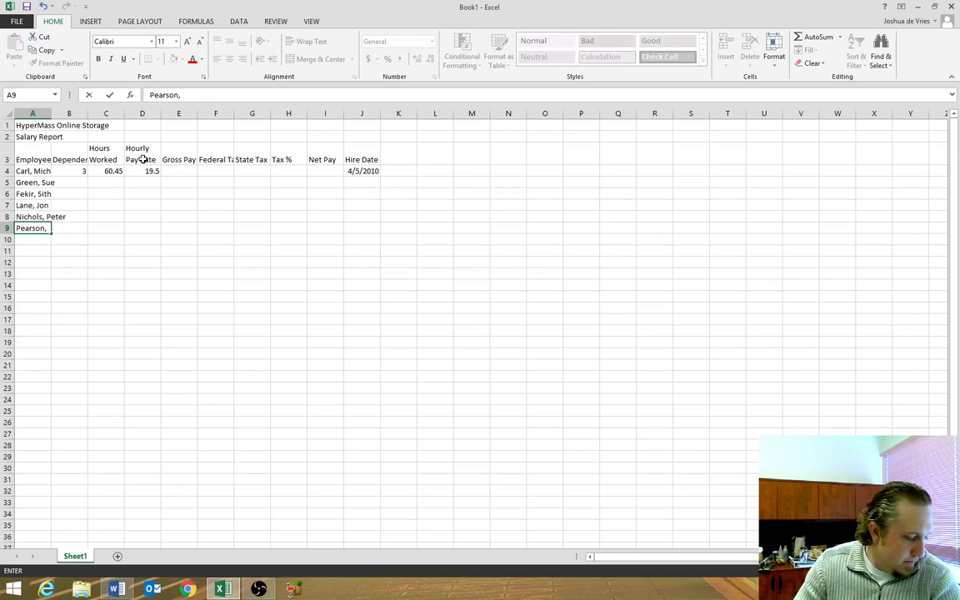
pyautogui.write('Ada')
pyautogui.press('Return')
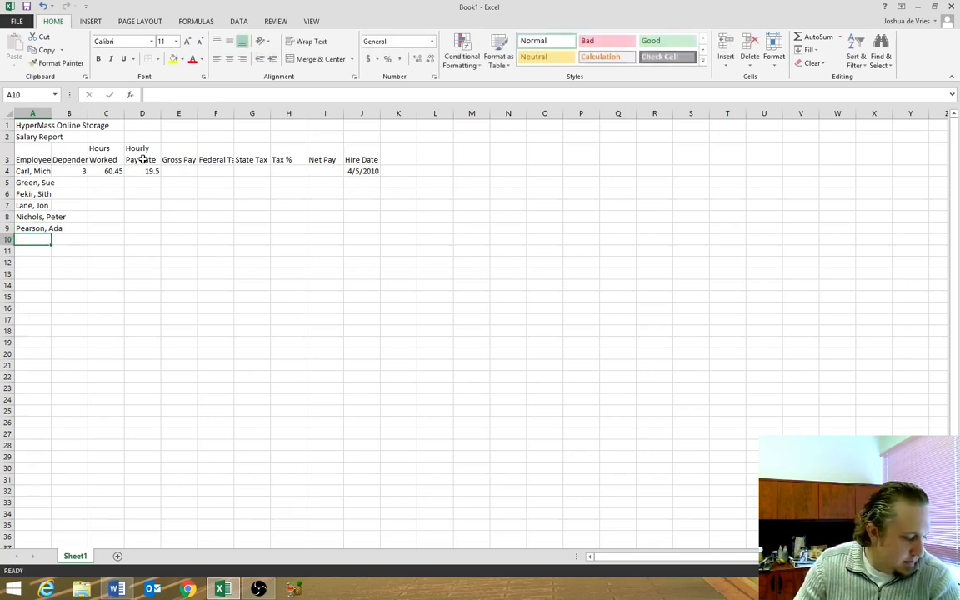
pyautogui.write('Rodriq')
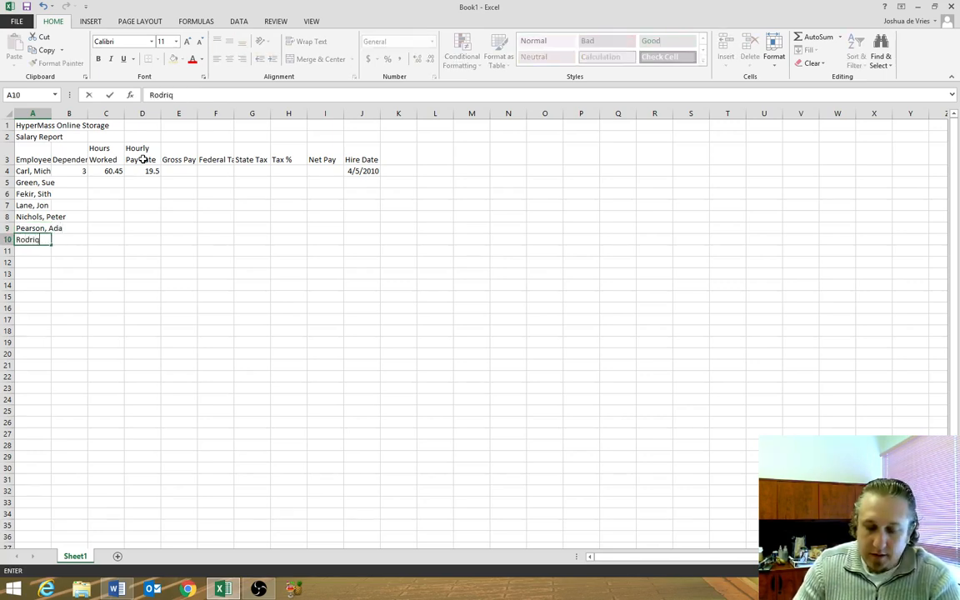
pyautogui.write('uez, Juan')
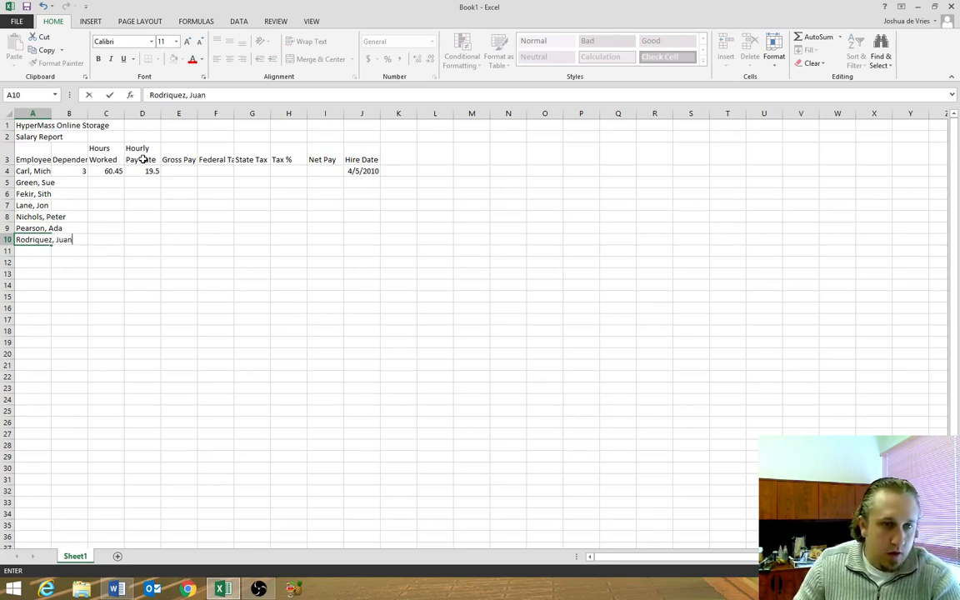
pyautogui.press('Return')
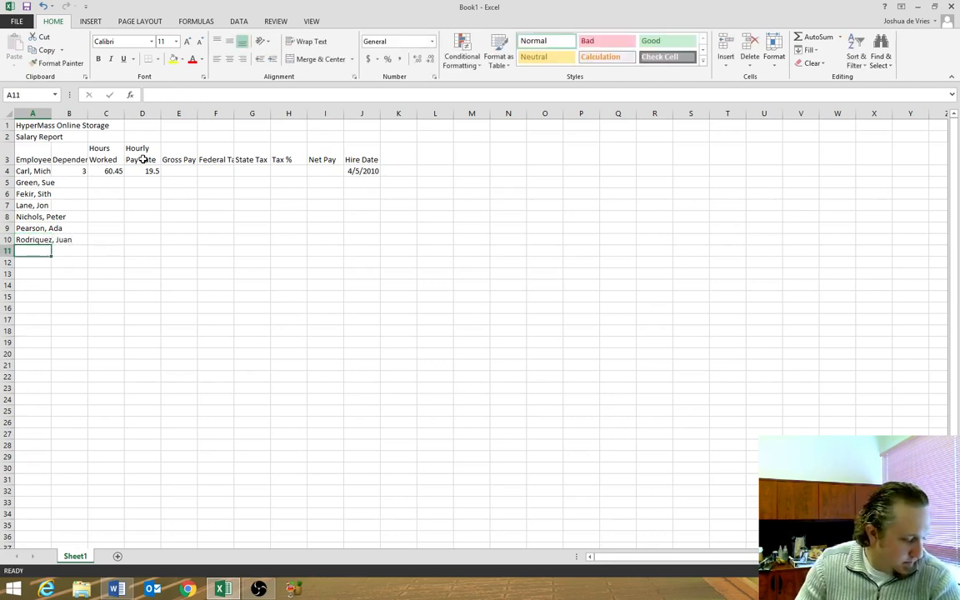
# Enter the eighth and ninth employees' names in A11 and A12, with a comma after each surname.
pyautogui.write('Willi')
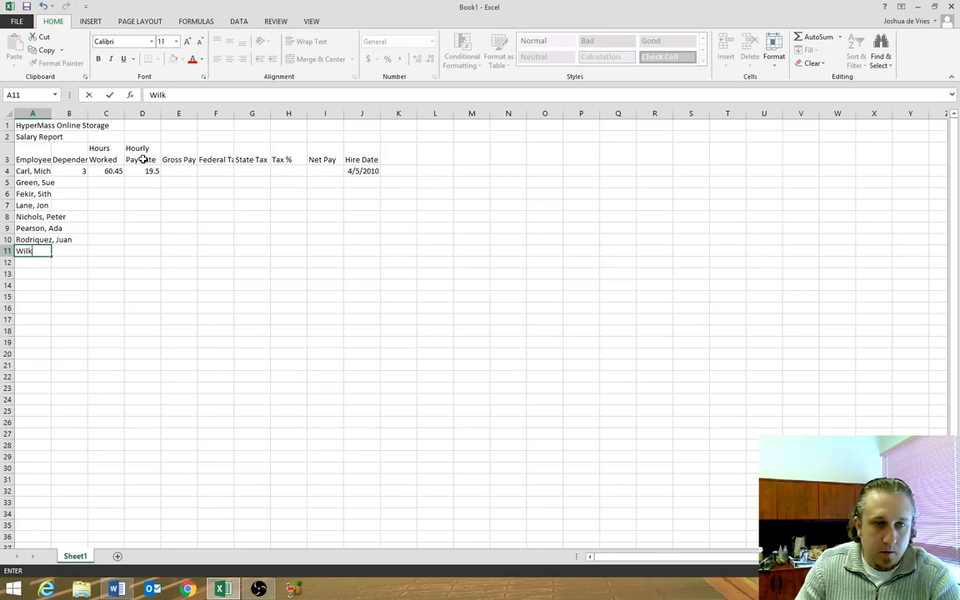
pyautogui.write('ams, Sean')
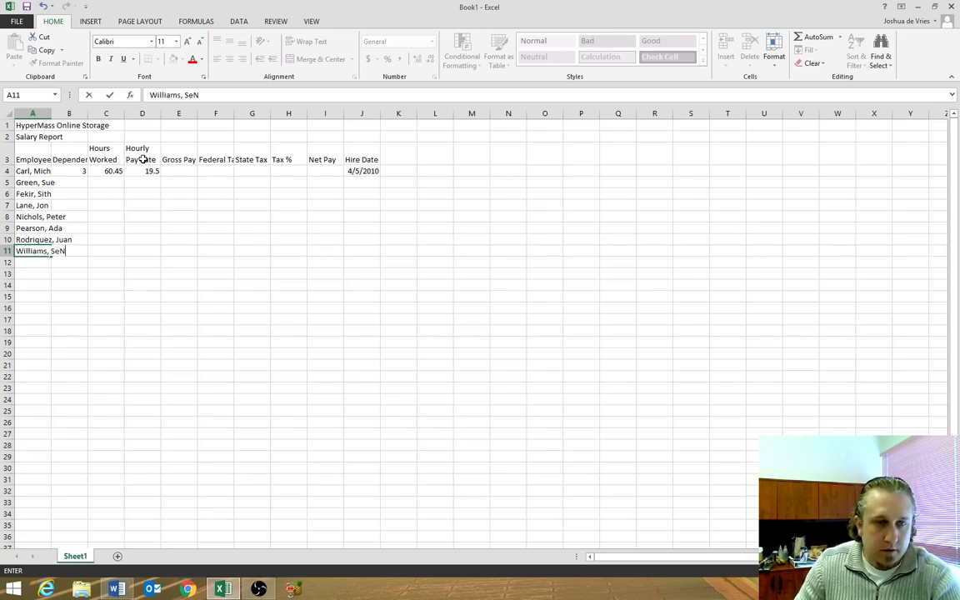
pyautogui.press('Return')
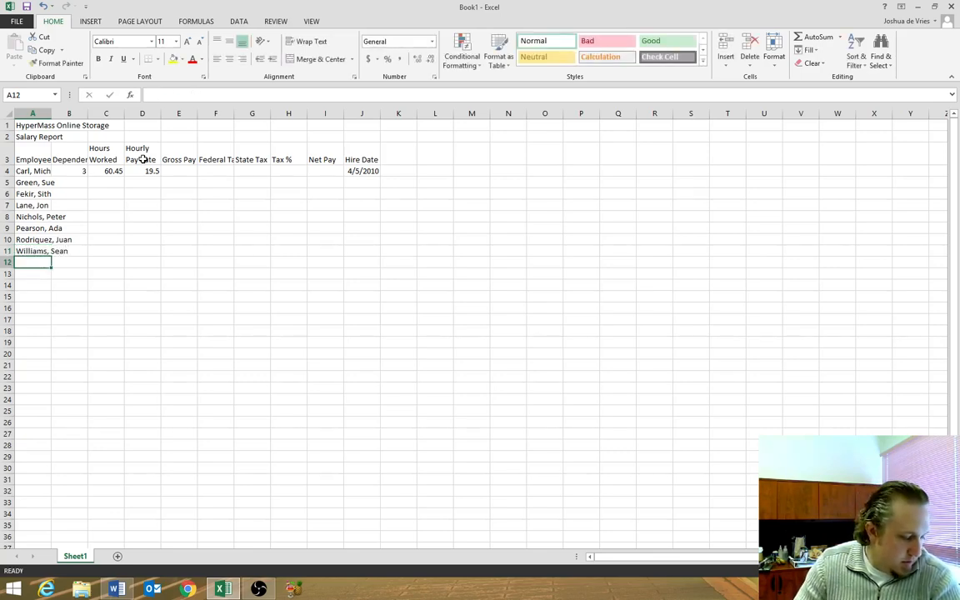
pyautogui.write('Yau,')
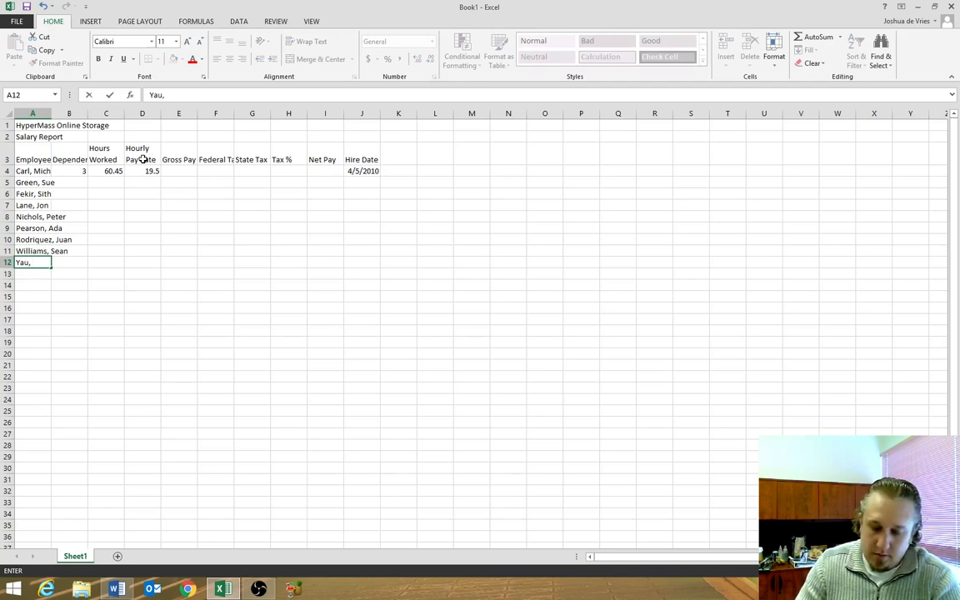
pyautogui.write(' Xin')
pyautogui.press('Up')
# Enter the dependents for the second and third employees: 0 in B5 and 1 in B6.
pyautogui.press('Up')
pyautogui.press('Up')
pyautogui.press('Up')
pyautogui.press('Up')
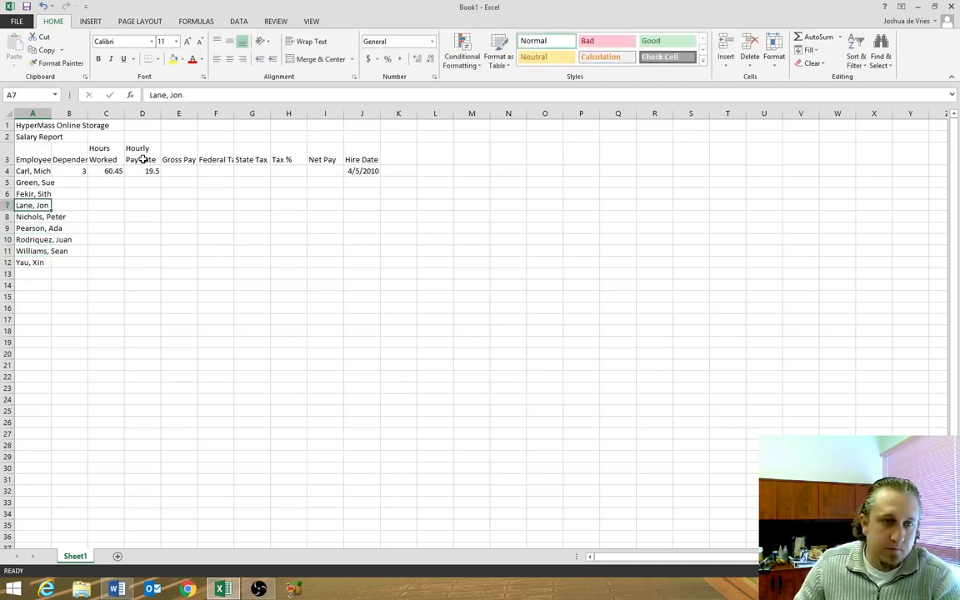
pyautogui.press('Up')
pyautogui.press('Up')
pyautogui.press('Right')
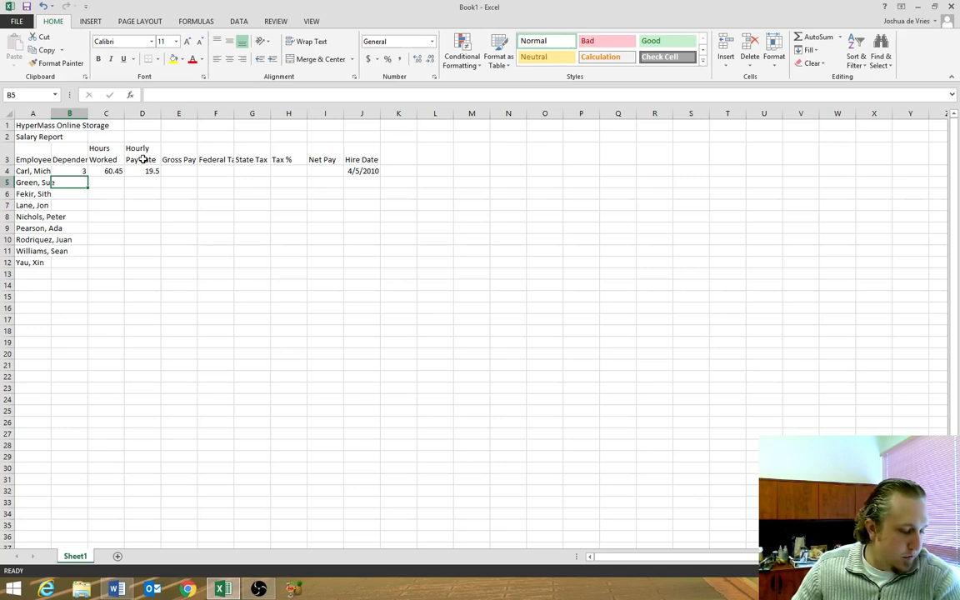
pyautogui.write('0')
pyautogui.press('Return')
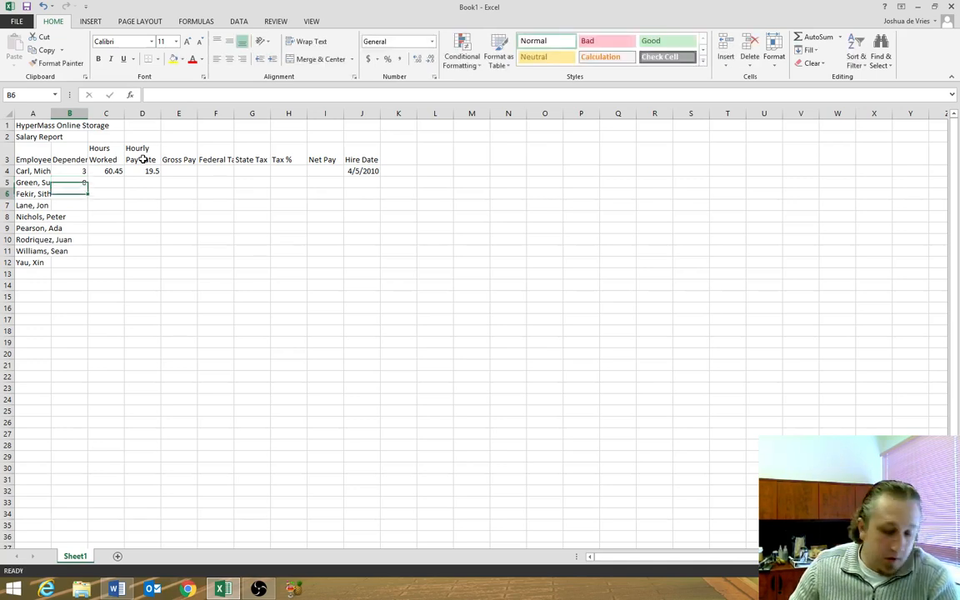
pyautogui.write('1')
pyautogui.press('Return')
# Fill in the dependents 2, 3 and 3 in cells B7 through B9.
pyautogui.write('2')
pyautogui.press('Return')
pyautogui.write('3')
pyautogui.press('Return')
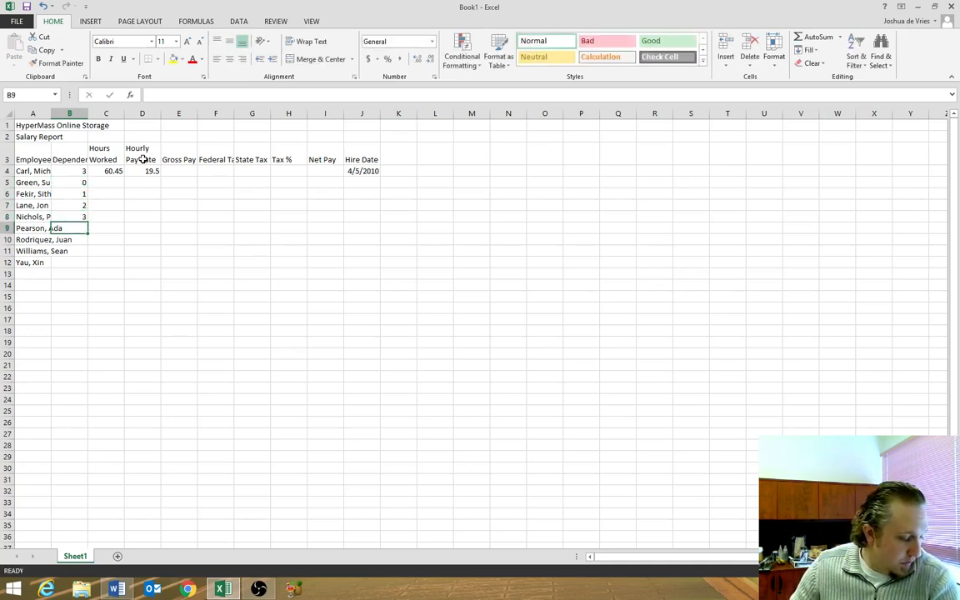
pyautogui.write('3')
pyautogui.press('Return')
# Complete the dependents column with 2, 0 and 4 in cells B10 through B12.
pyautogui.write('2')
pyautogui.press('Return')
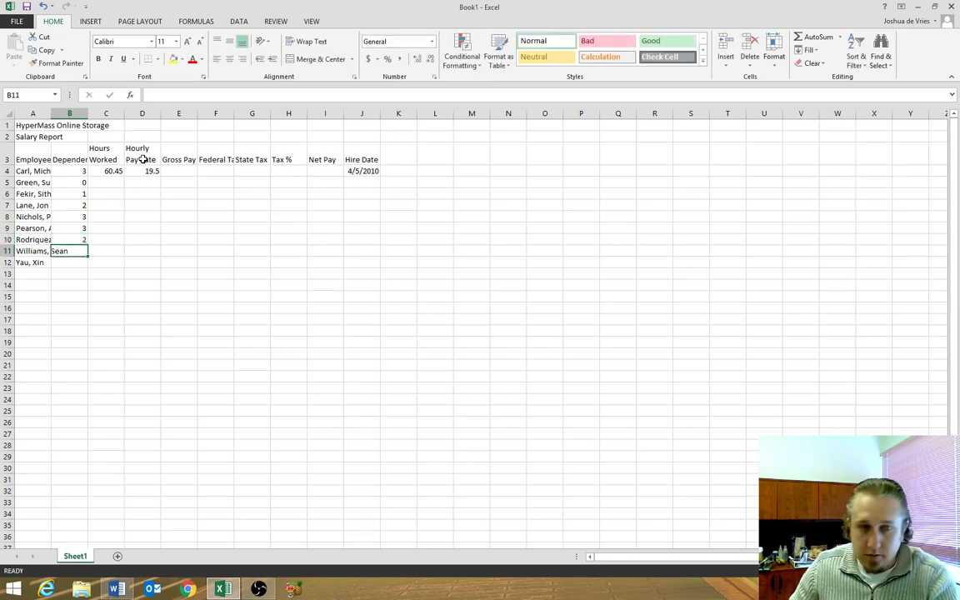
pyautogui.write('0')
pyautogui.press('Return')
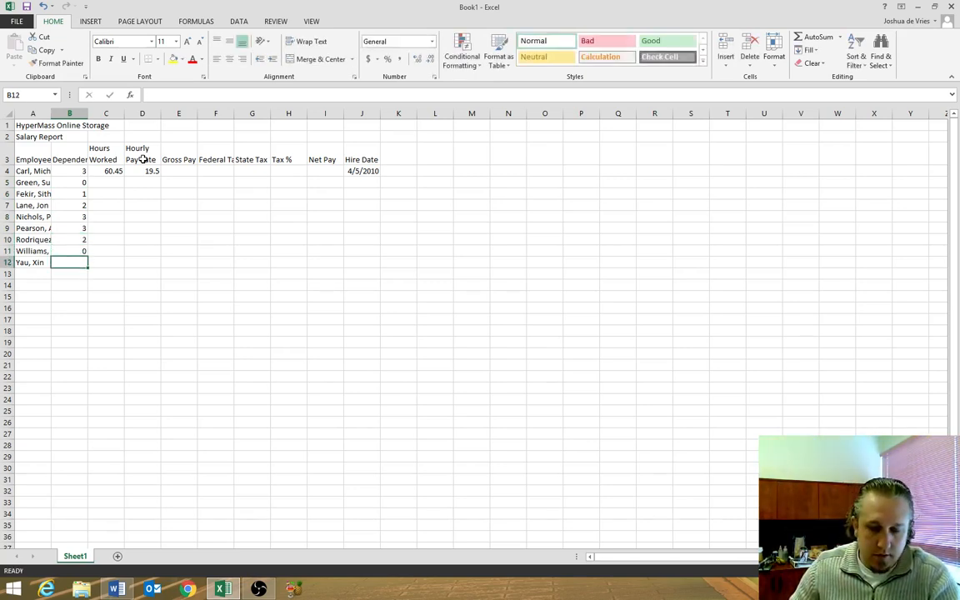
pyautogui.write('4')
pyautogui.press('Right')
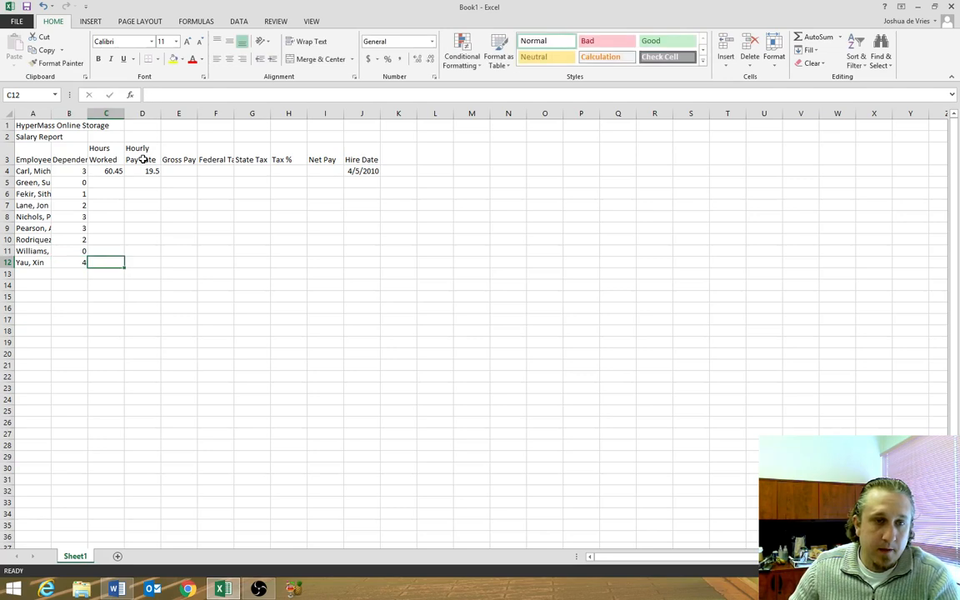
# Enter the hours worked for the second and third employees: 81.5 in C5 and 69.5 in C6.
pyautogui.press('Up')
pyautogui.press('Up')
pyautogui.press('Up')
pyautogui.press('Up')
pyautogui.press('Up')
pyautogui.press('Up')
pyautogui.press('Up')
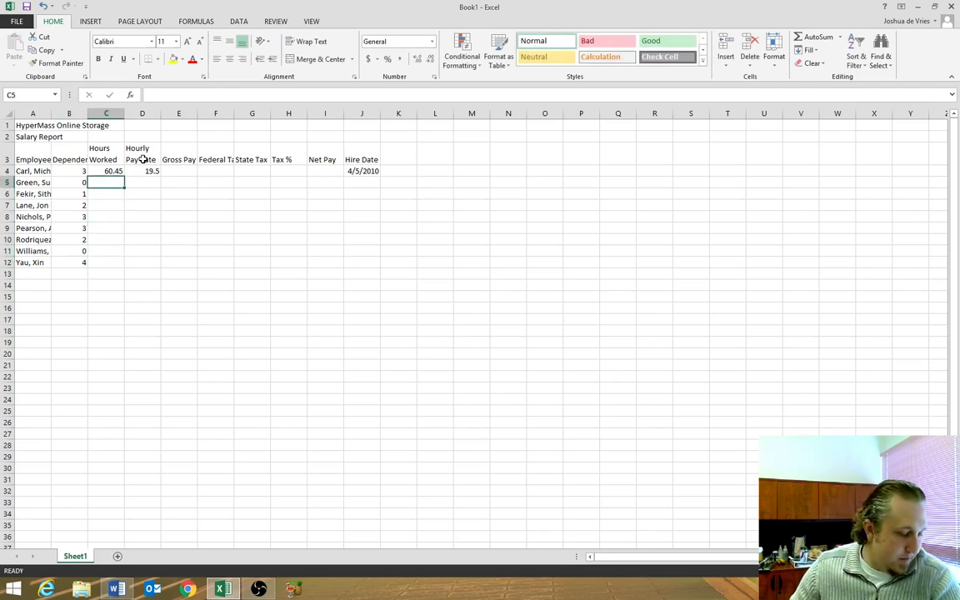
pyautogui.write('81.5')
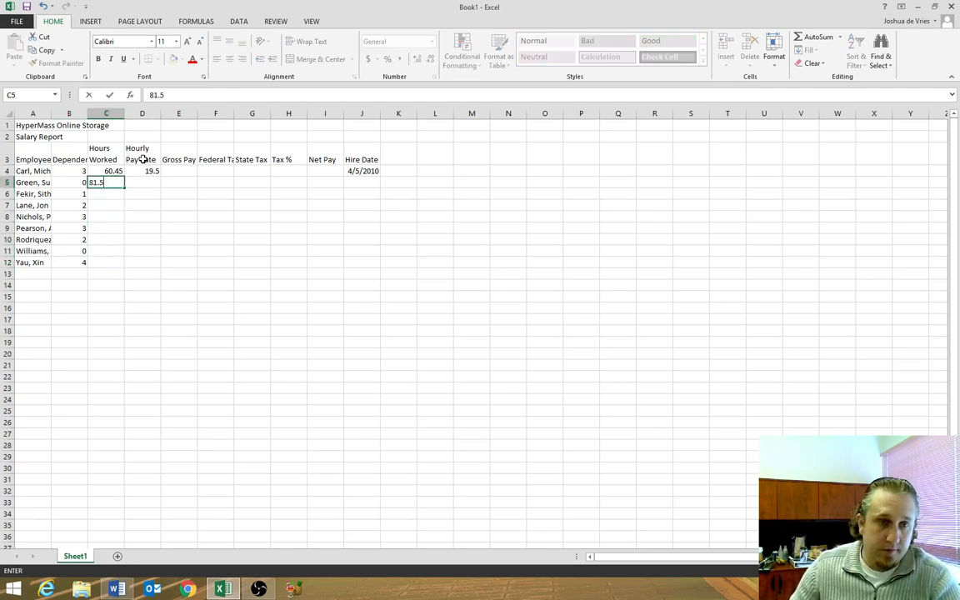
pyautogui.press('Return')
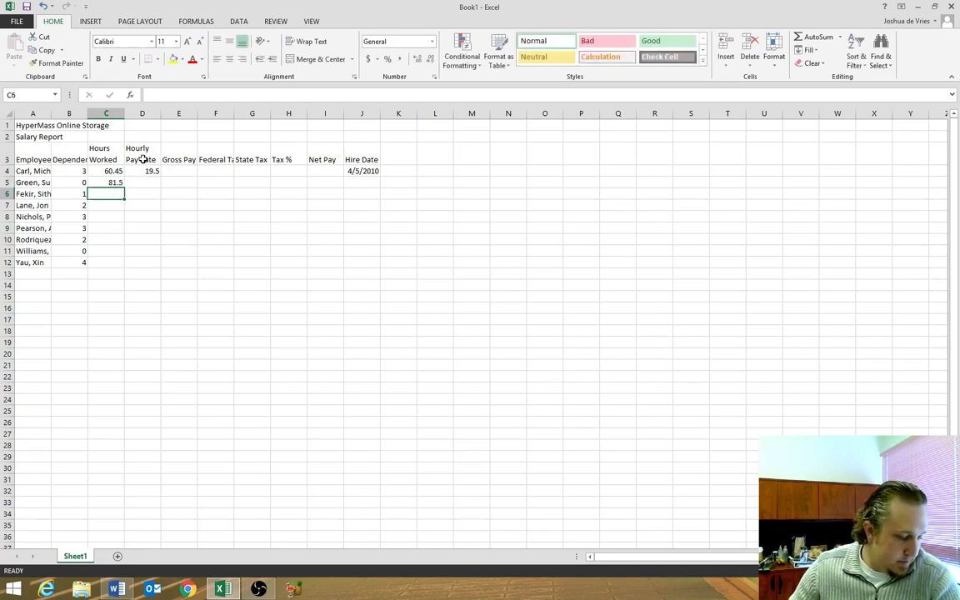
pyautogui.write('69.5')
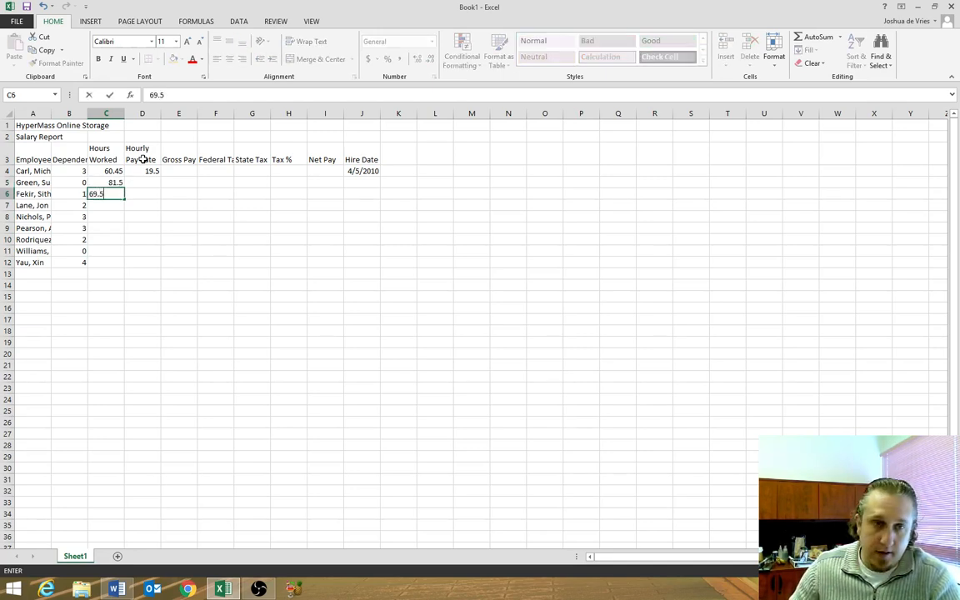
pyautogui.press('Return')
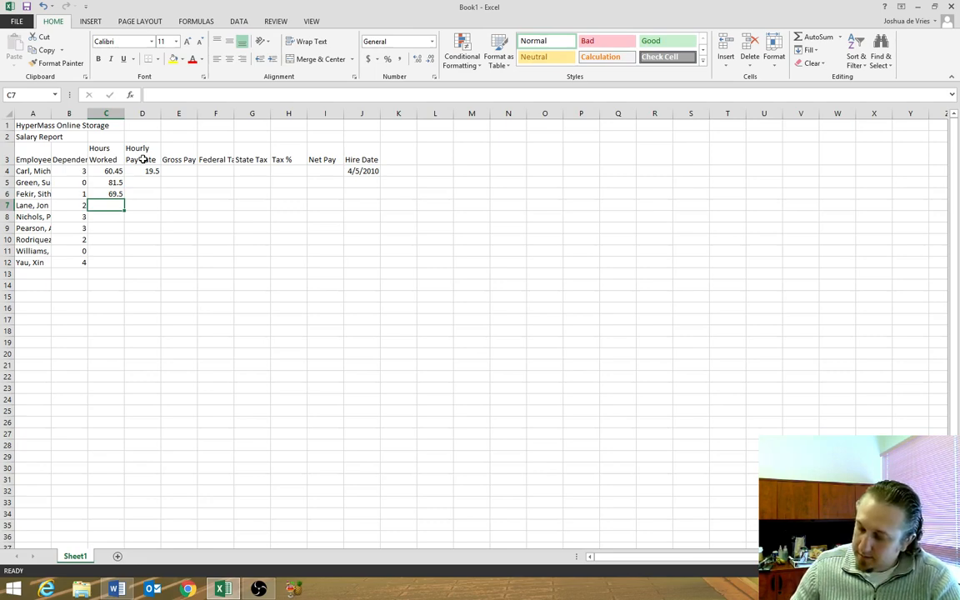
# Fill in the hours worked 65.25, 71.25 and 44.65 in cells C7 through C9.
pyautogui.write('65.25')
pyautogui.press('Return')
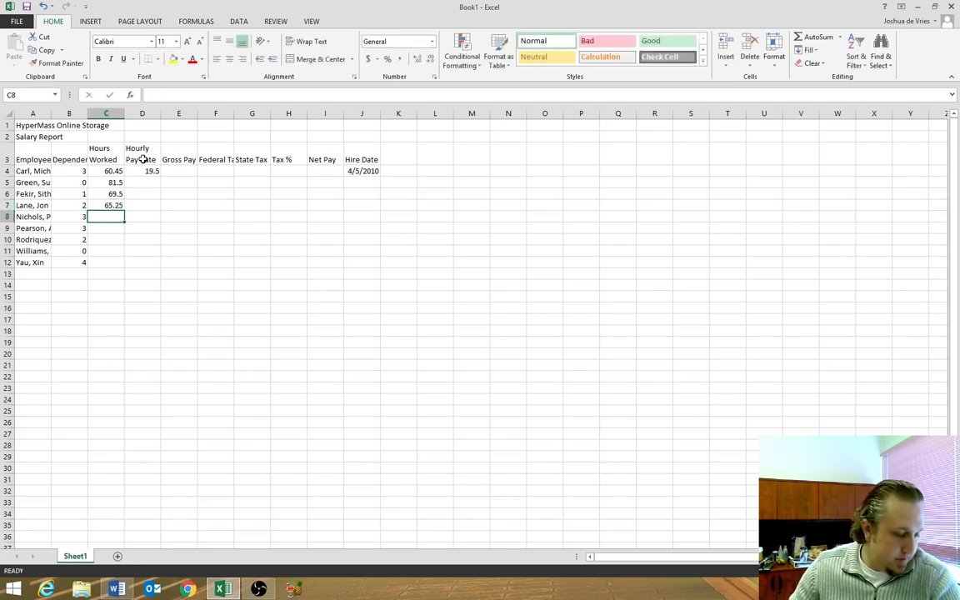
pyautogui.write('71.25')
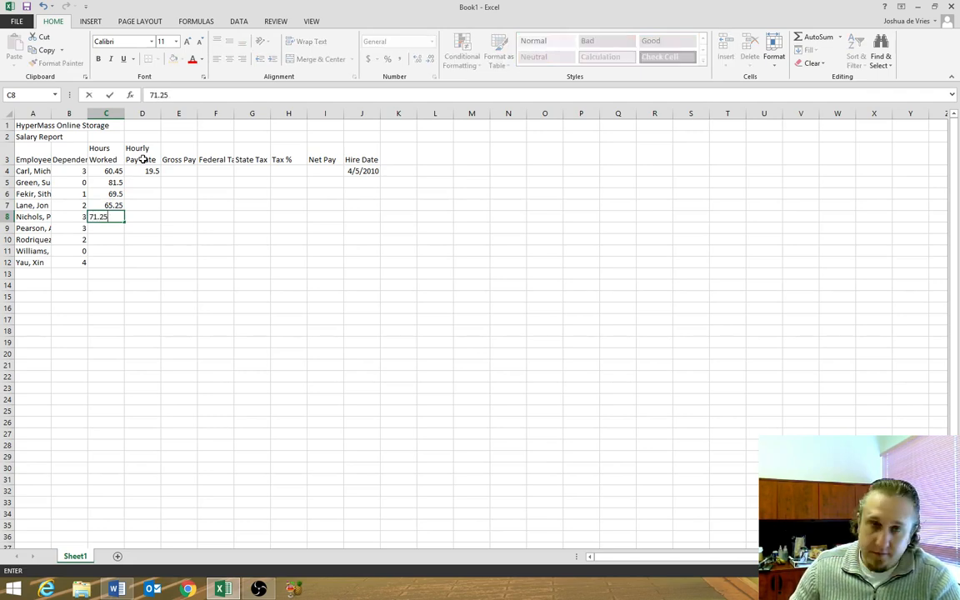
pyautogui.press('Return')
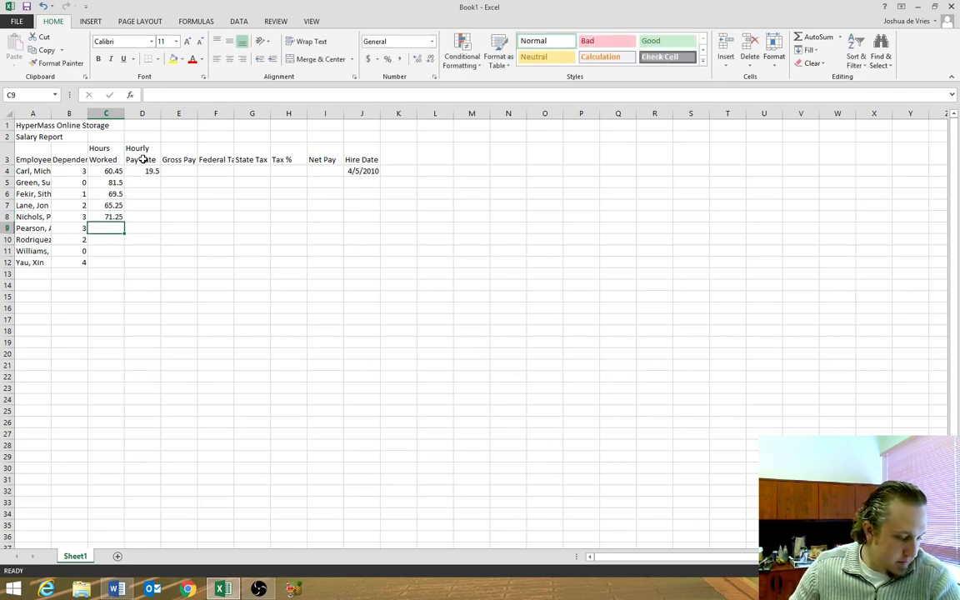
pyautogui.write('44.65')
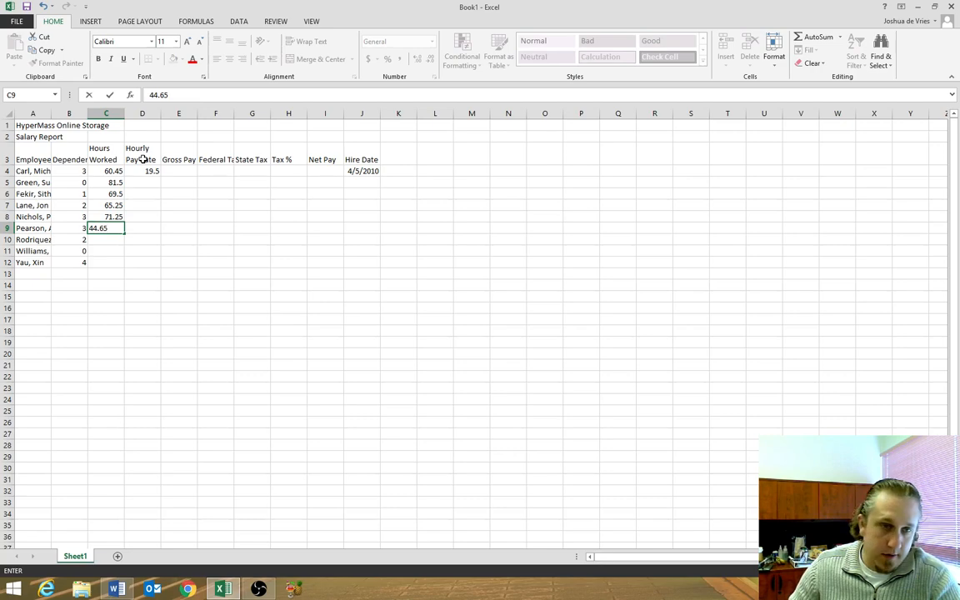
pyautogui.press('Return')
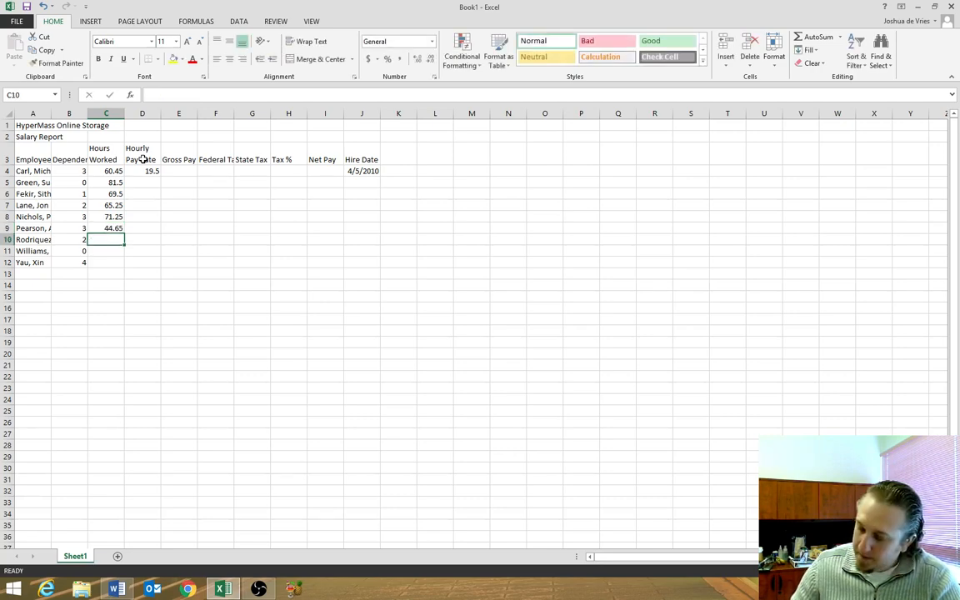
# Complete the hours worked column with 55.5, 80 and 70 in cells C10 through C12.
pyautogui.write('55.5')
pyautogui.press('Return')
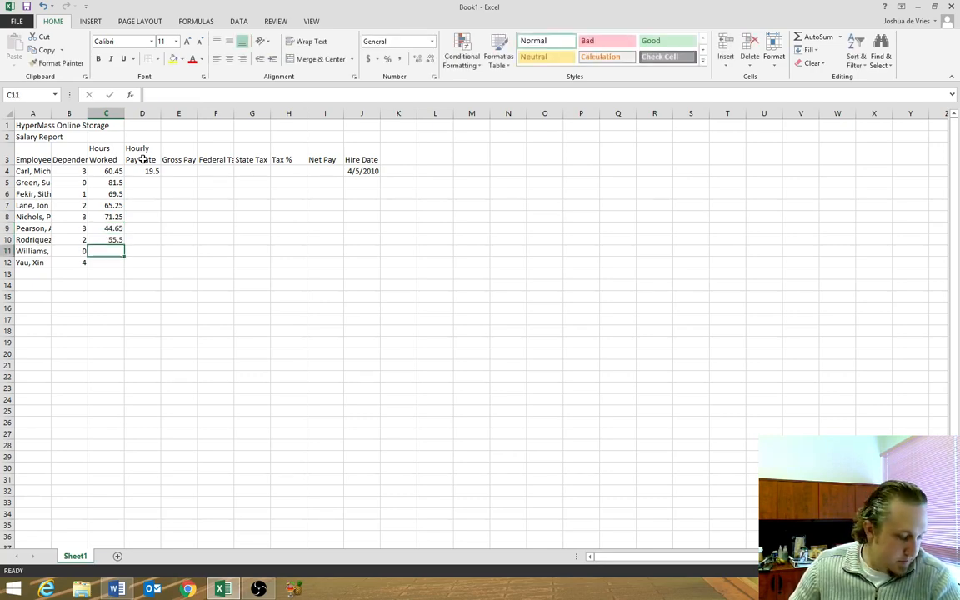
pyautogui.write('80.00')
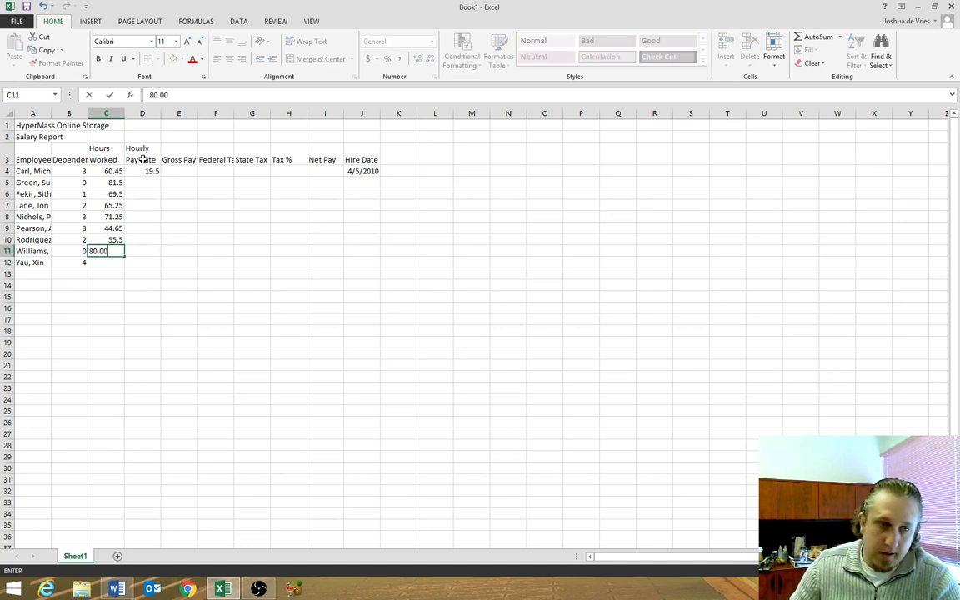
pyautogui.press('Return')
pyautogui.write('70.00')
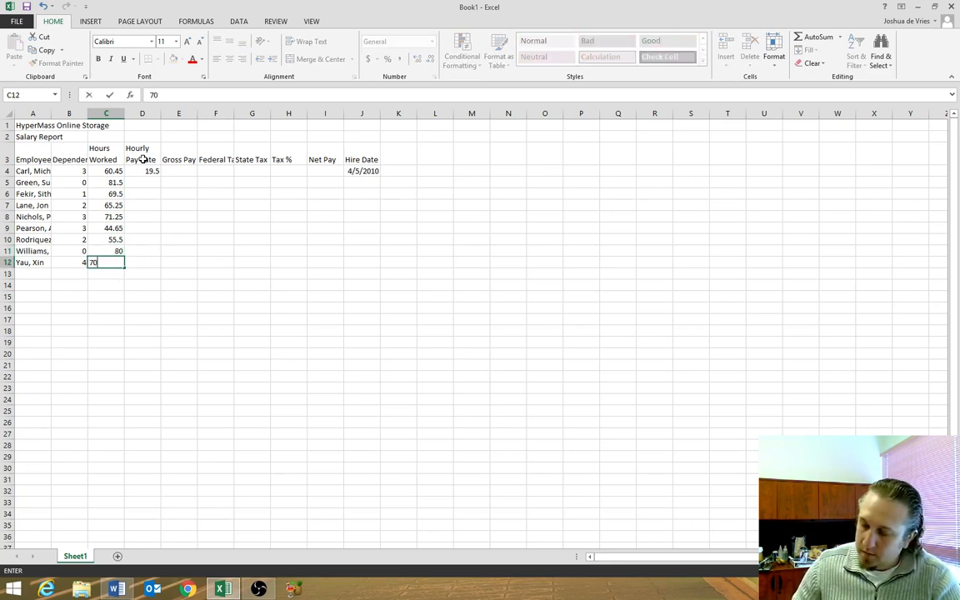
pyautogui.press('Right')
# Enter the hourly pay rates 22.85, 17.36 and 19.45 in cells D5 through D7.
pyautogui.press('Up')
pyautogui.press('Up')
pyautogui.press('Up')
pyautogui.press('Up')
pyautogui.press('Up')
pyautogui.press('Up')
pyautogui.press('Up')
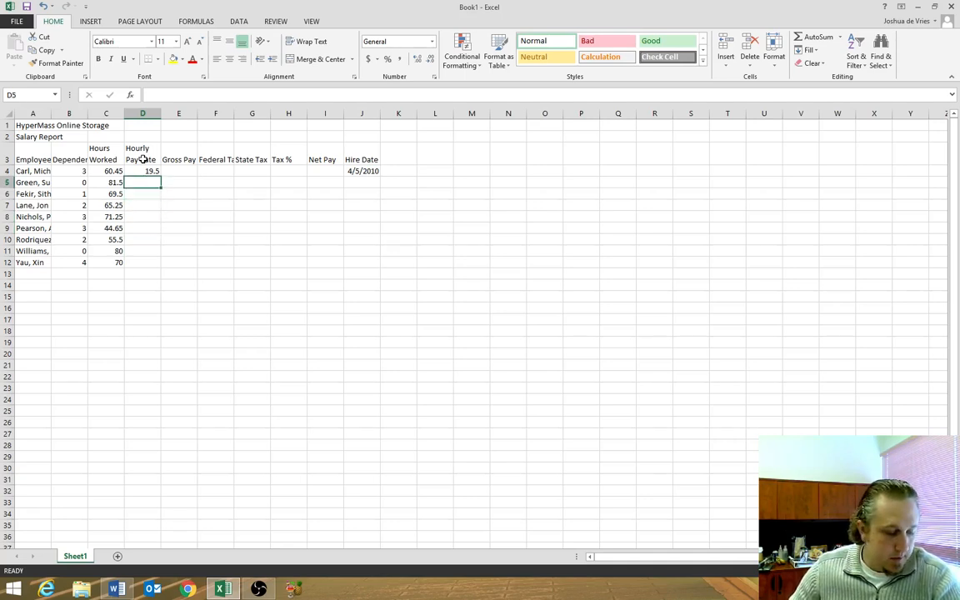
pyautogui.write('22.85')
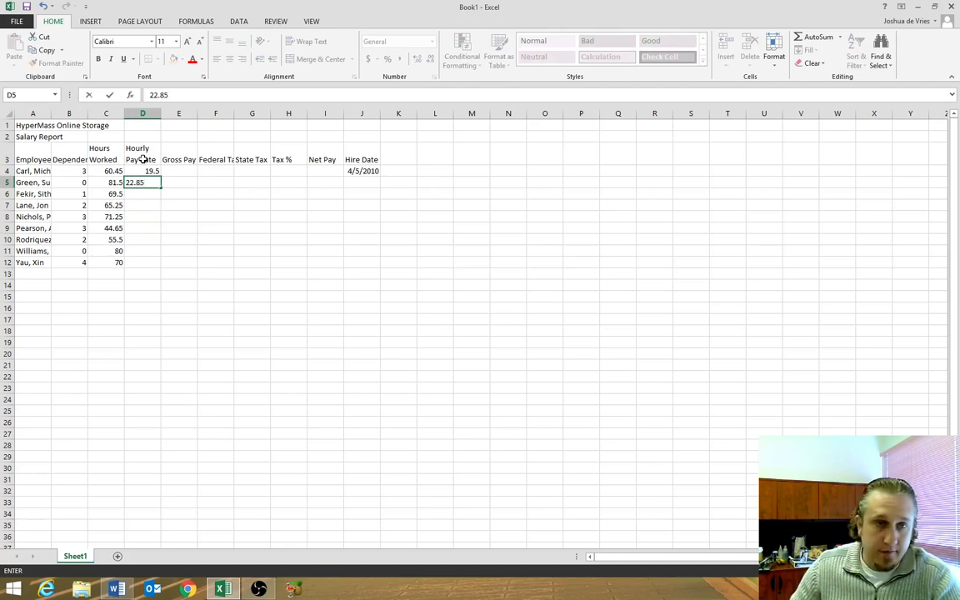
pyautogui.press('Return')
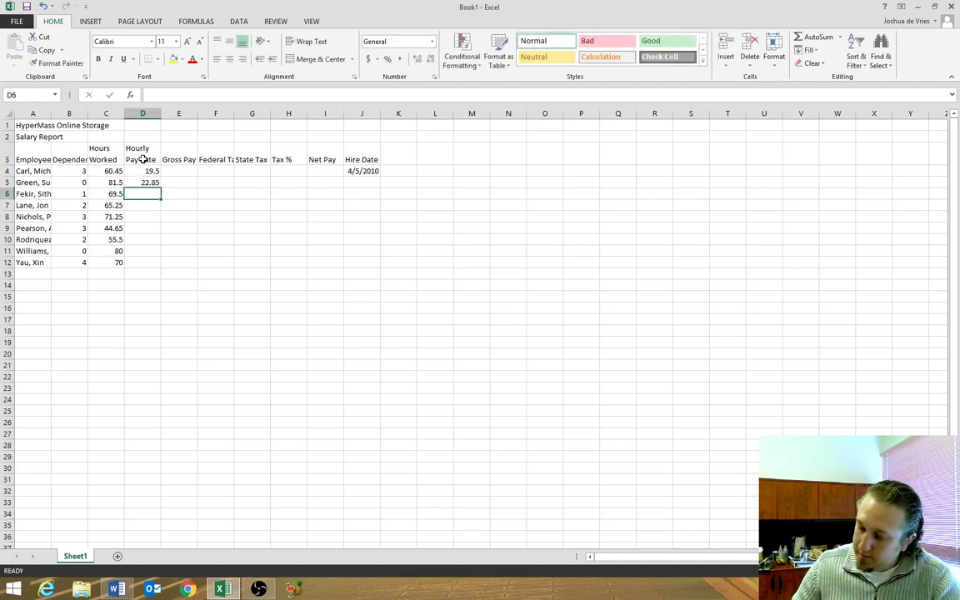
pyautogui.write('17.36')
pyautogui.press('Return')
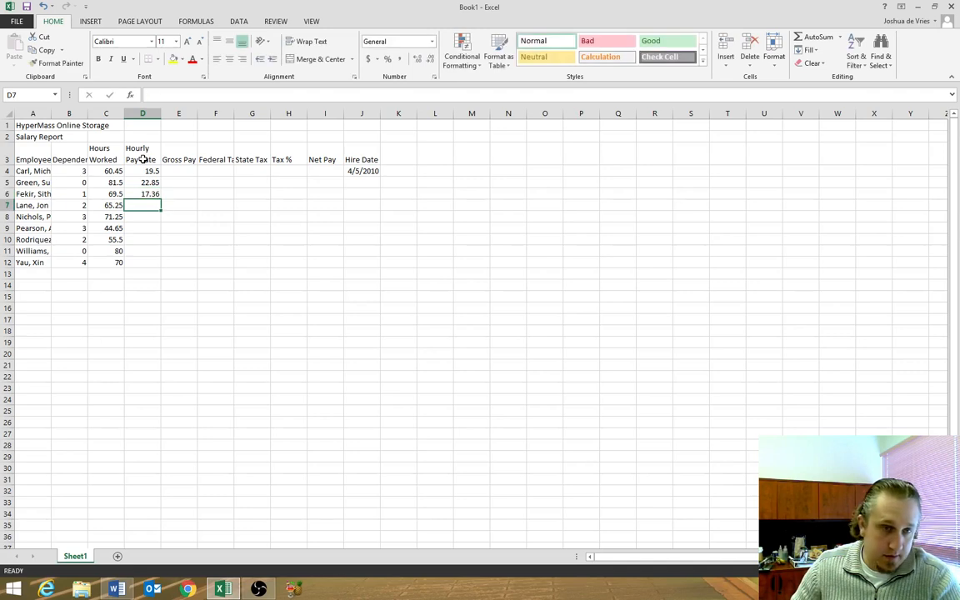
pyautogui.write('19.45')
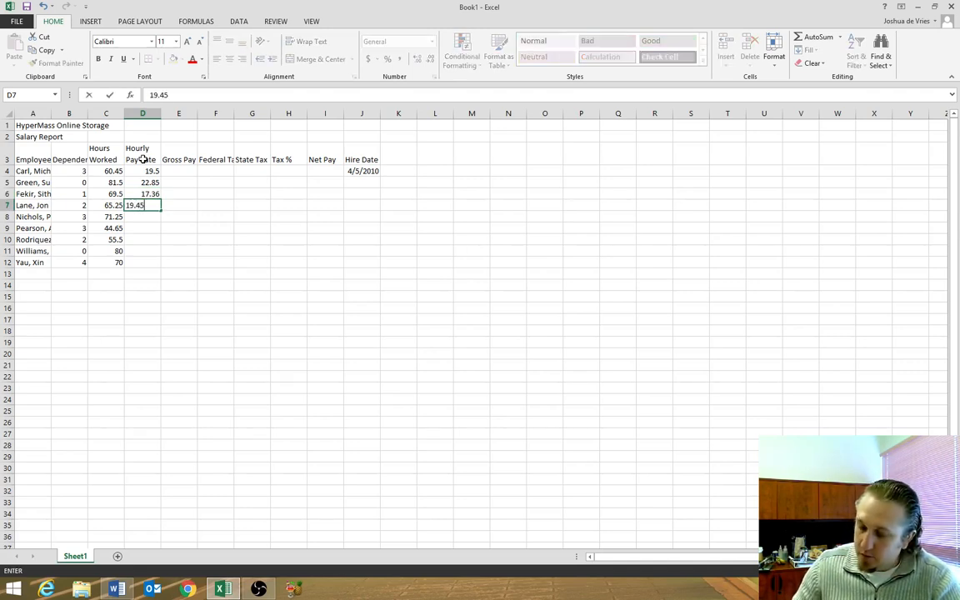
pyautogui.press('Return')
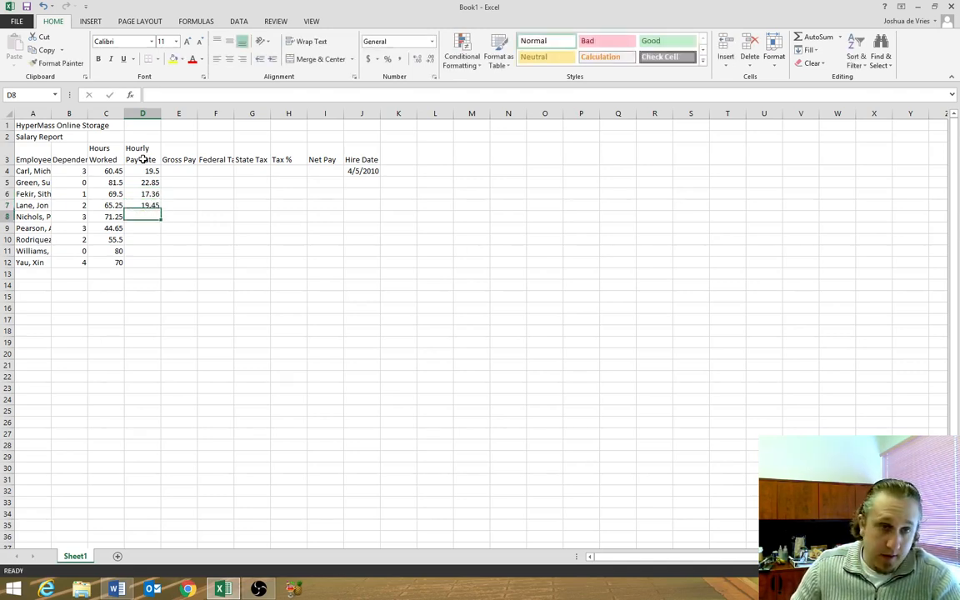
# Enter the hourly pay rates 12.60, 22.45 and 20.15 in cells D8 through D10.
pyautogui.write('12.60')
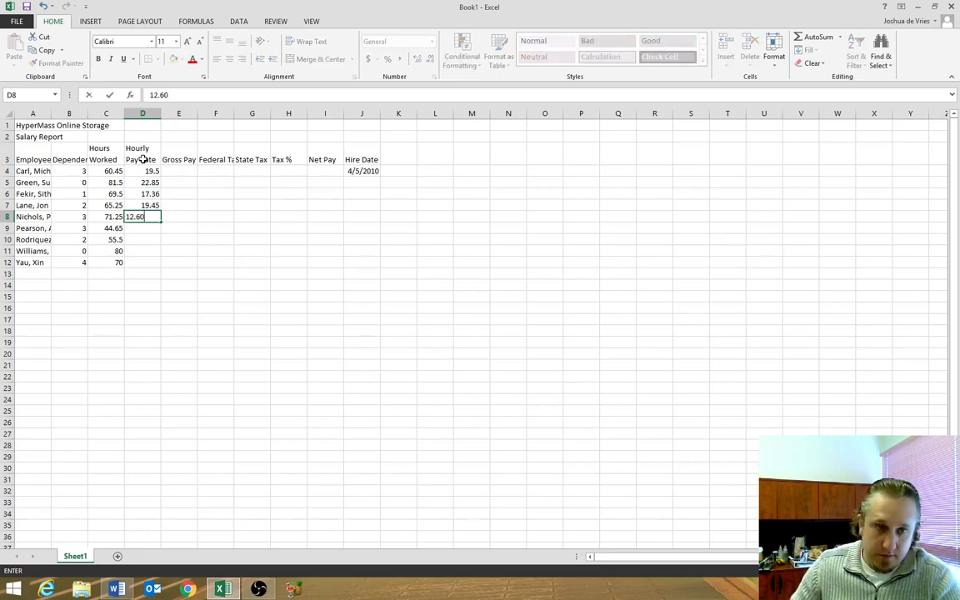
pyautogui.press('Return')
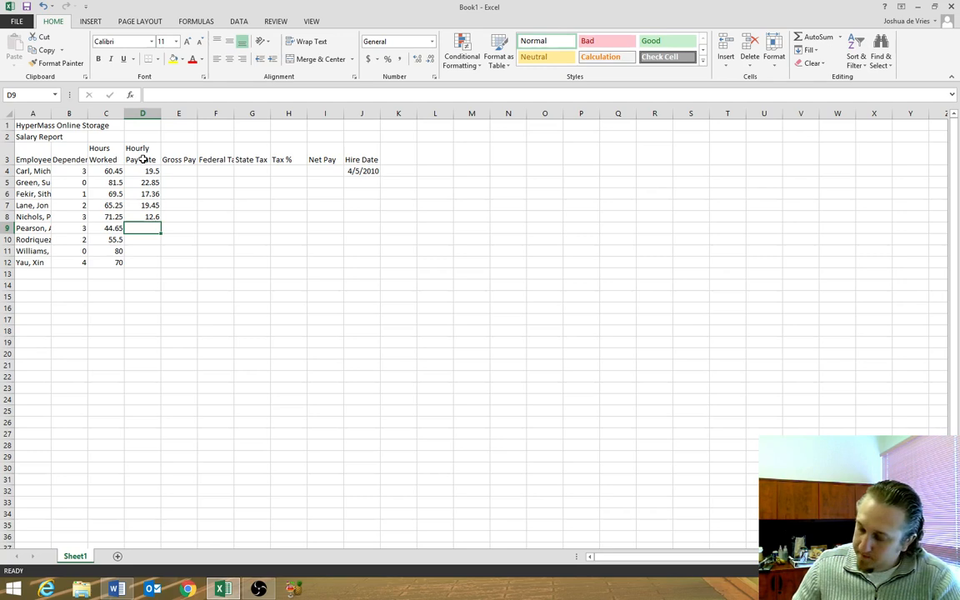
pyautogui.write('22.45')
pyautogui.press('Return')
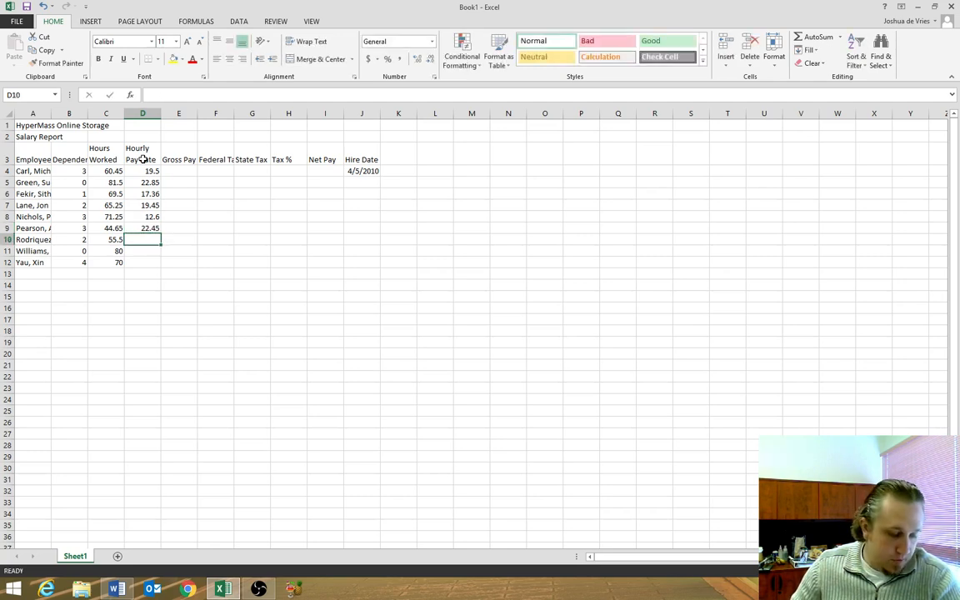
pyautogui.write('20.15')
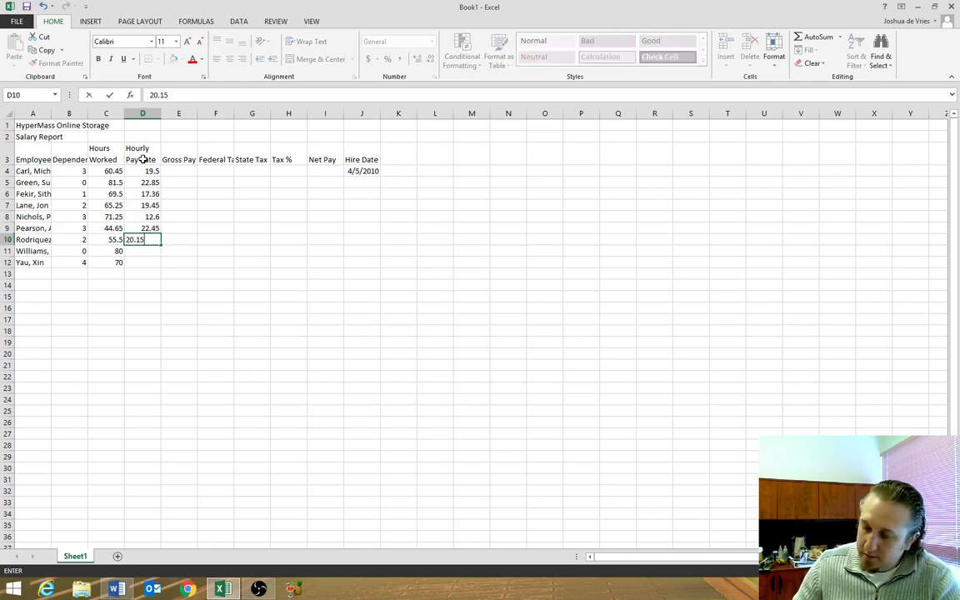
pyautogui.press('Return')
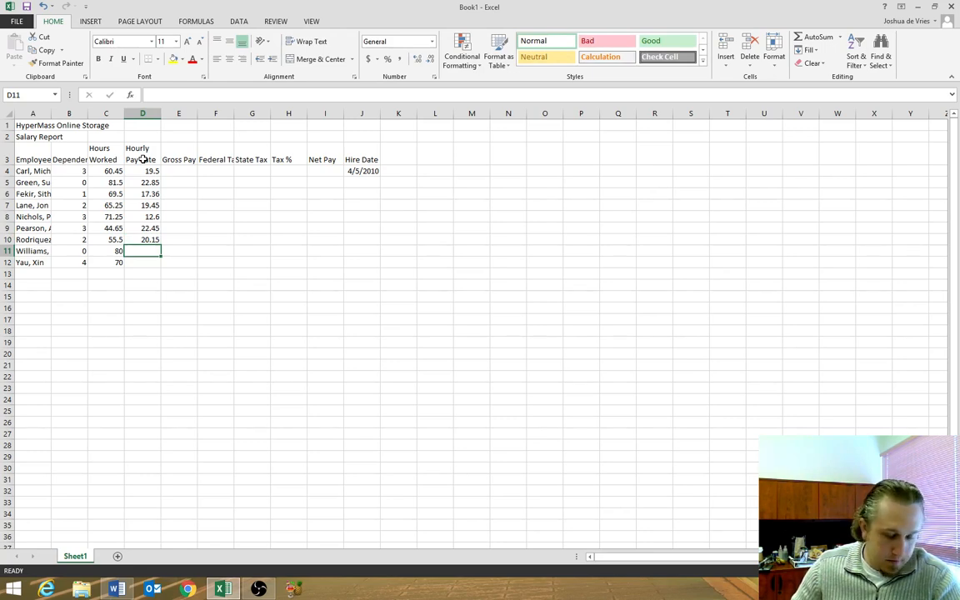
# Complete the hourly pay rate column with 20.85 in D11 and 18.75 in D12.
pyautogui.write('20.85')
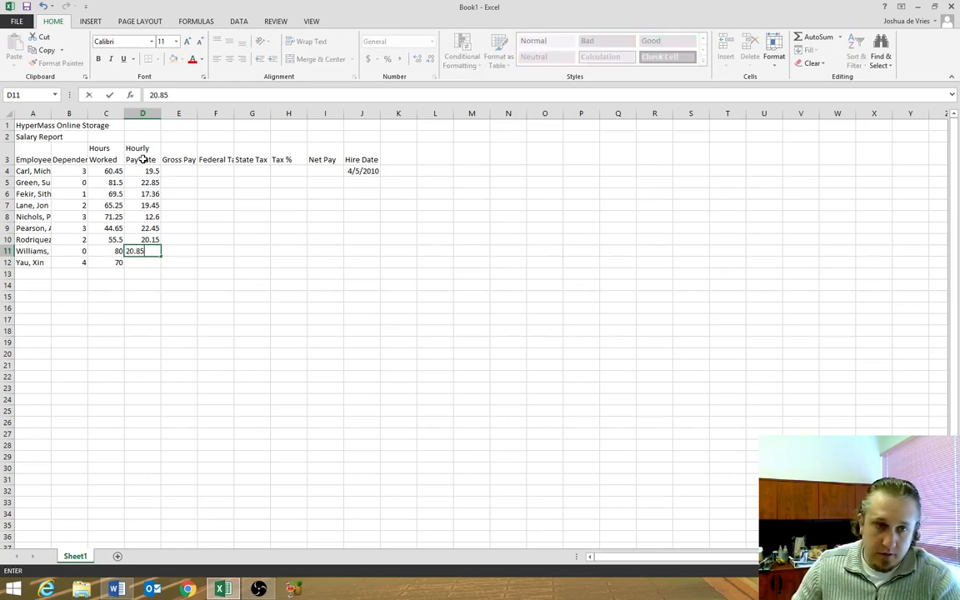
pyautogui.press('Return')
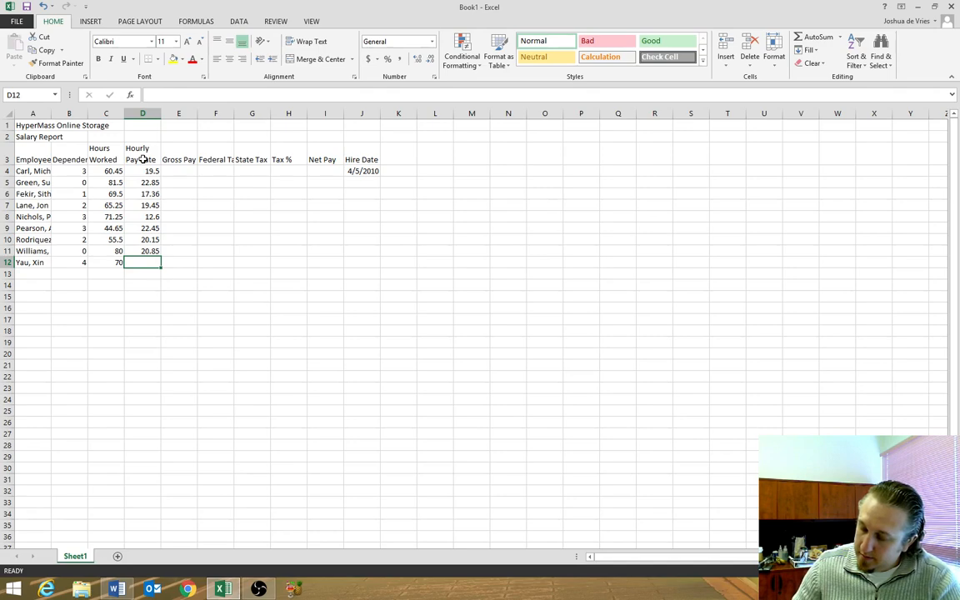
pyautogui.write('18.75')
pyautogui.press('Tab')
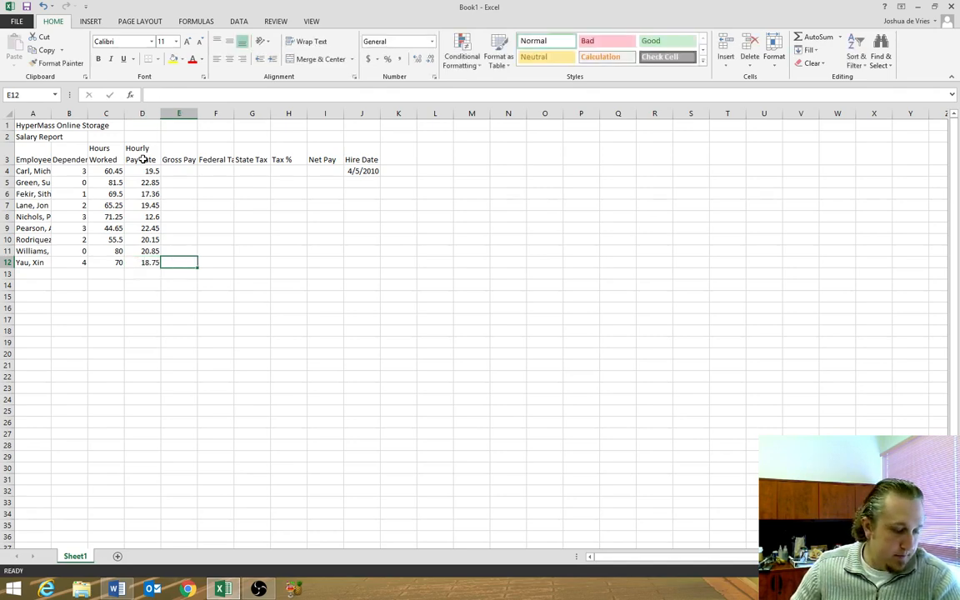
# Enter the second employee's hire date, 7/15/2011, in cell J5.
pyautogui.press('Right')
pyautogui.press('Right')
pyautogui.press('Right')
pyautogui.press('Right')
pyautogui.press('Right')
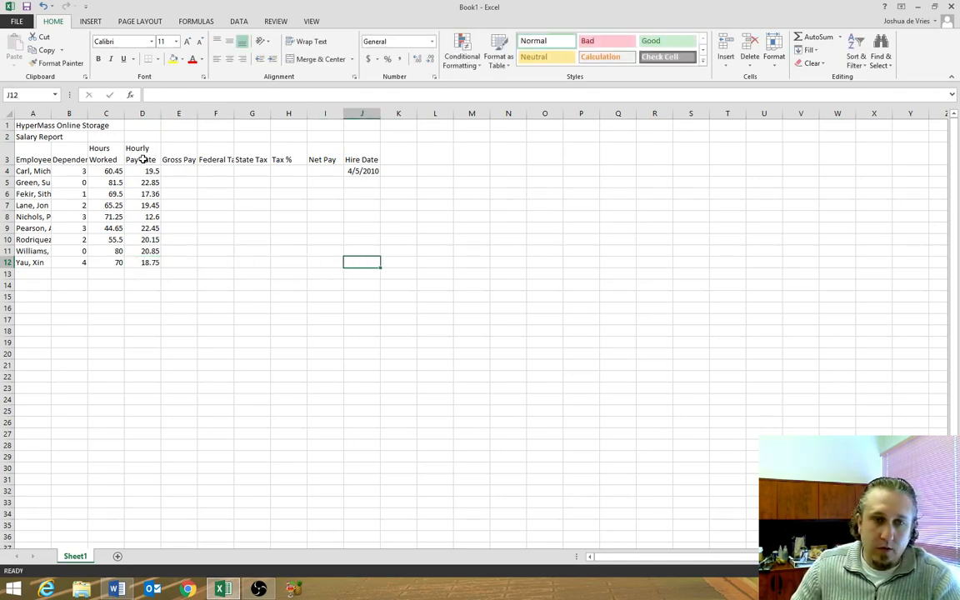
pyautogui.press('Up')
pyautogui.press('Up')
pyautogui.press('Up')
pyautogui.press('Up')
pyautogui.press('Up')
pyautogui.press('Up')
pyautogui.press('Up')
pyautogui.press('Up')
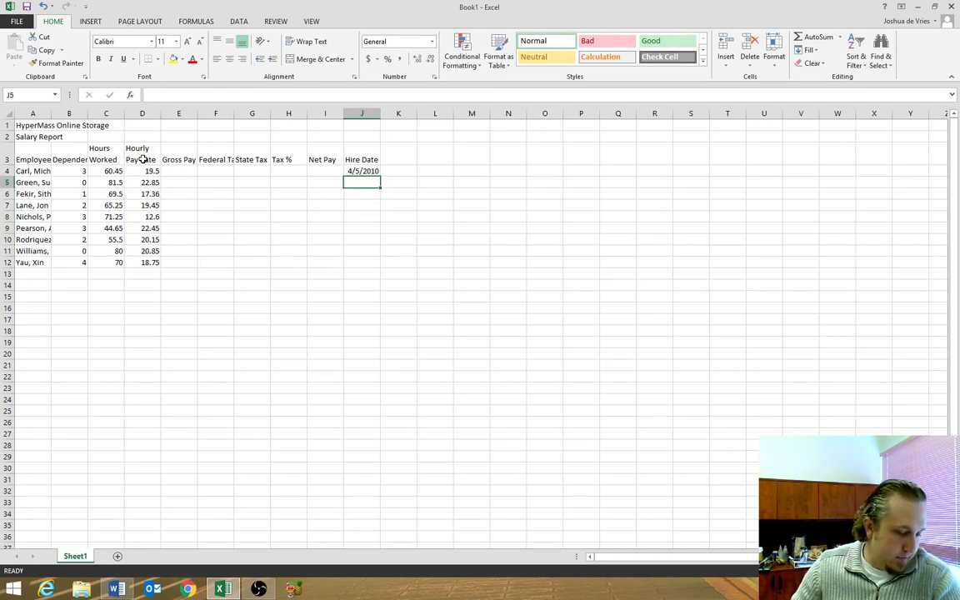
pyautogui.write('7/15/')
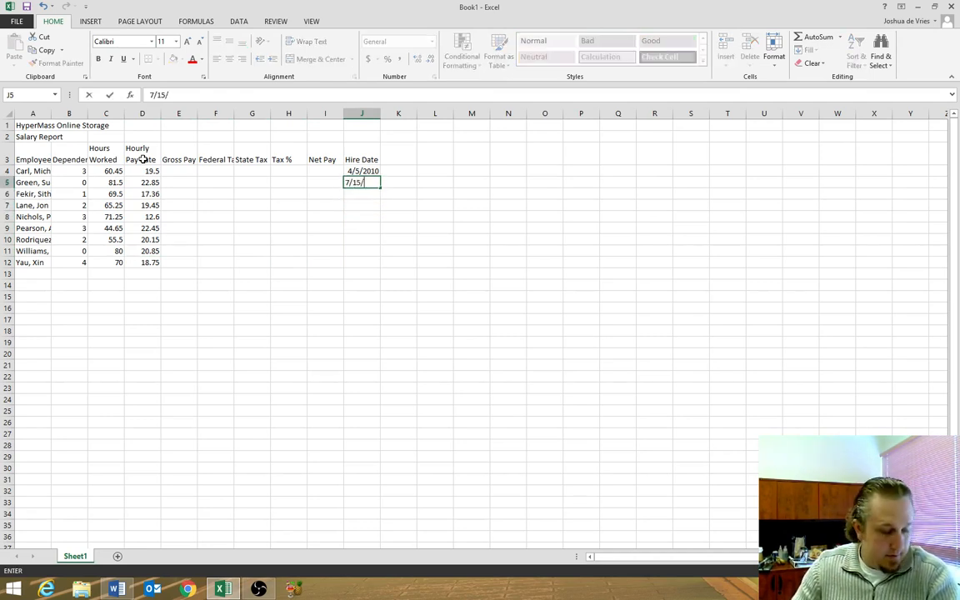
pyautogui.write('2011')
pyautogui.press('Return')
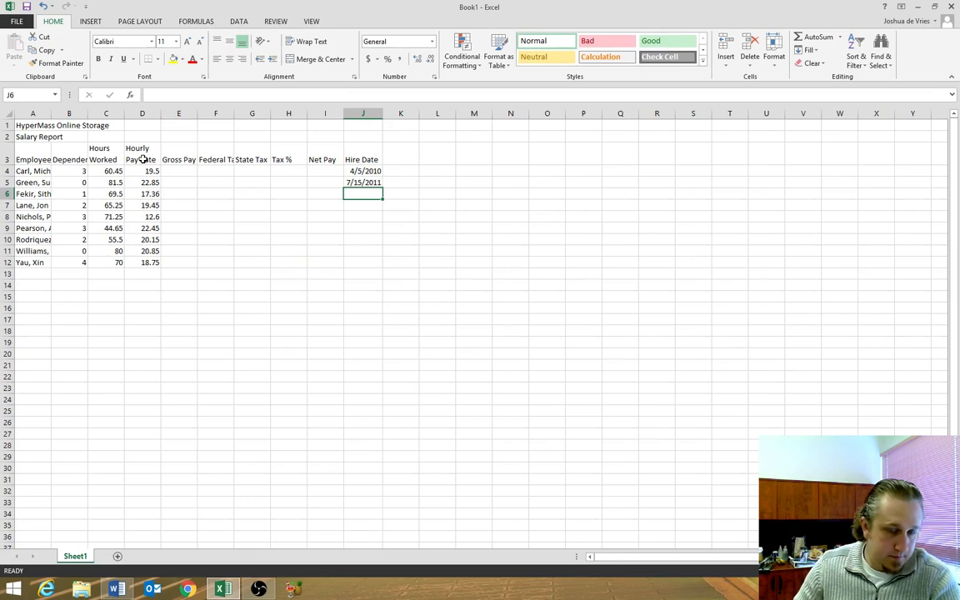
# Enter the hire dates 1/13/09 in J6 and 3/1/12 in J7.
pyautogui.write('1/1')
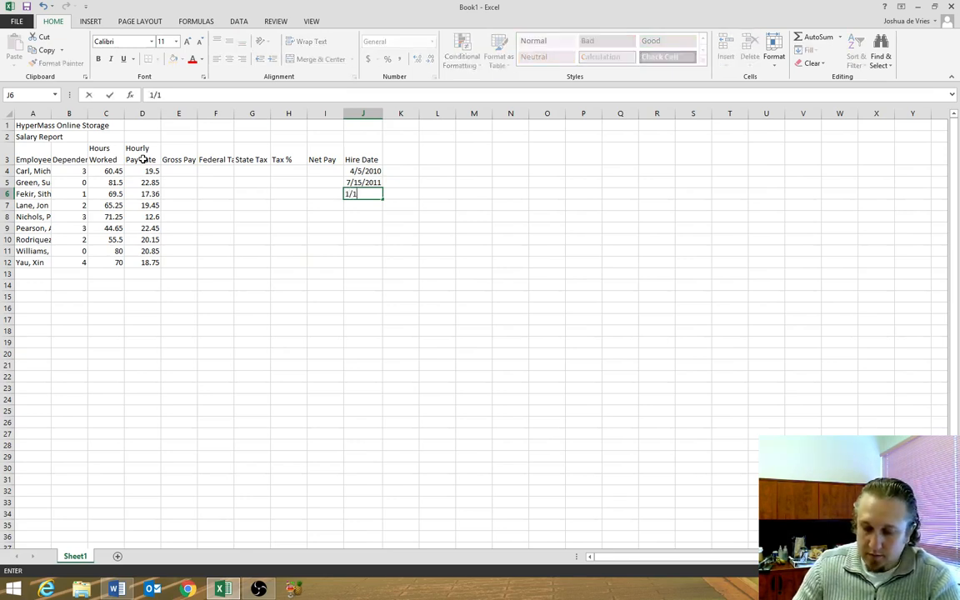
pyautogui.write('3/2009')
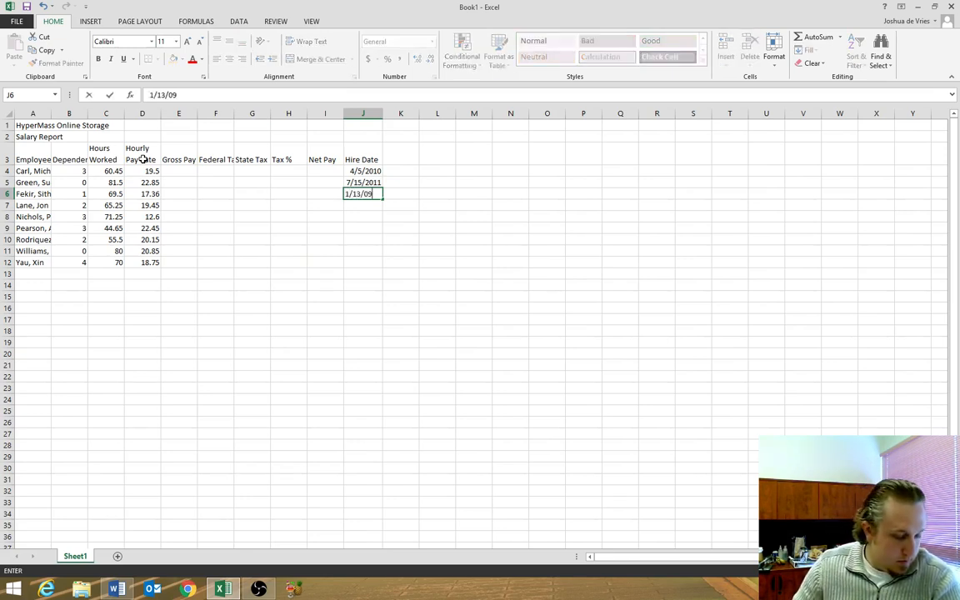
pyautogui.press('Return')
pyautogui.write('3/1/')
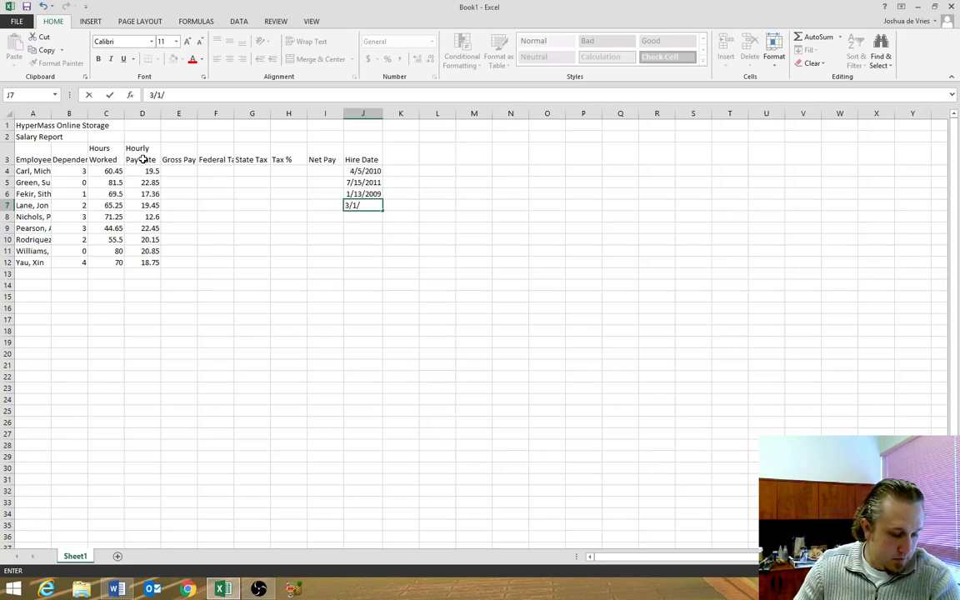
pyautogui.write('12')
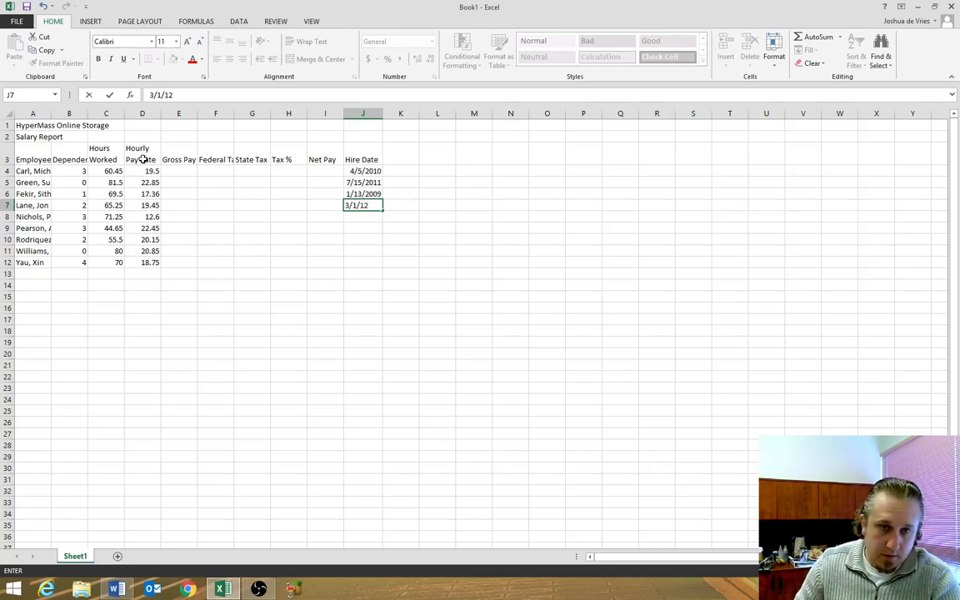
pyautogui.press('Return')
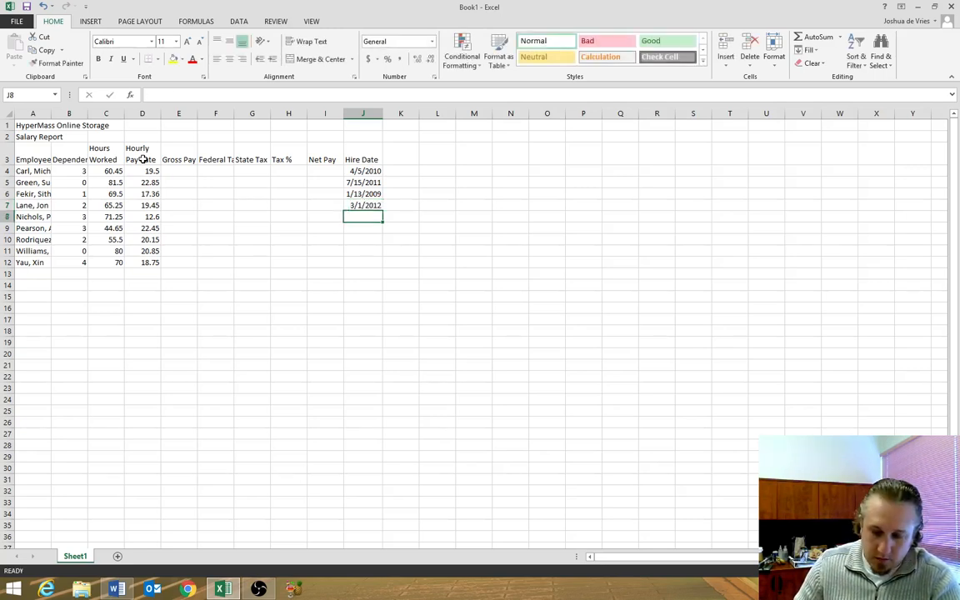
# Fill in the hire dates 4/15/2011 in J8 and 10/31/08 in J9.
pyautogui.write('4/15')
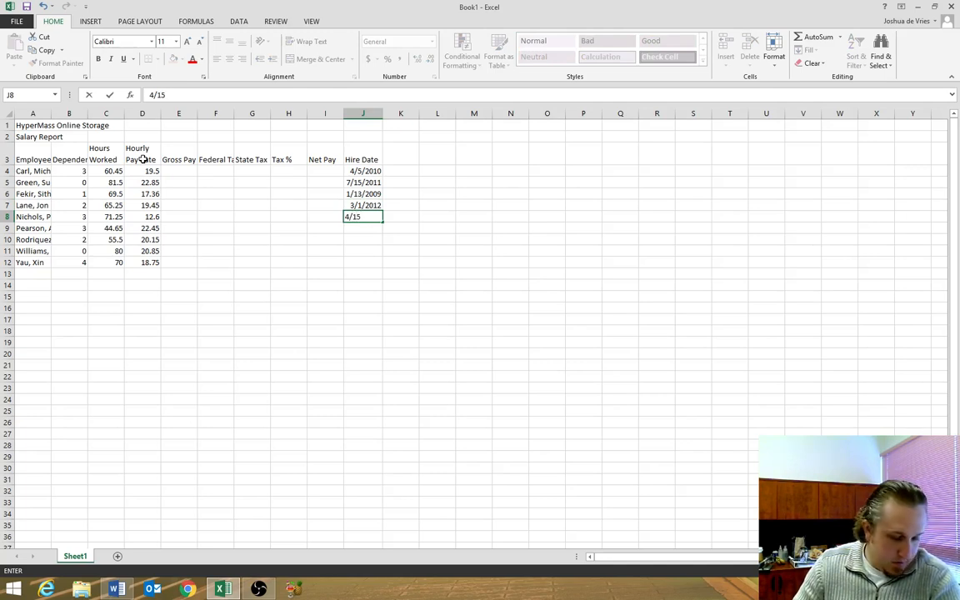
pyautogui.write('/2011')
pyautogui.press('Return')
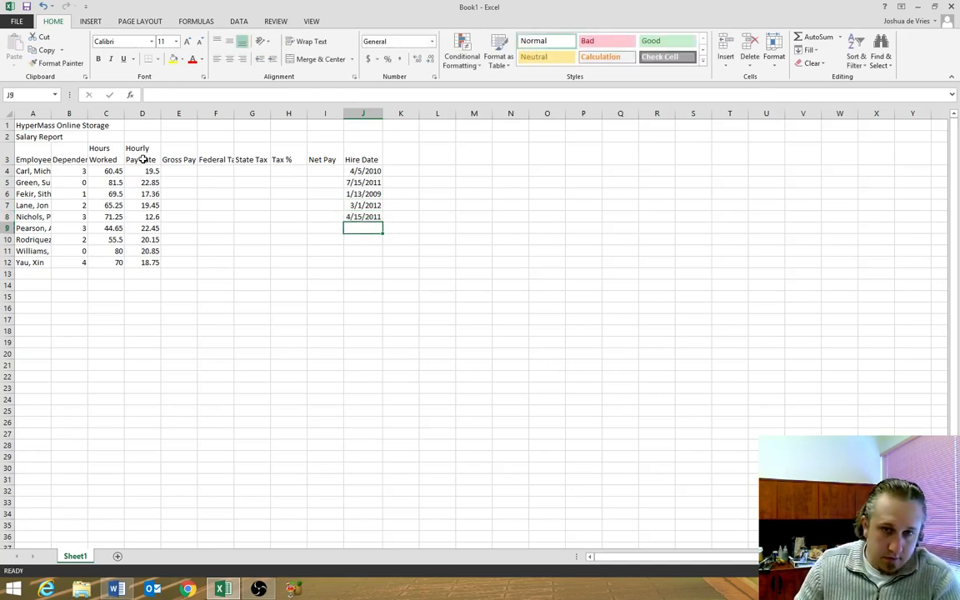
pyautogui.press('Up')
pyautogui.press('Down')
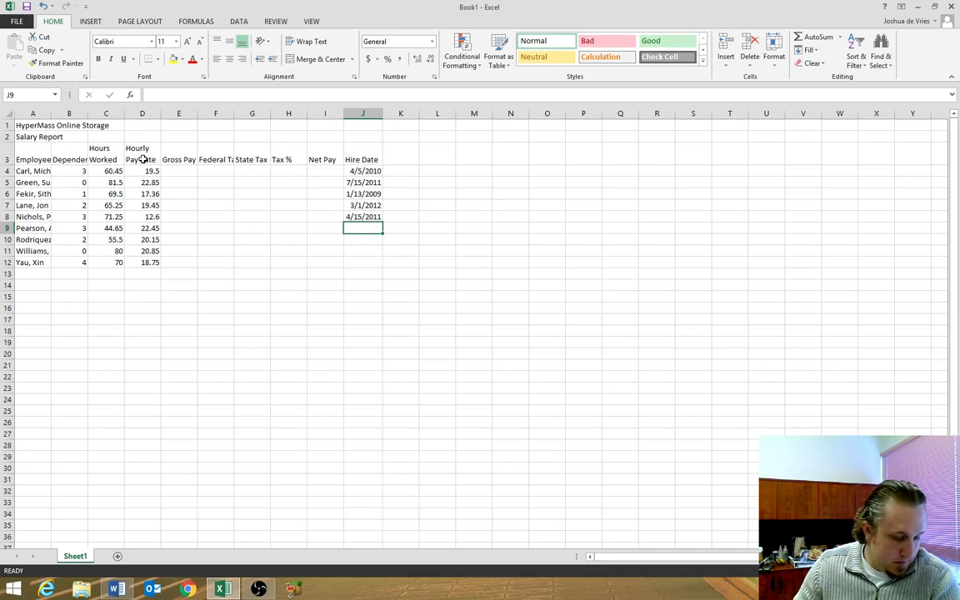
pyautogui.write('10/31')
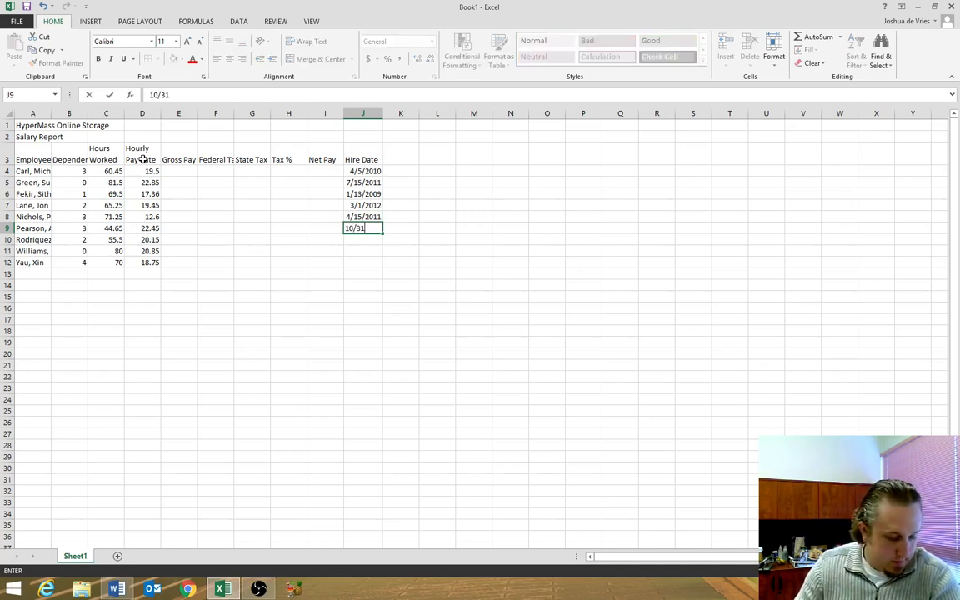
pyautogui.write('/2008')
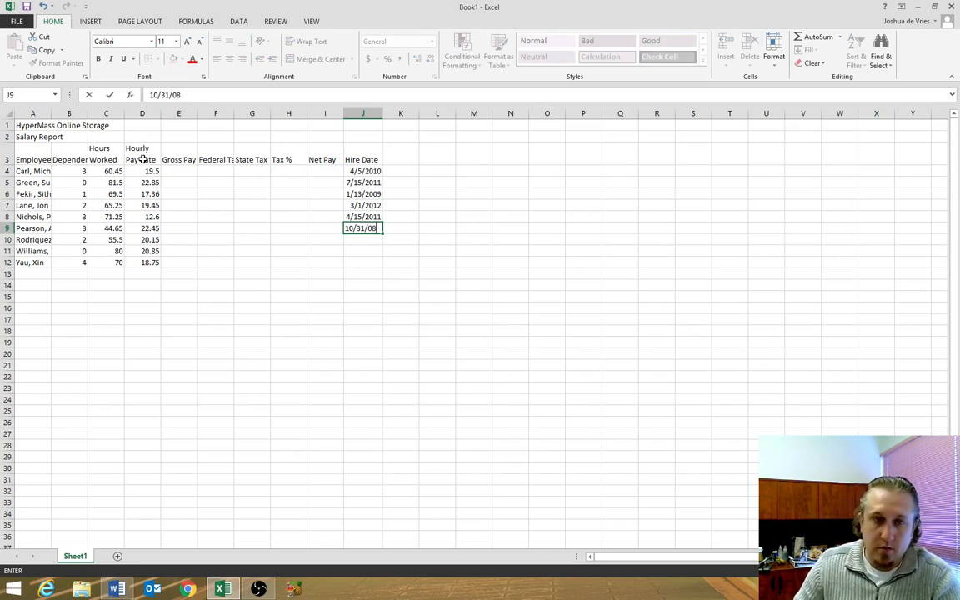
pyautogui.press('Return')
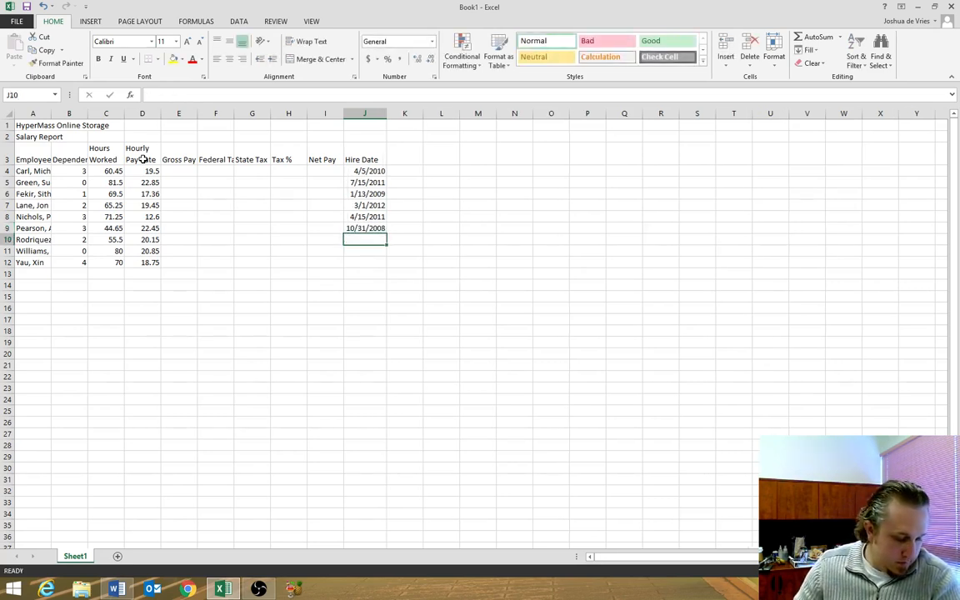
# Complete the Hire Date column with 7/15/09, 5/14/09 and 6/17/02 in cells J10 through J12.
pyautogui.write('7/')
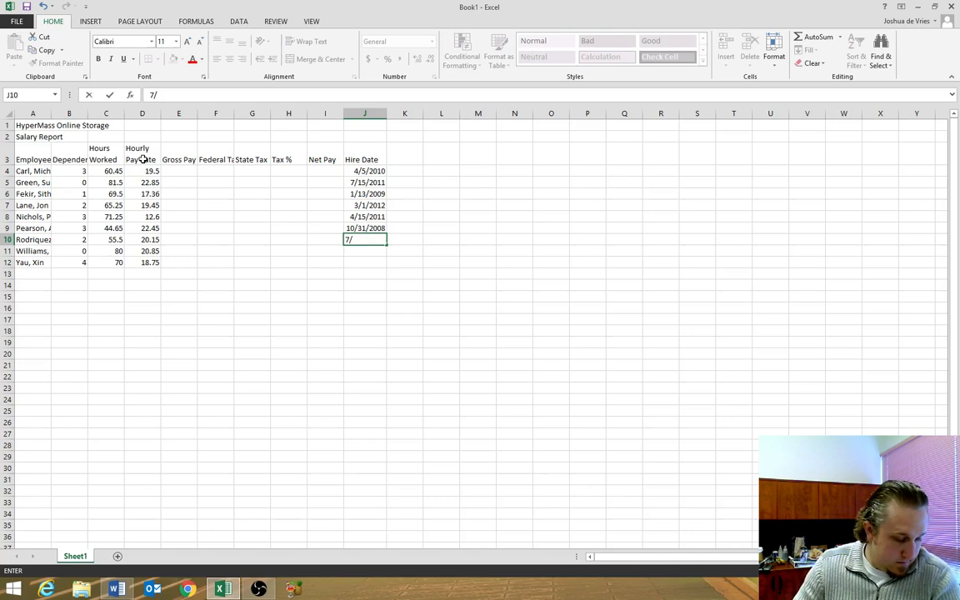
pyautogui.write('15/09')
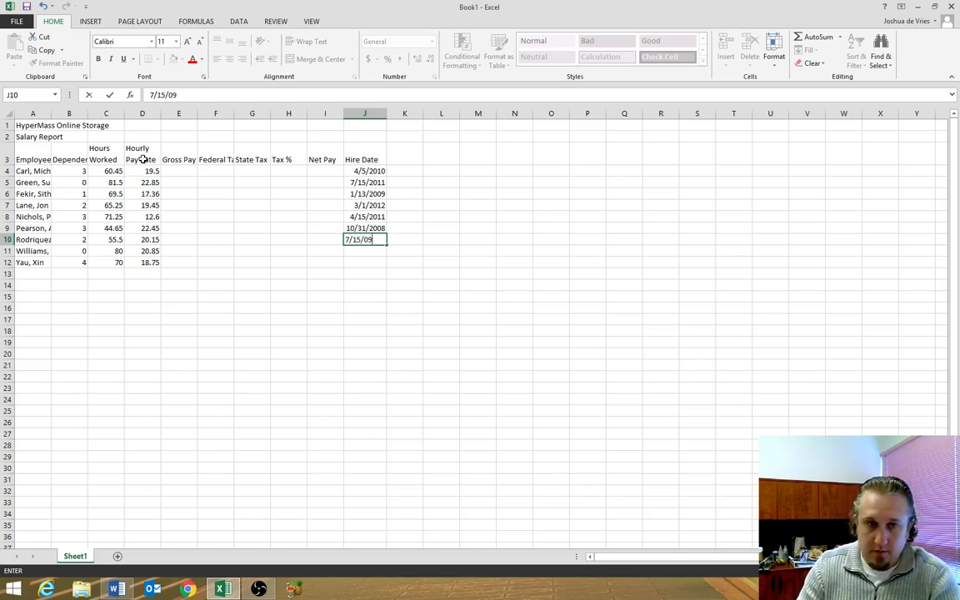
pyautogui.hotkey('ctrl', 'Return')
pyautogui.press('Return')
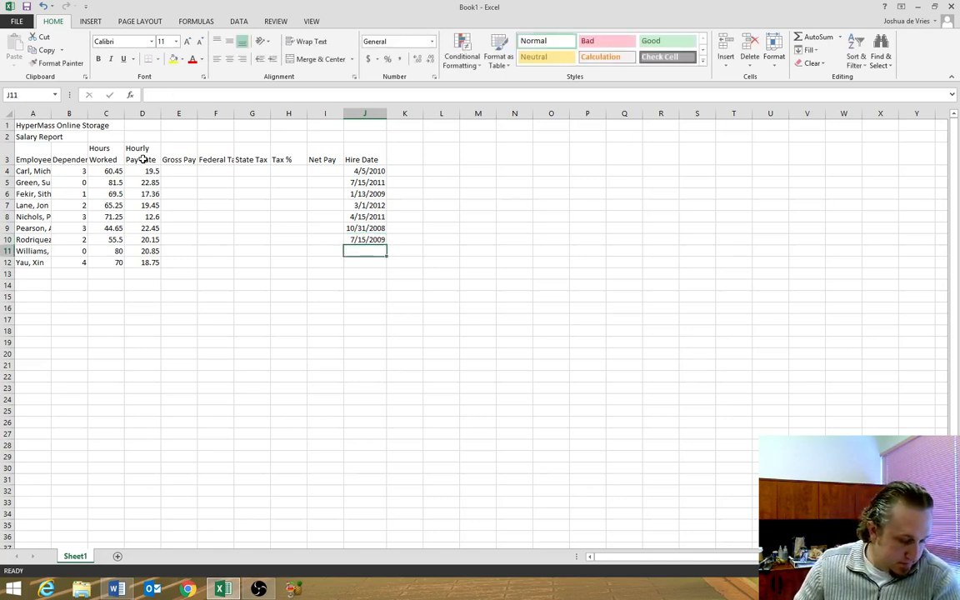
pyautogui.write('5/')
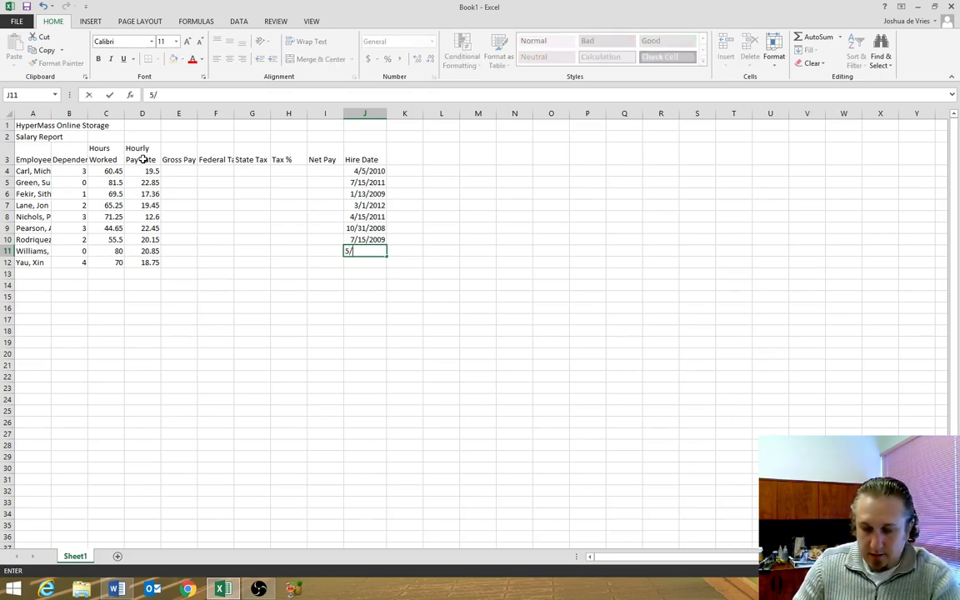
pyautogui.write('14/2009')
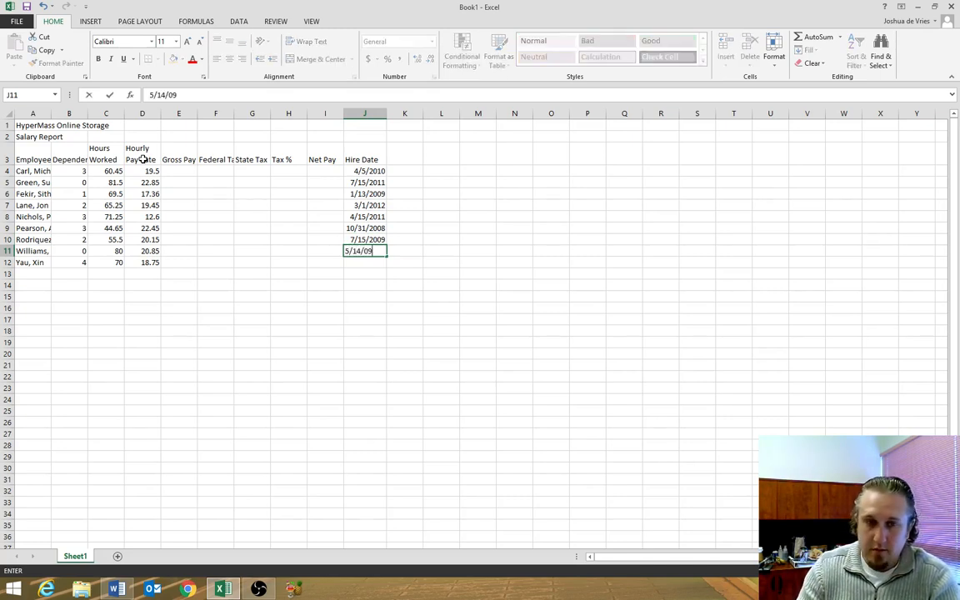
pyautogui.press('Return')
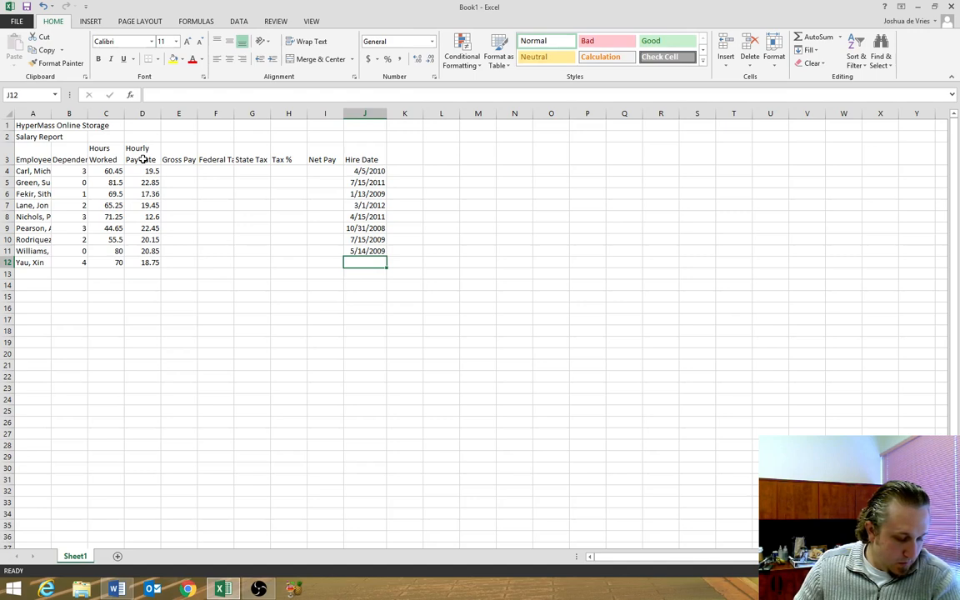
pyautogui.write('6/')
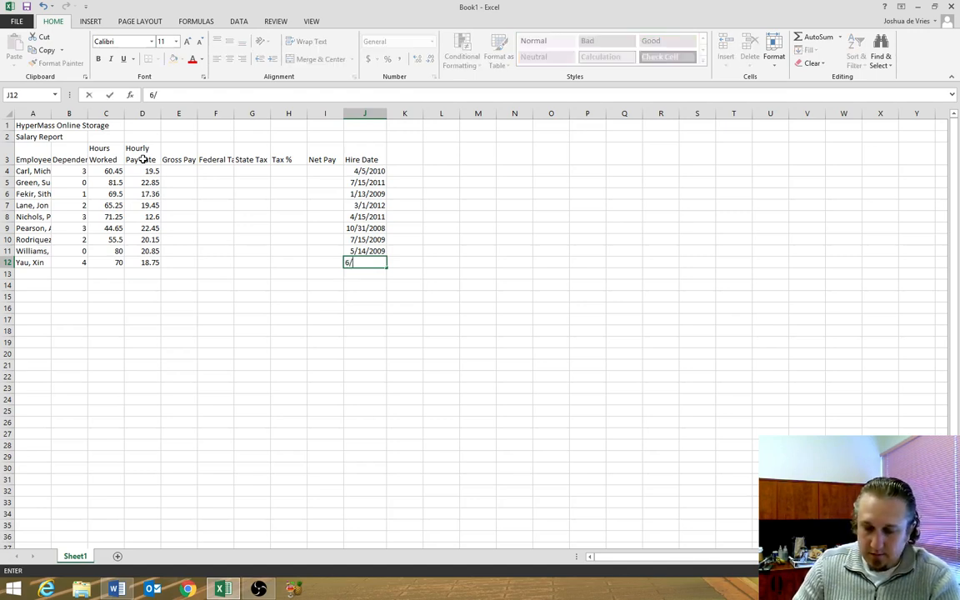
pyautogui.write('17/02')
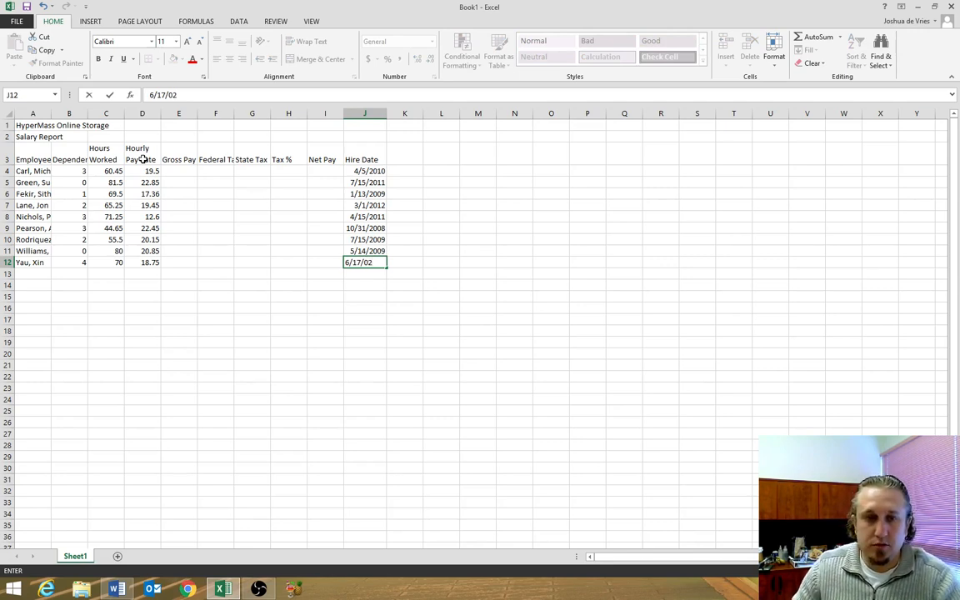
pyautogui.press('Return')
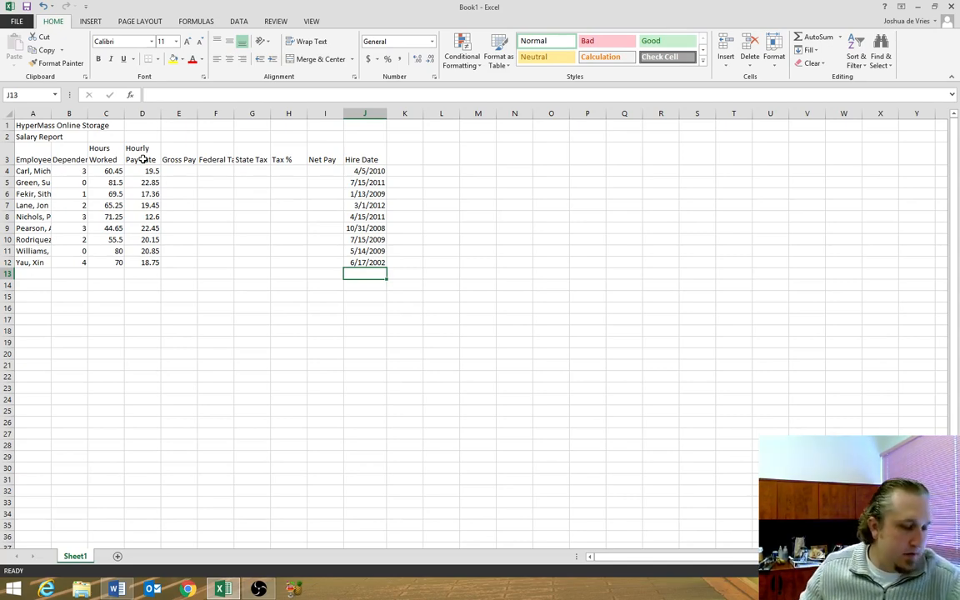
# Add the row label Totals in cell A13, directly below the last employee.
pyautogui.click(31, 274)
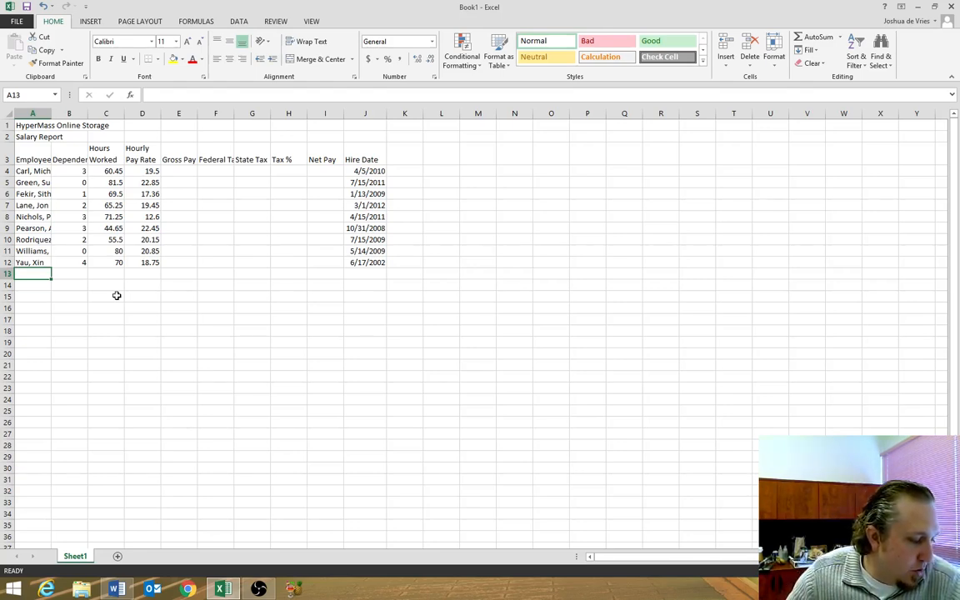
pyautogui.write('Totals')
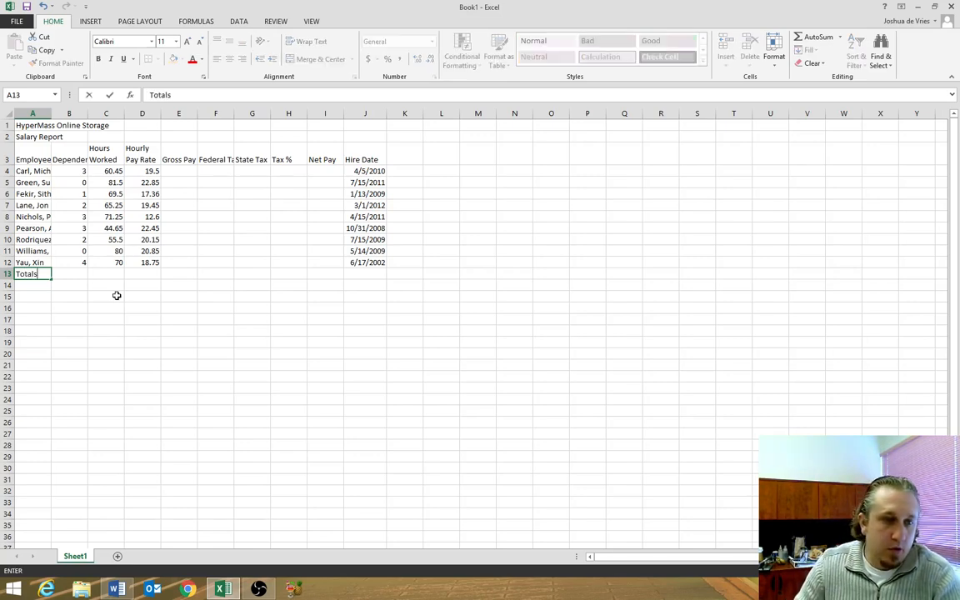
pyautogui.press('Return')
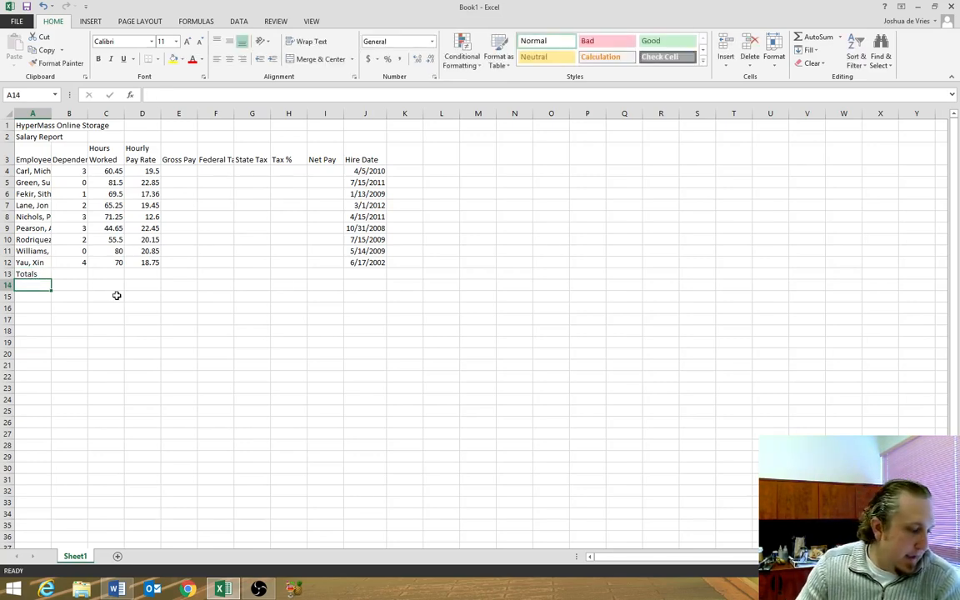
# Add the row labels Highest, Lowest and Average in cells A14 through A16, beneath Totals.
pyautogui.write('Highest')
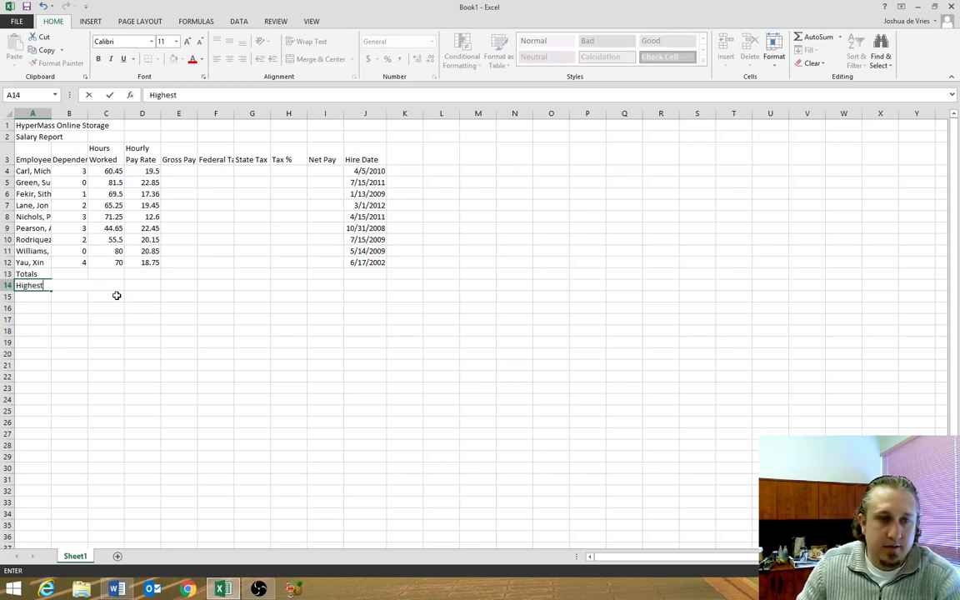
pyautogui.press('Return')
pyautogui.write('Lowest')
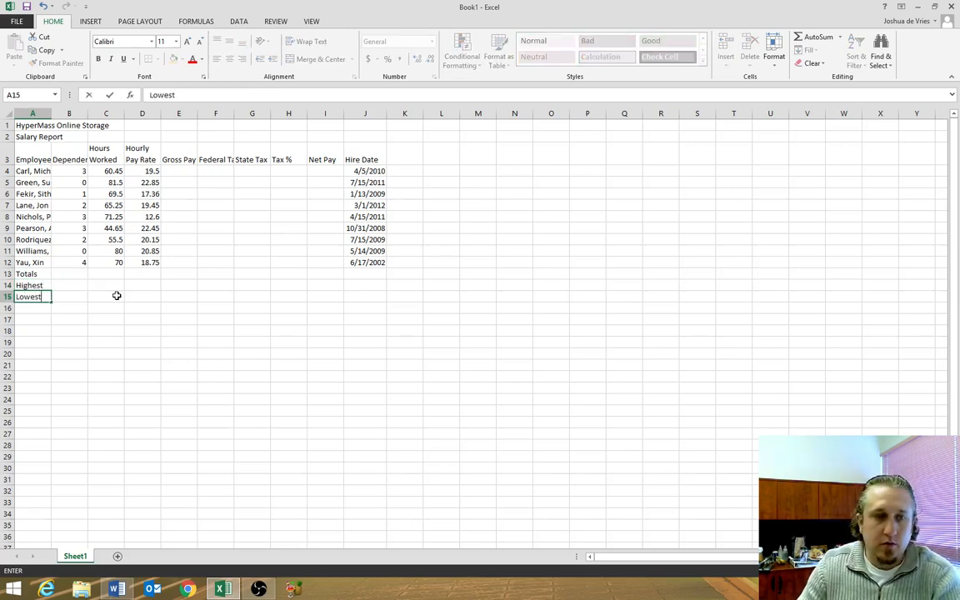
pyautogui.press('Return')
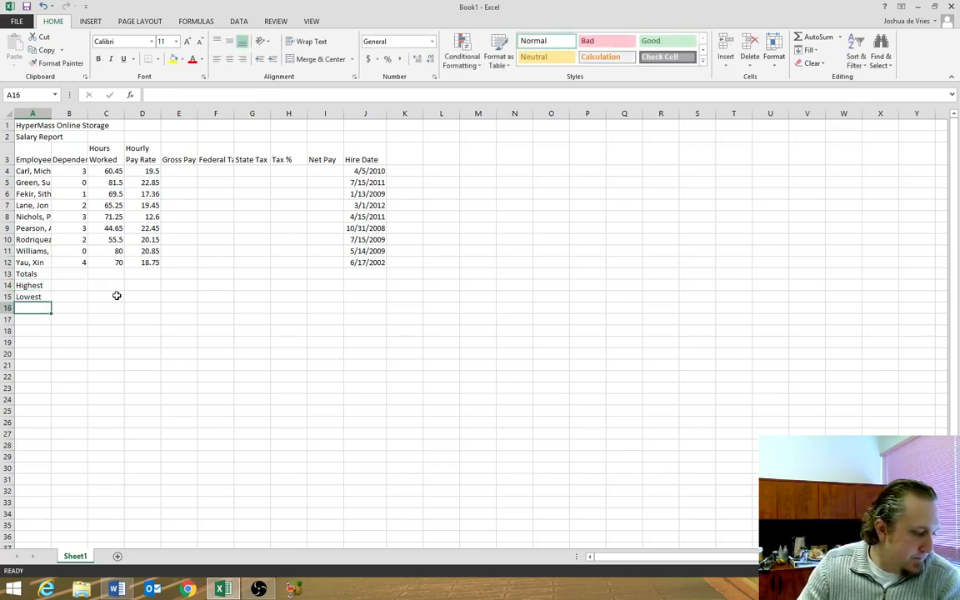
pyautogui.write('Average')
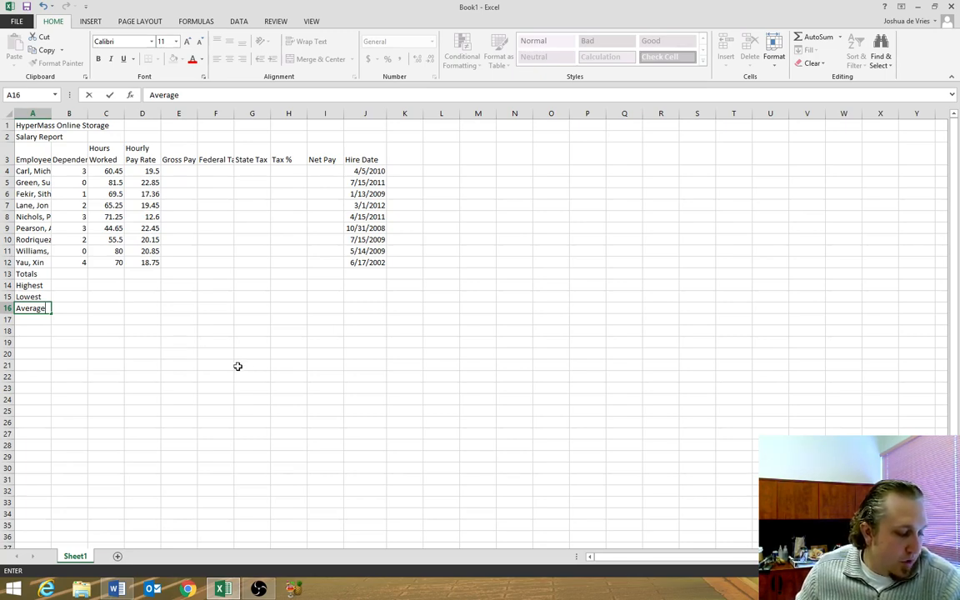
# Rename the worksheet Sheet1 as Salary Report.
pyautogui.click(75, 555)
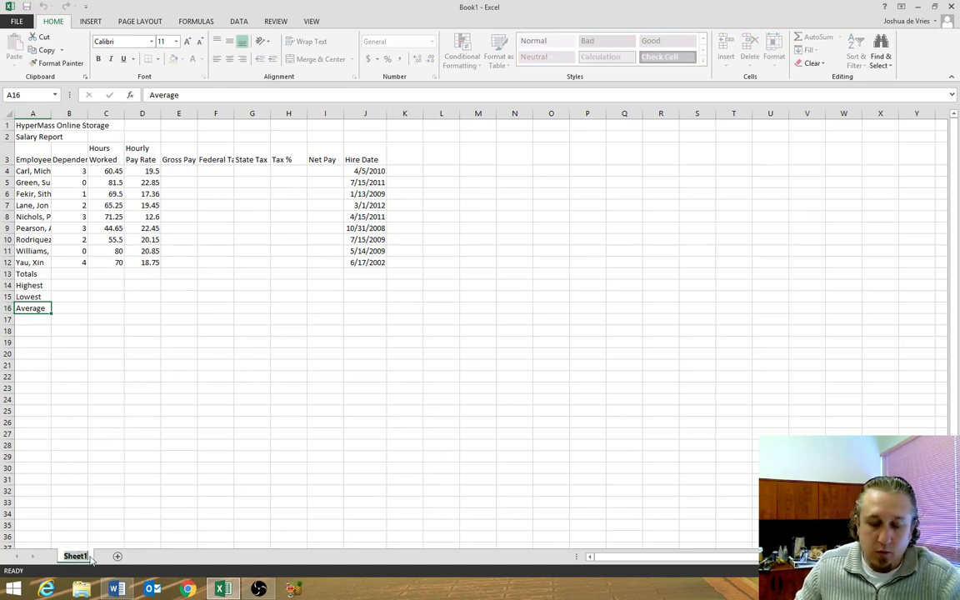
pyautogui.doubleClick(75, 556)
pyautogui.write('Salary Report')
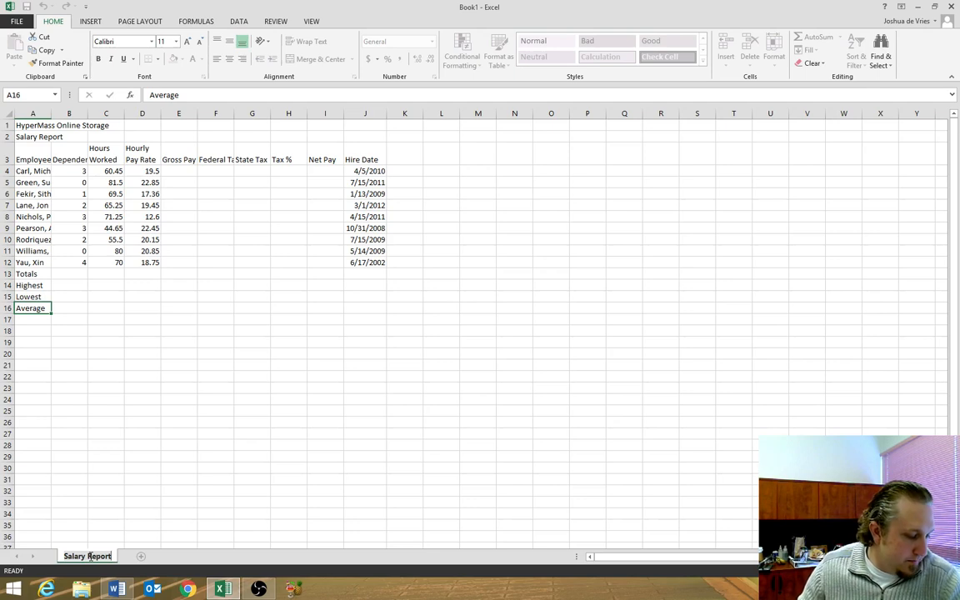
pyautogui.press('Return')
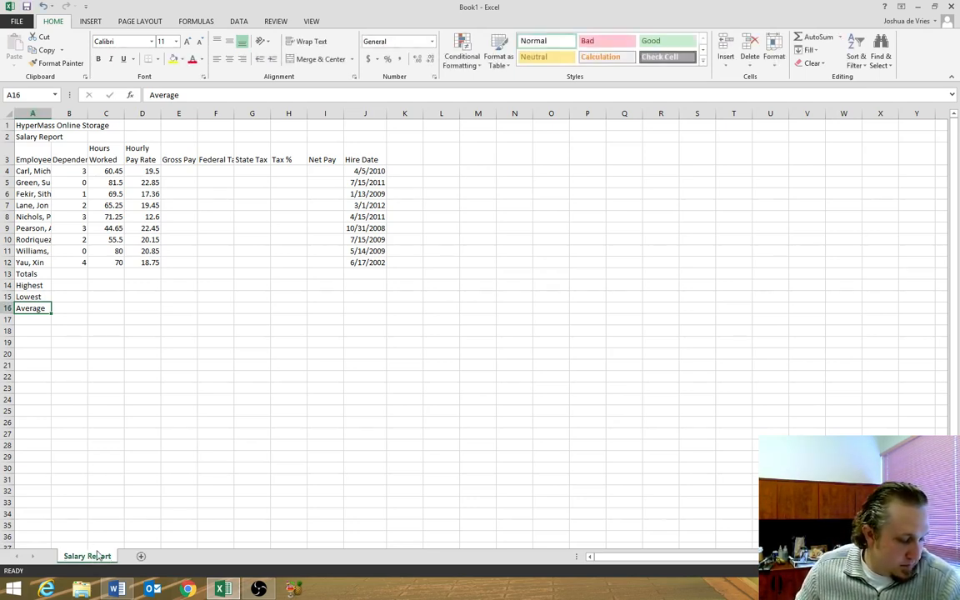
# Color the Salary Report sheet tab with a dark green shade from the theme colors.
pyautogui.rightClick(90, 555)
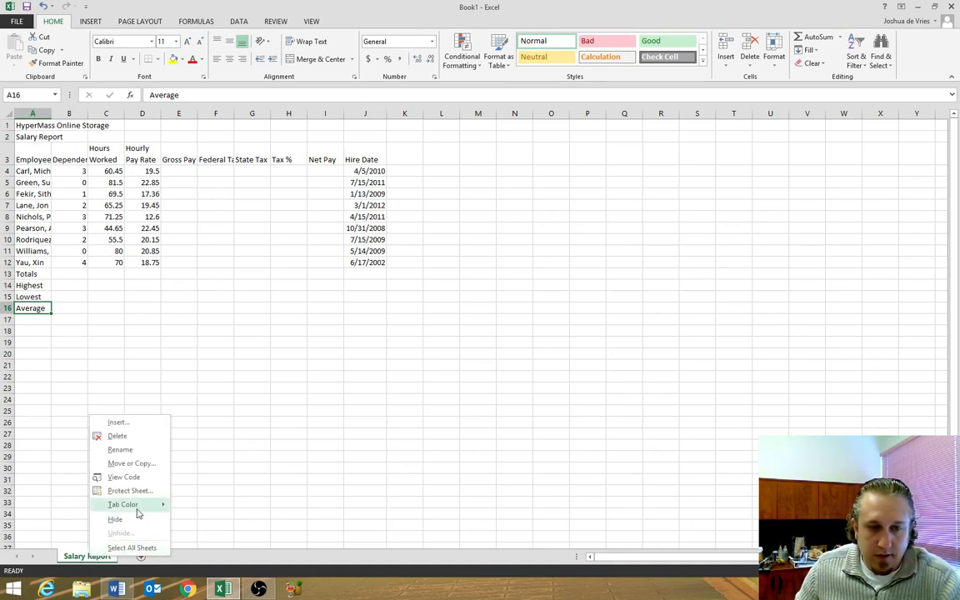
pyautogui.moveTo(138, 512)
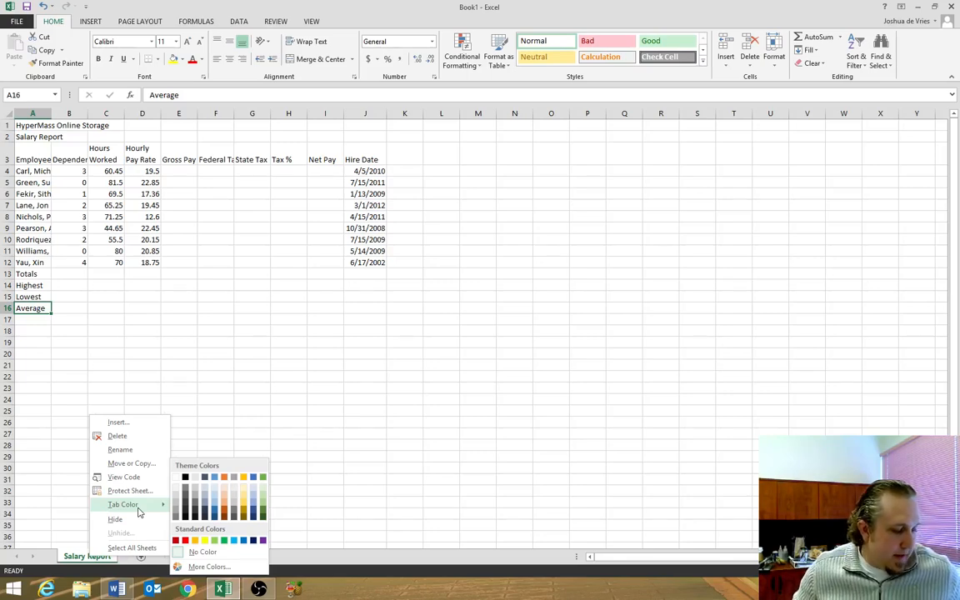
pyautogui.click(263, 513)
pyautogui.click(93, 523)
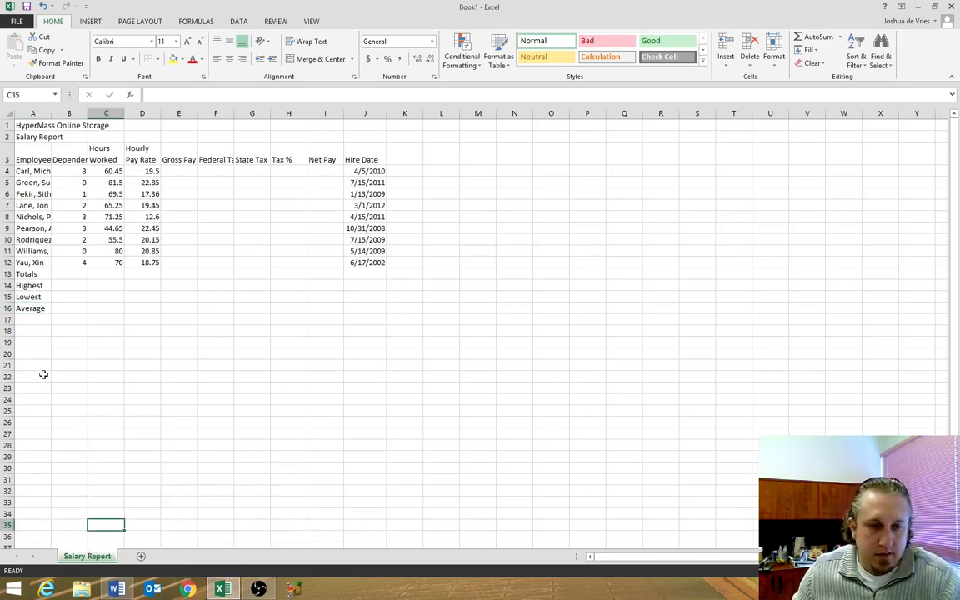
pyautogui.click(38, 319)
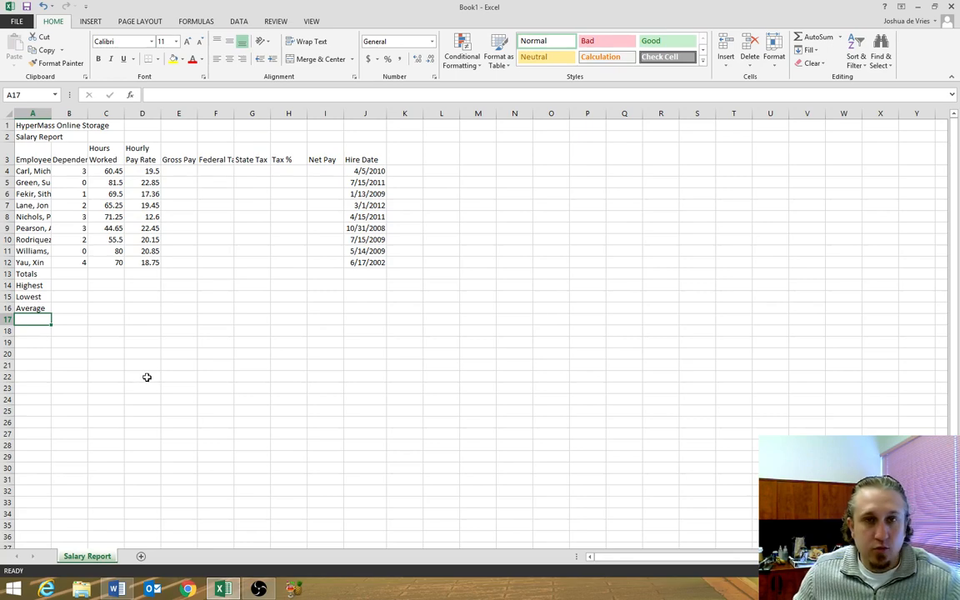
# Start saving the workbook under a new name and open INFO PRO 10 > INF 1060 Spreadsheet 1 > Demonstration Activity on the COURSES (K:) drive.
pyautogui.click(16, 20)
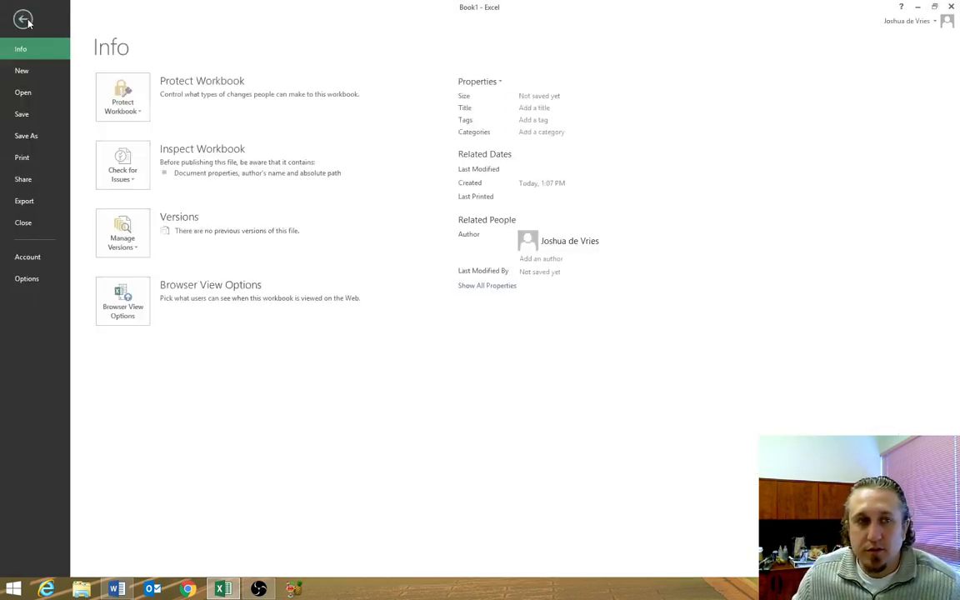
pyautogui.click(32, 136)
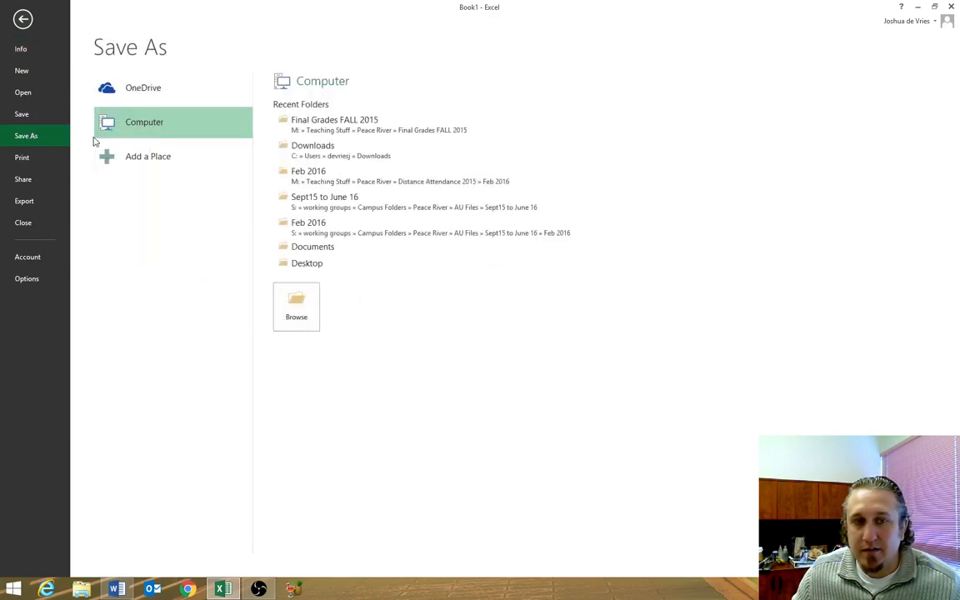
pyautogui.click(310, 317)
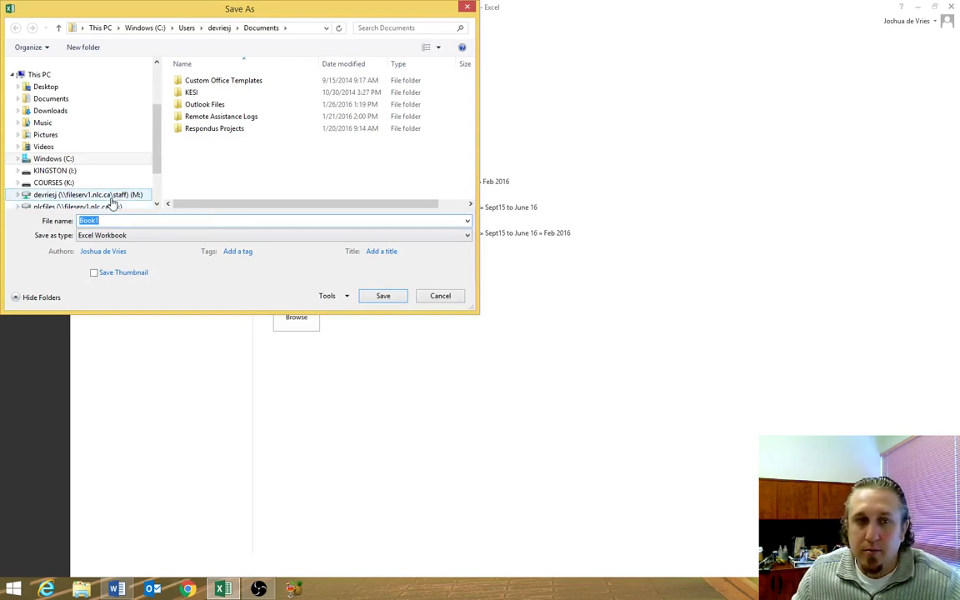
pyautogui.click(50, 183)
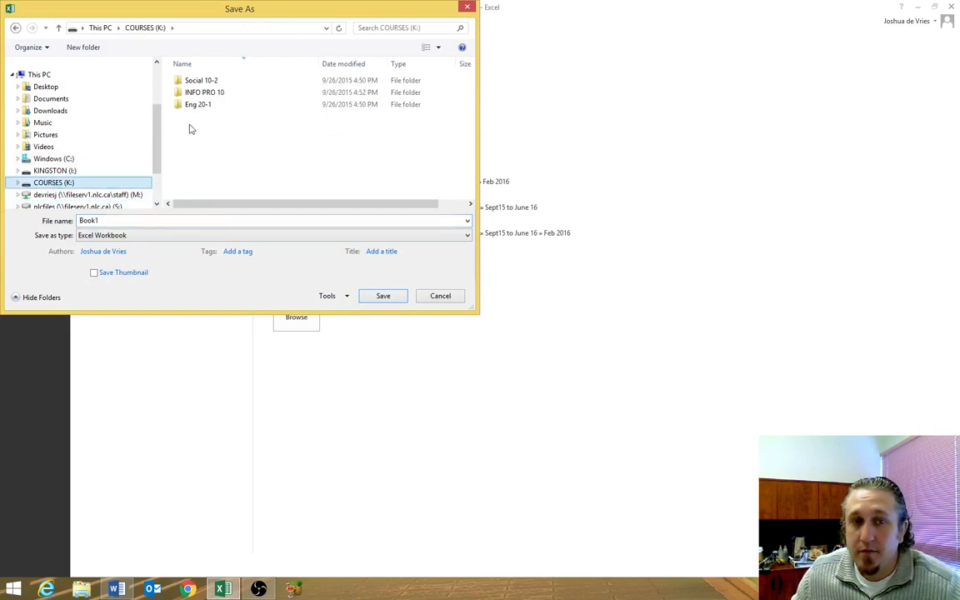
pyautogui.click(200, 98)
pyautogui.doubleClick(200, 95)
pyautogui.doubleClick(202, 104)
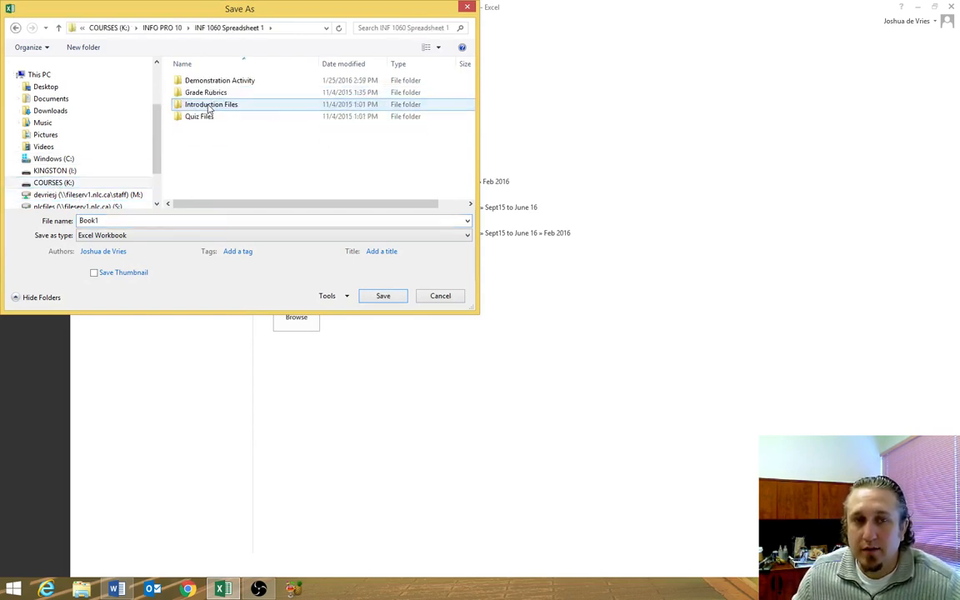
pyautogui.doubleClick(222, 83)
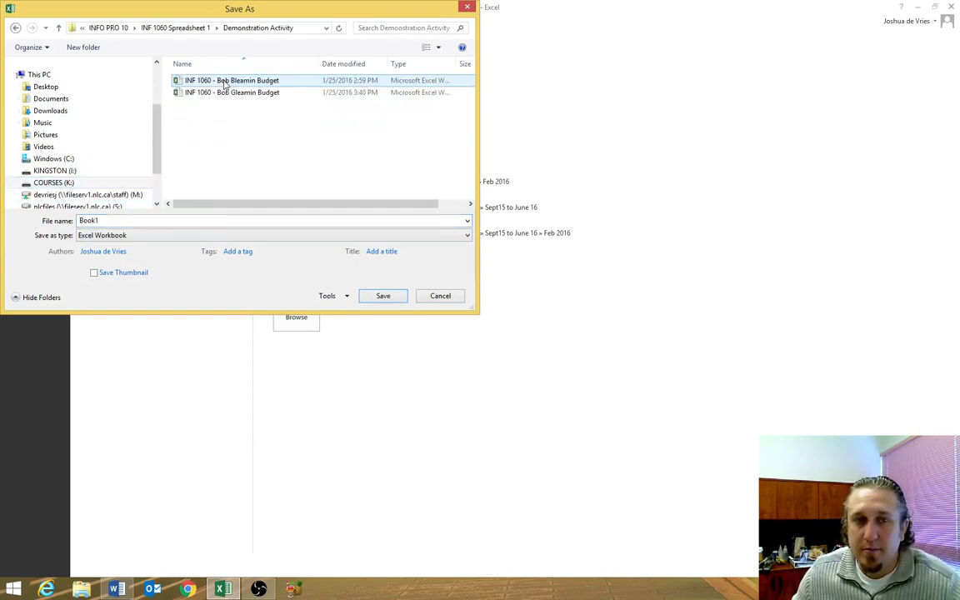
# Name the workbook INF 1060 - HyperMass Online Storage and save it in the Demonstration Activity folder.
pyautogui.click(162, 221)
pyautogui.write('INF ')
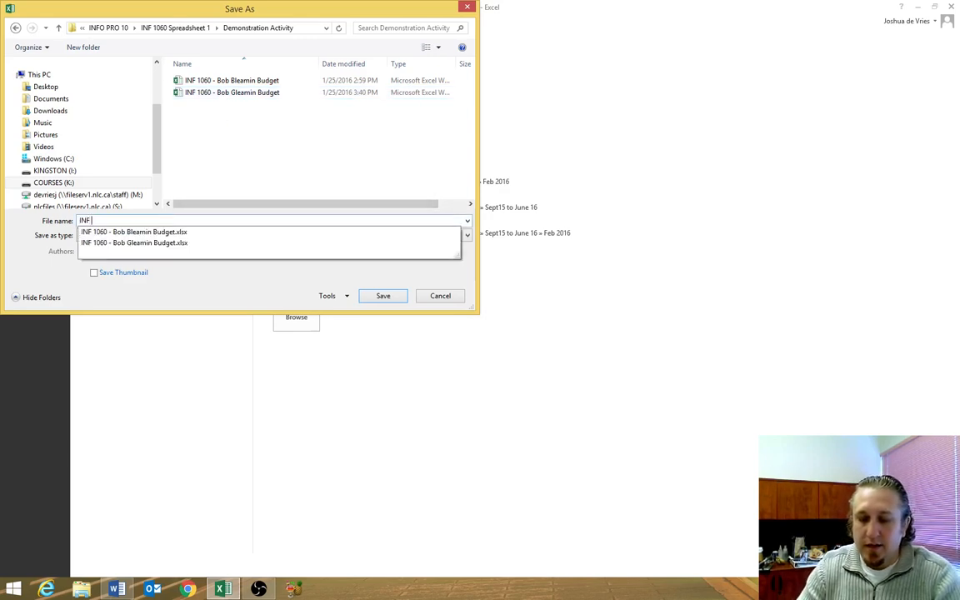
pyautogui.write('1060 - Hype')
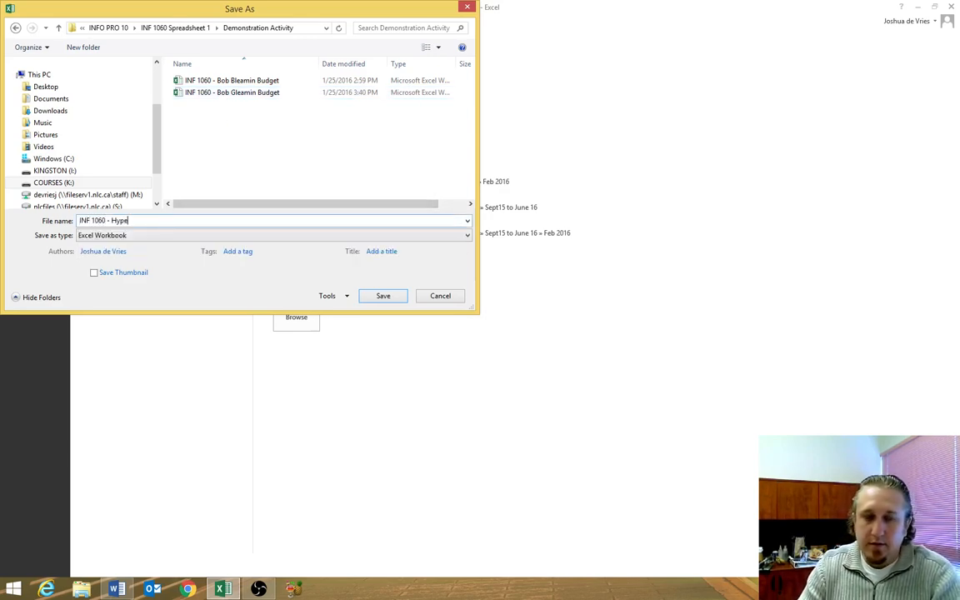
pyautogui.write('r Mass Storage')
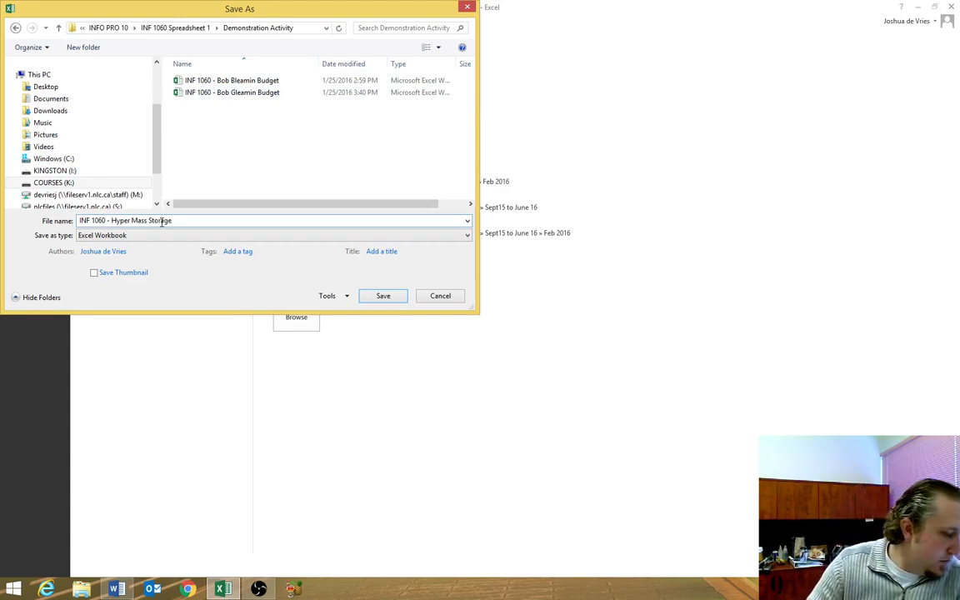
pyautogui.press('BackSpace')
pyautogui.press('BackSpace')
pyautogui.press('BackSpace')
pyautogui.press('BackSpace')
pyautogui.press('BackSpace')
pyautogui.press('BackSpace')
pyautogui.press('BackSpace')
pyautogui.press('BackSpace')
pyautogui.press('BackSpace')
pyautogui.press('BackSpace')
pyautogui.press('BackSpace')
pyautogui.press('BackSpace')
pyautogui.press('BackSpace')
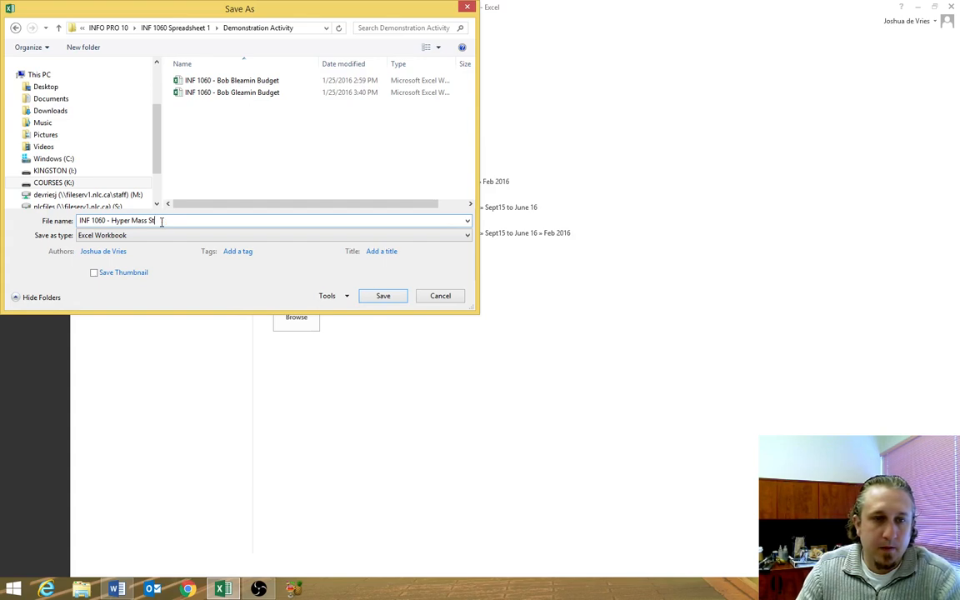
pyautogui.write('Mass Online Stor')
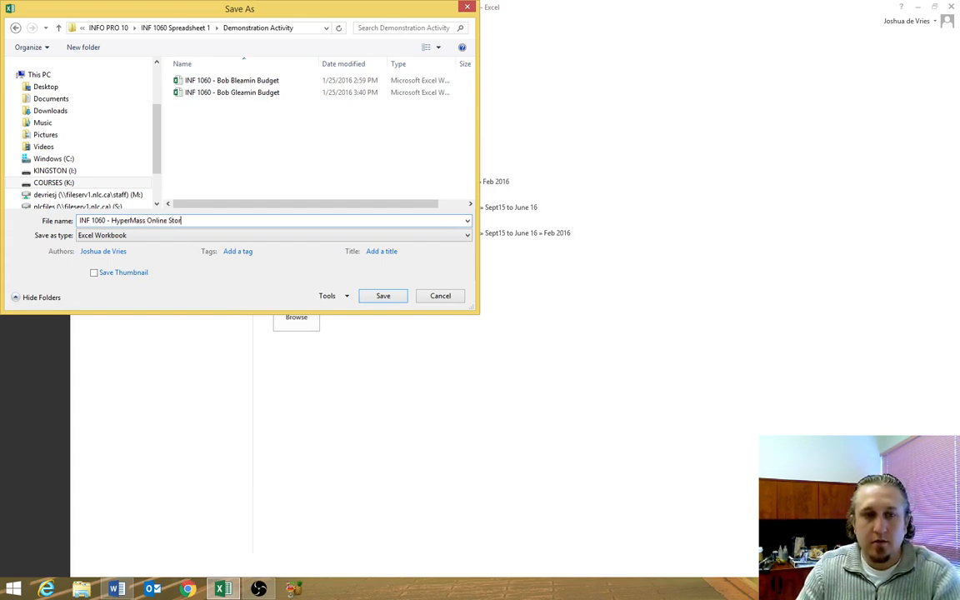
pyautogui.write('age')
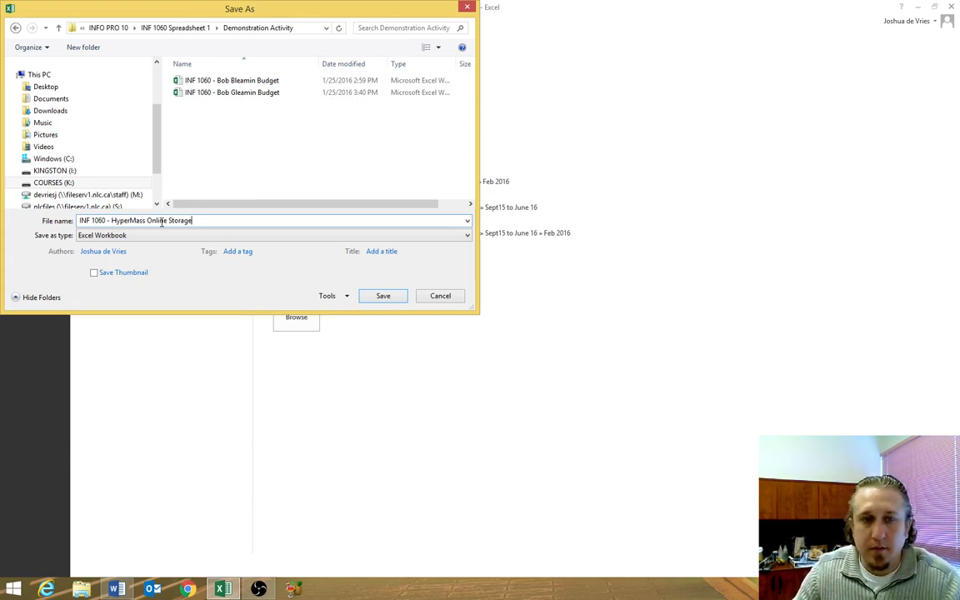
pyautogui.press('Return')
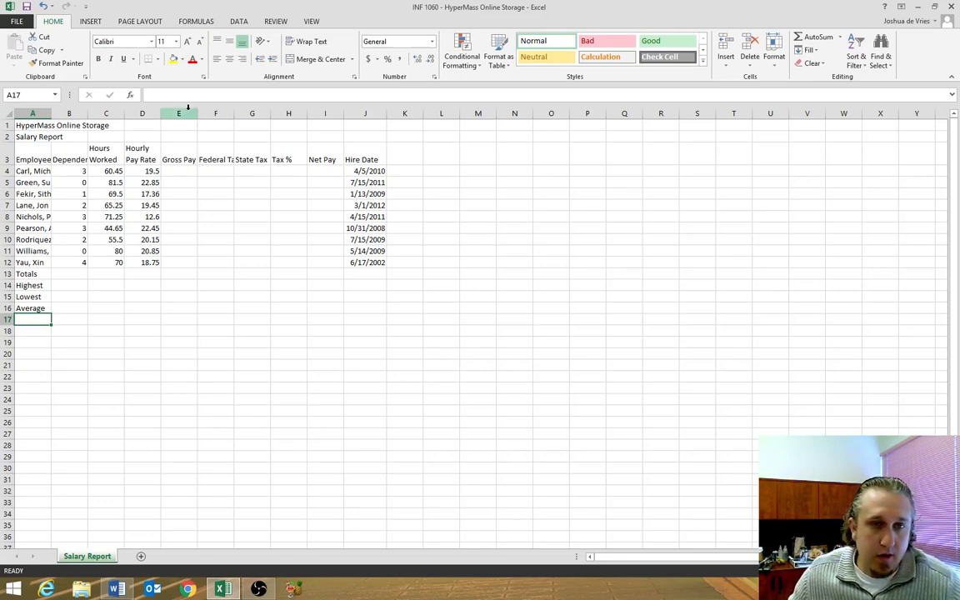
pyautogui.click(177, 158)
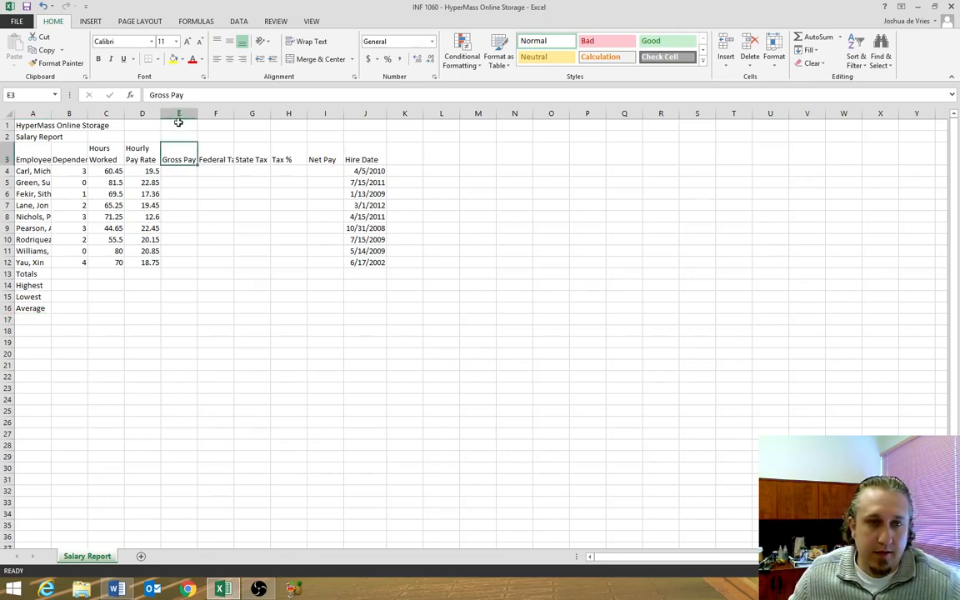
pyautogui.moveTo(180, 121); pyautogui.dragTo(177, 257)
pyautogui.moveTo(177, 170); pyautogui.dragTo(169, 259)
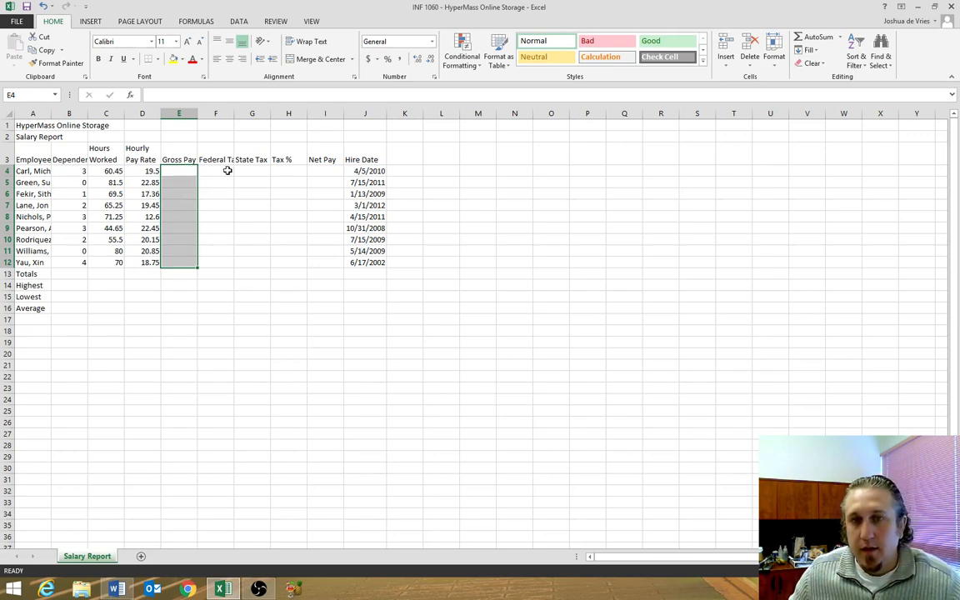
pyautogui.moveTo(225, 170); pyautogui.dragTo(221, 260)
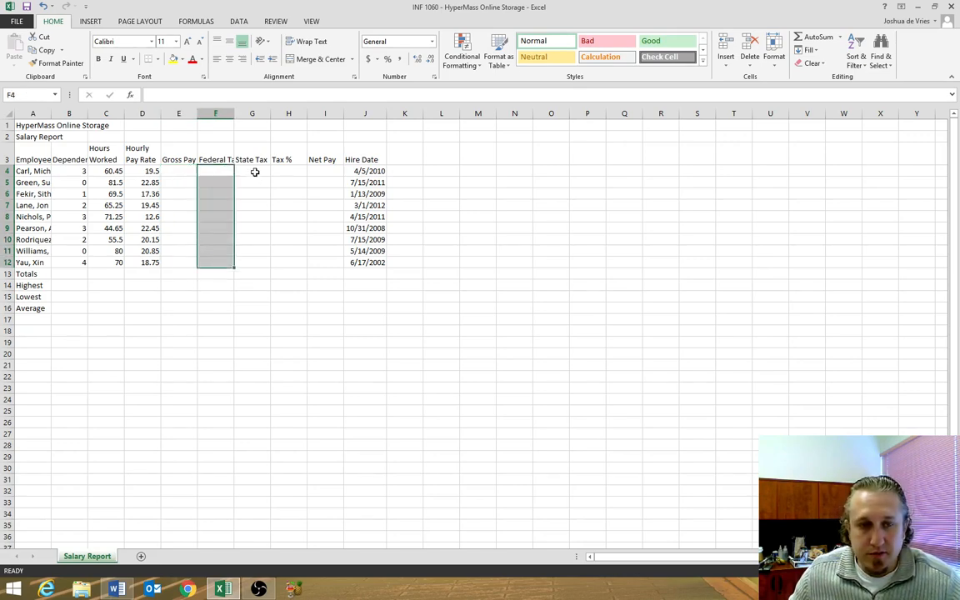
pyautogui.moveTo(255, 172); pyautogui.dragTo(252, 264)
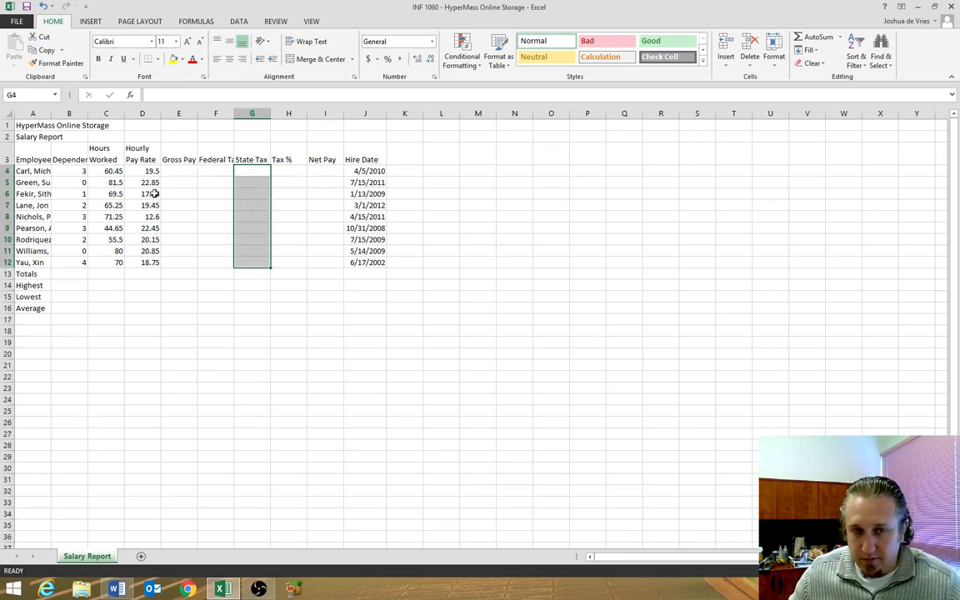
# Calculate the first employee's gross pay in E4 with the formula =c4*d4, multiplying hours worked by hourly pay rate.
pyautogui.click(173, 170)
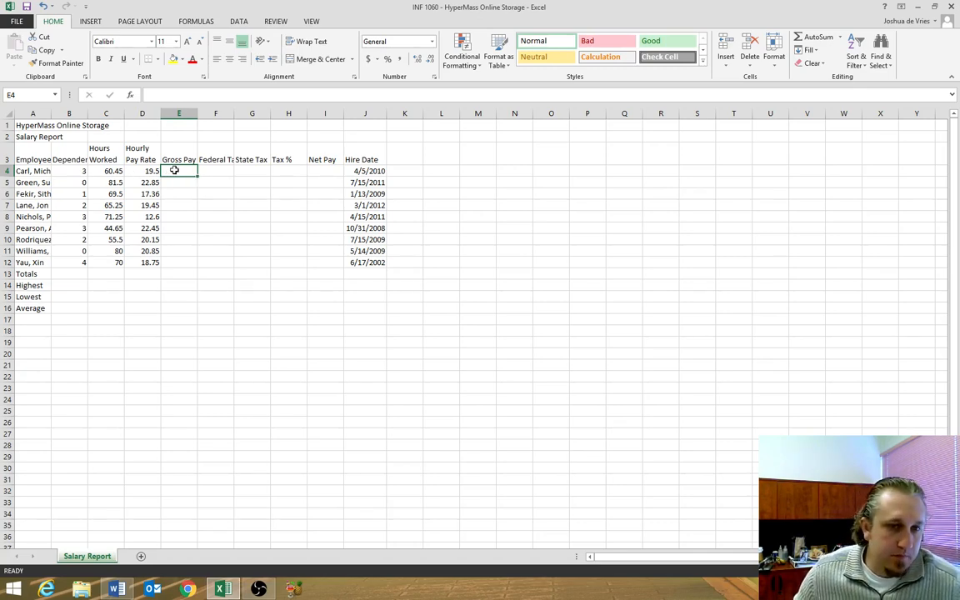
pyautogui.write('=')
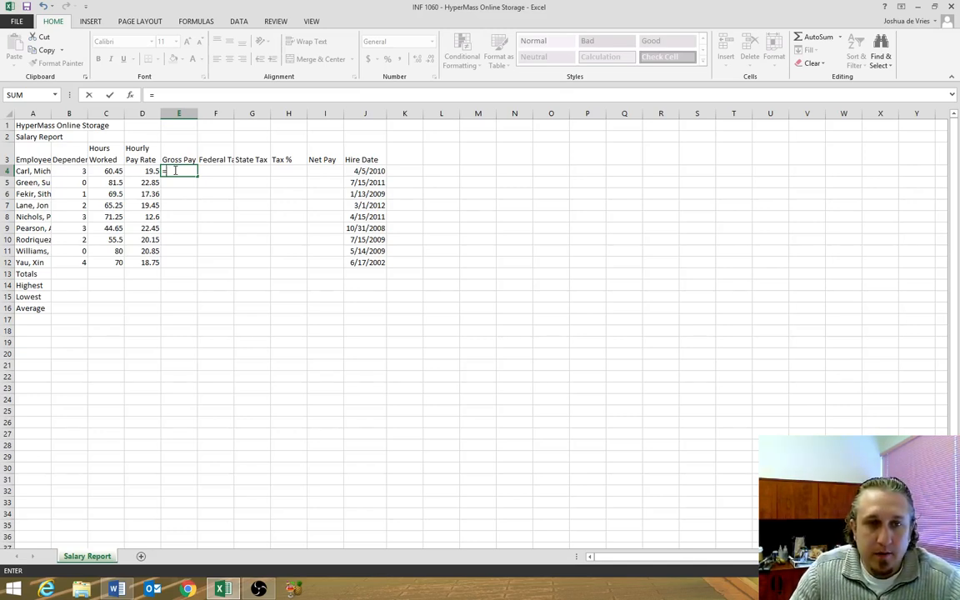
pyautogui.write('c1')
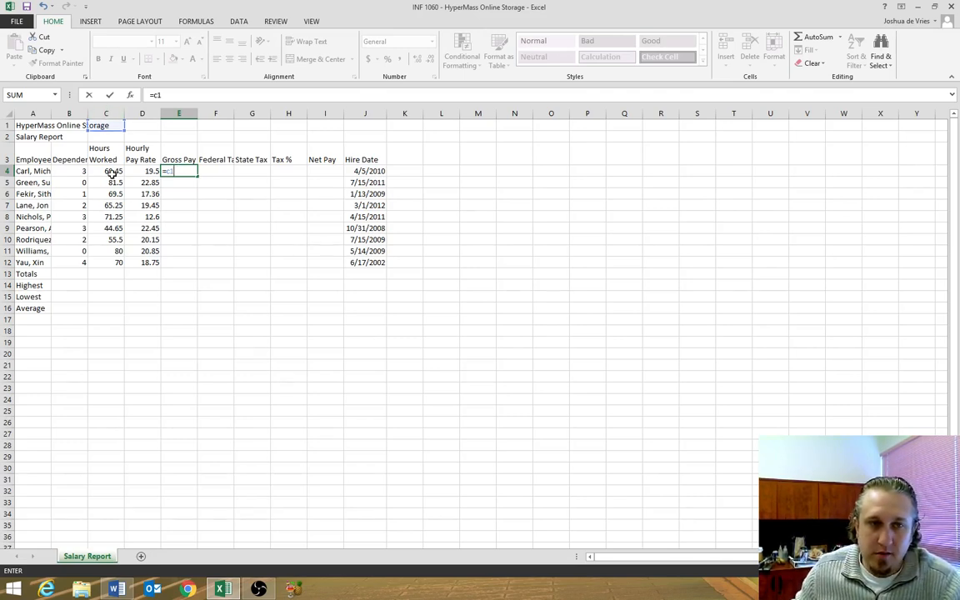
pyautogui.press('BackSpace')
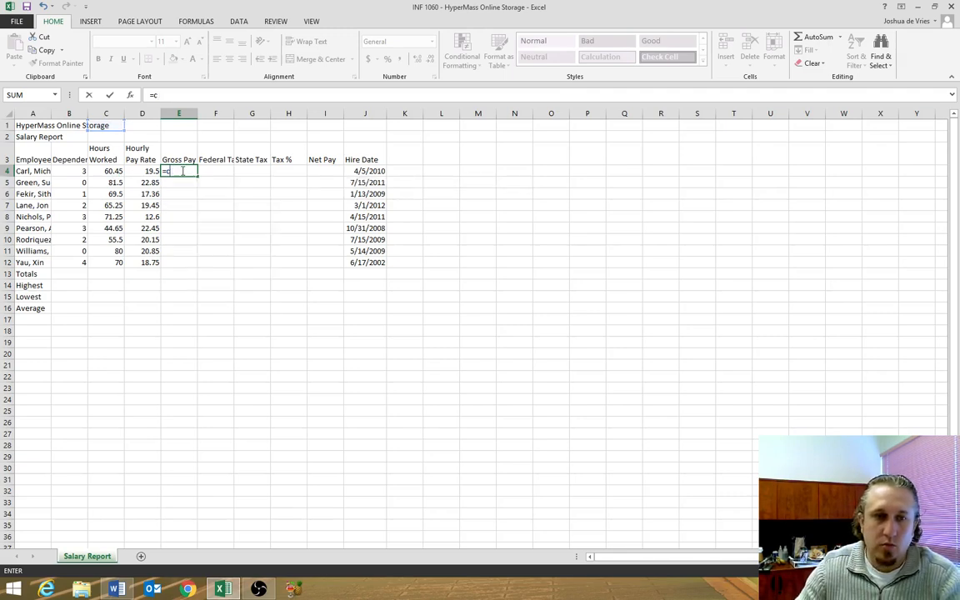
pyautogui.write('4*')
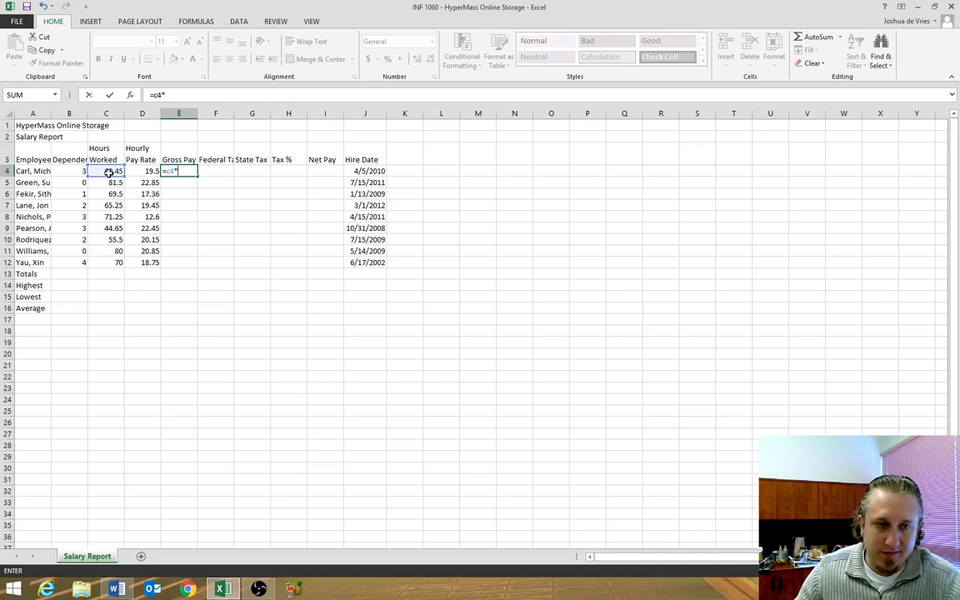
pyautogui.write('d4')
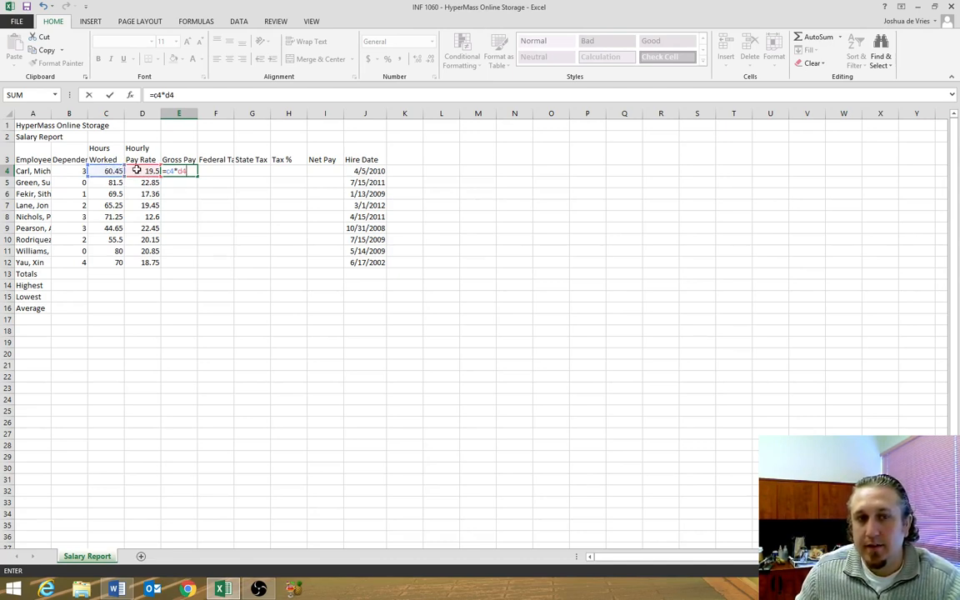
pyautogui.click(220, 170)
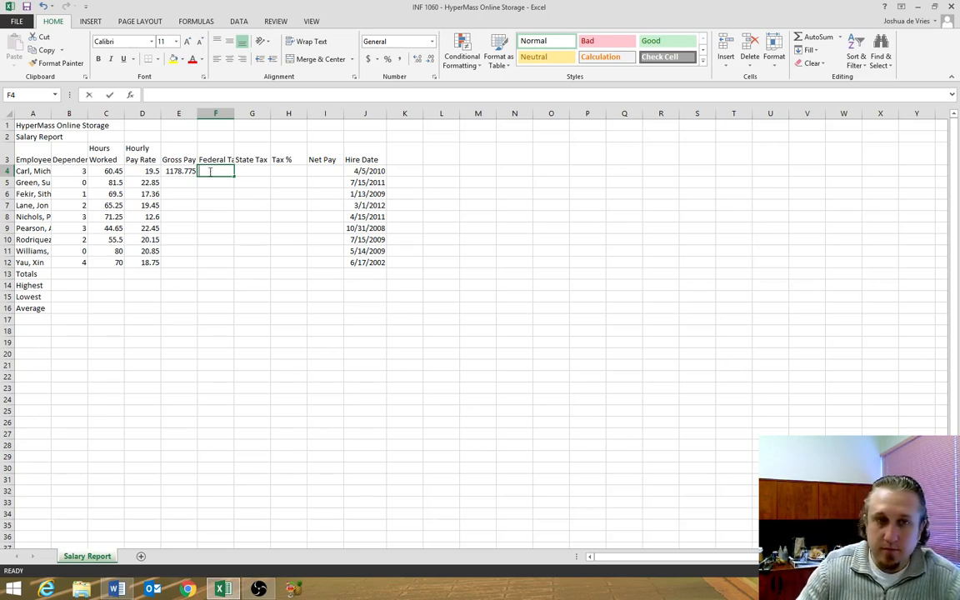
# Start the first employee's federal tax formula in F4 as =0.22*(E4), applying 22% to the gross pay.
pyautogui.write('=')
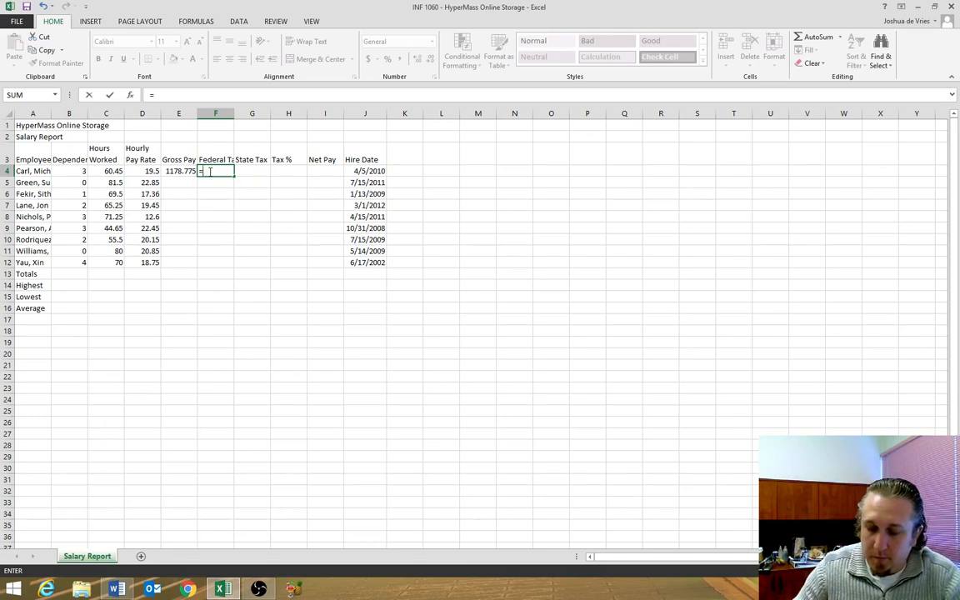
pyautogui.write('.22')
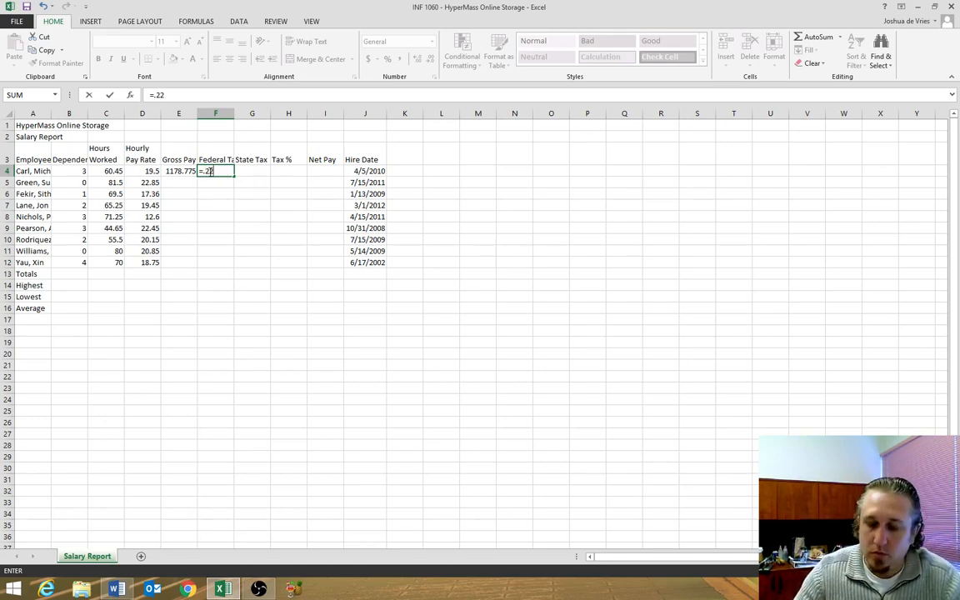
pyautogui.press('BackSpace')
pyautogui.press('BackSpace')
pyautogui.press('BackSpace')
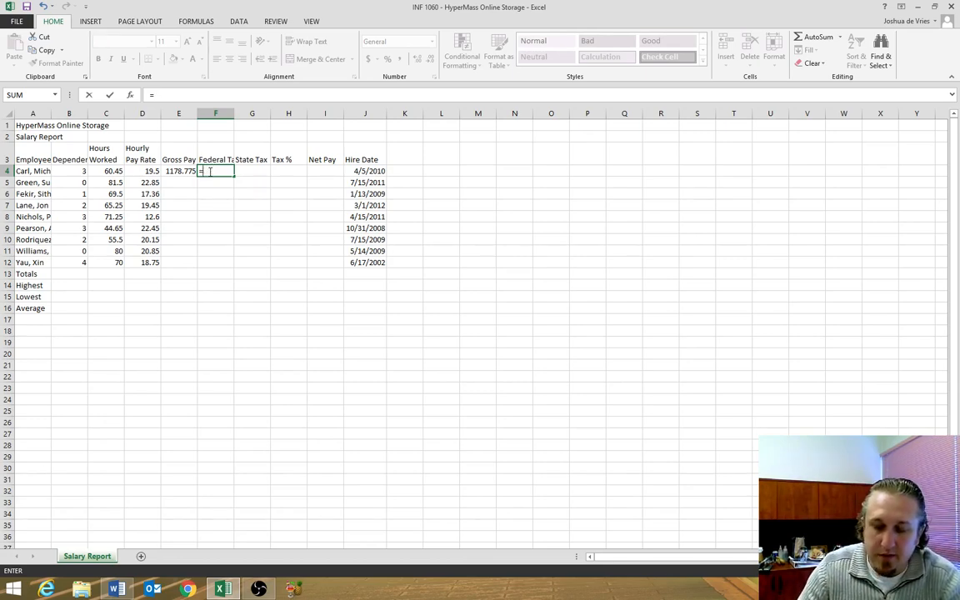
pyautogui.write('0.22')
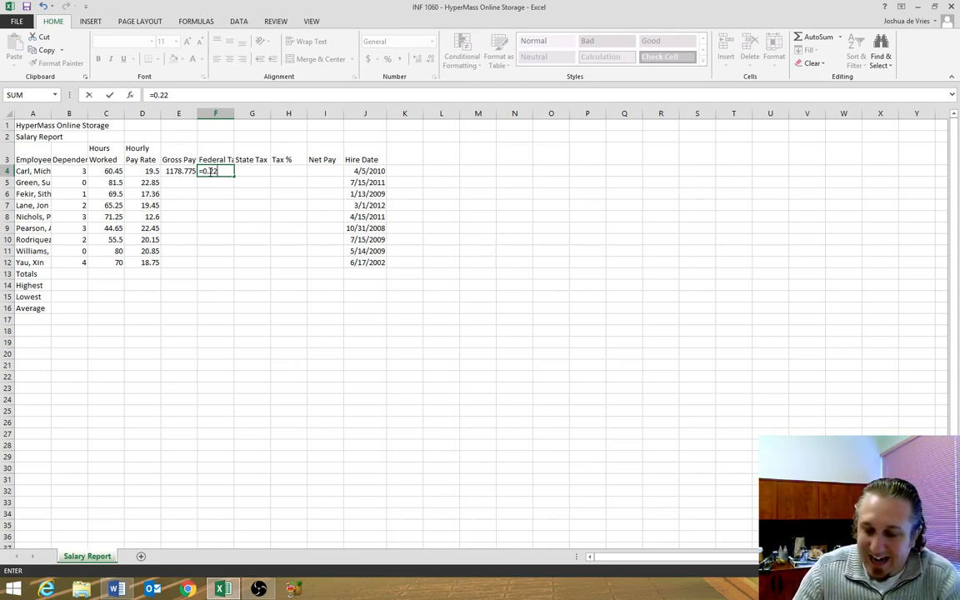
pyautogui.write('*')
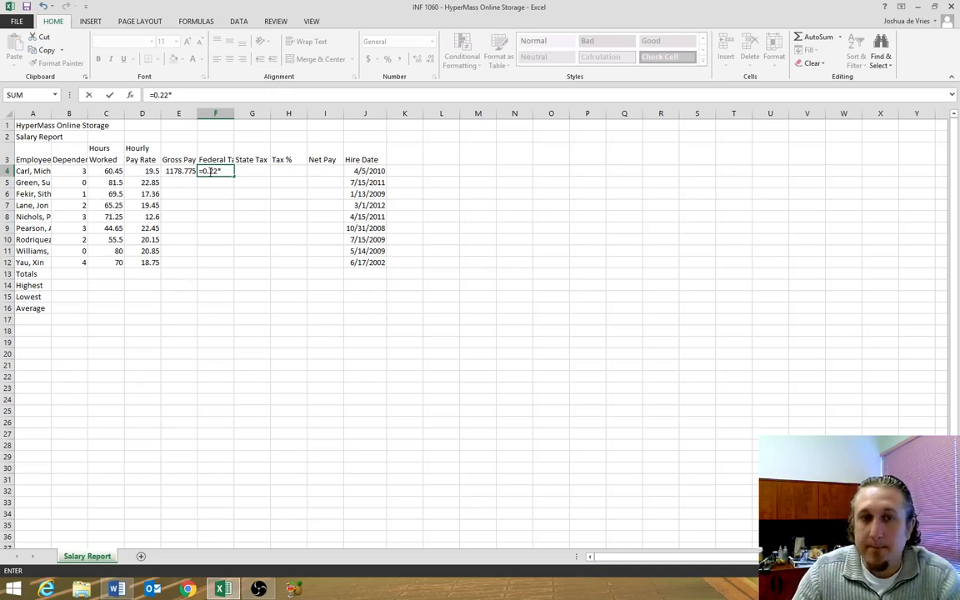
pyautogui.write('(')
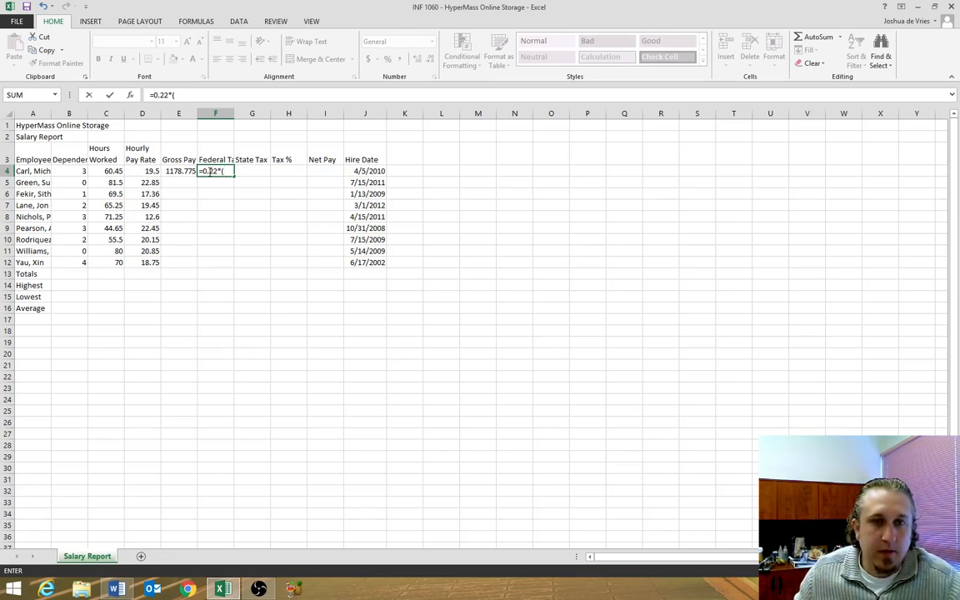
pyautogui.click(191, 175)
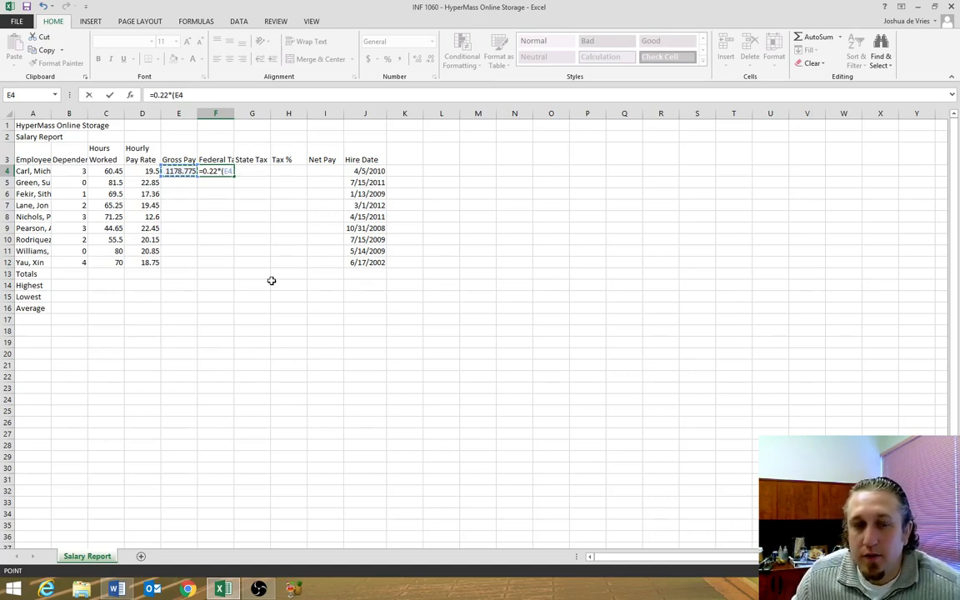
pyautogui.write(')')
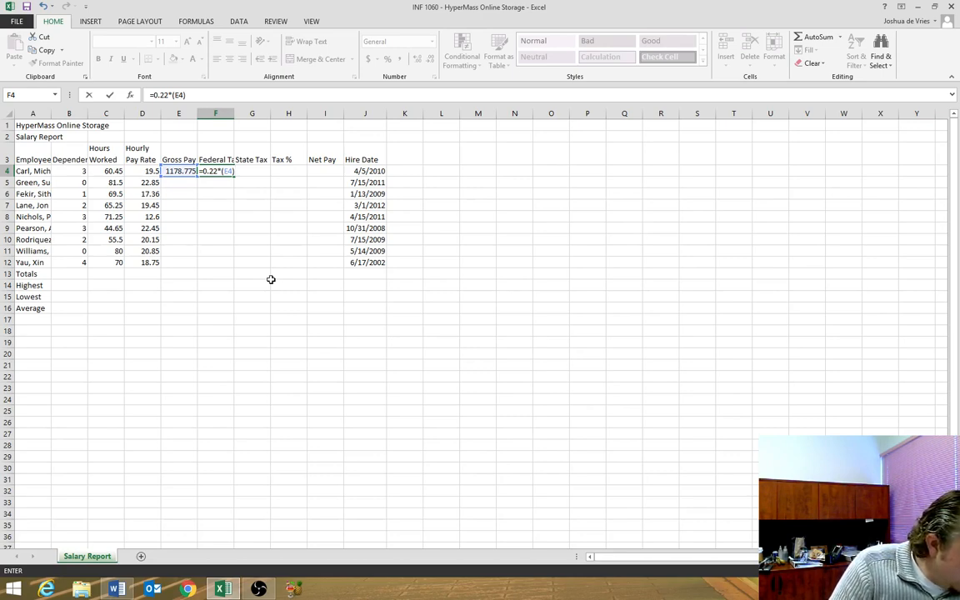
# Complete the federal tax formula in F4 as =0.22*(E4-B4*24.32), deducting 24.32 per dependent from the gross pay.
pyautogui.click(202, 97)
pyautogui.press('BackSpace')
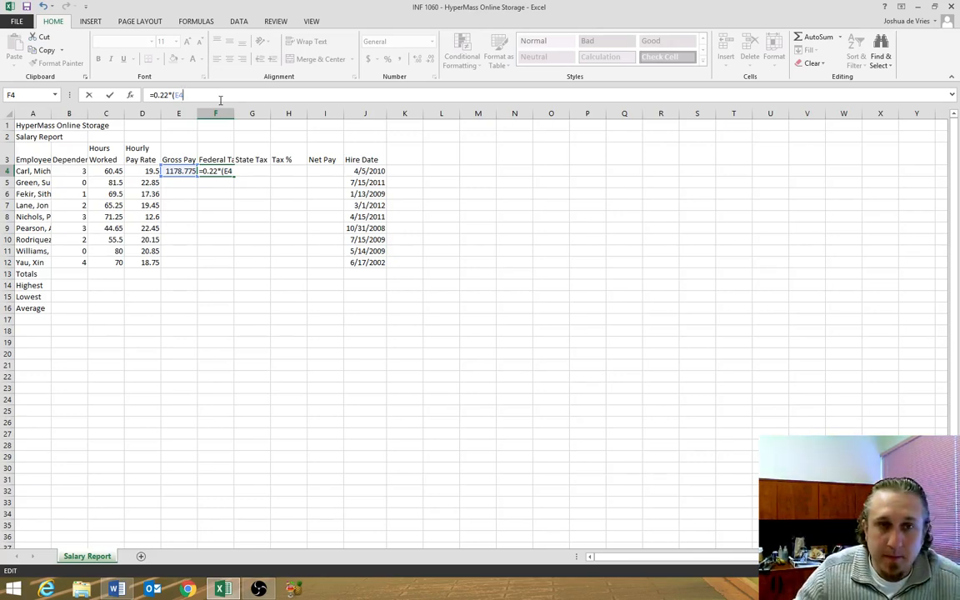
pyautogui.write('-')
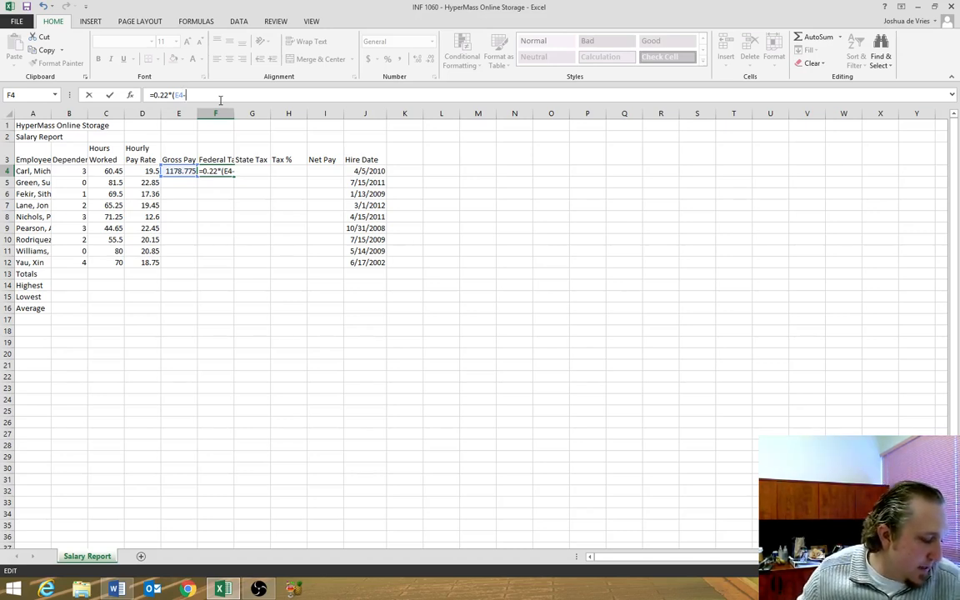
pyautogui.click(73, 171)
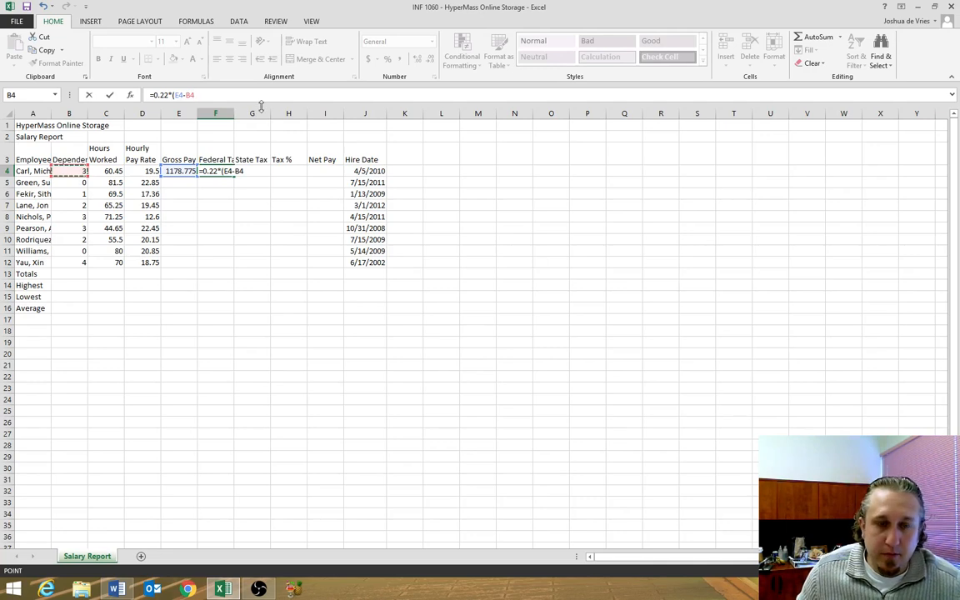
pyautogui.write('*')
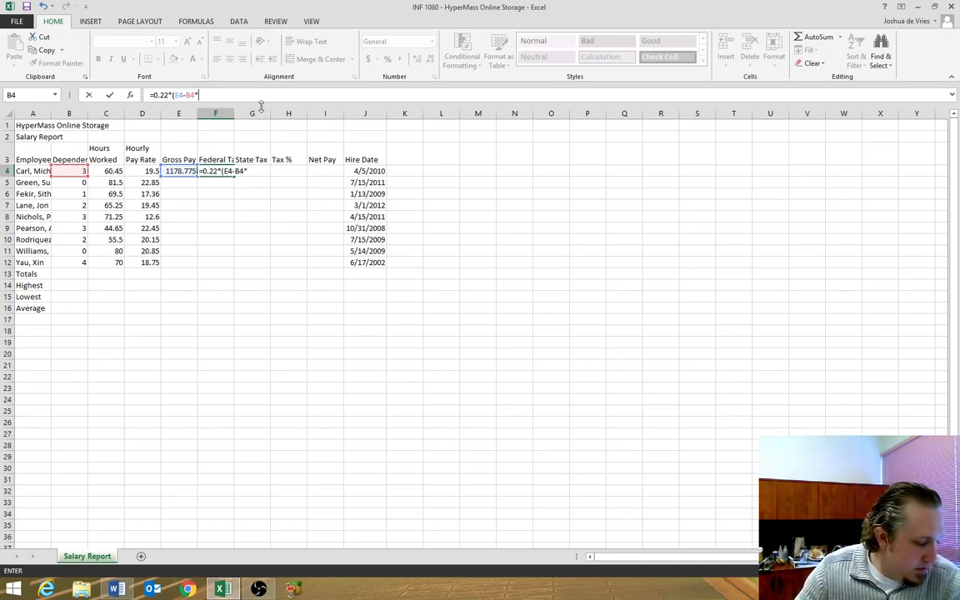
pyautogui.write('24.')
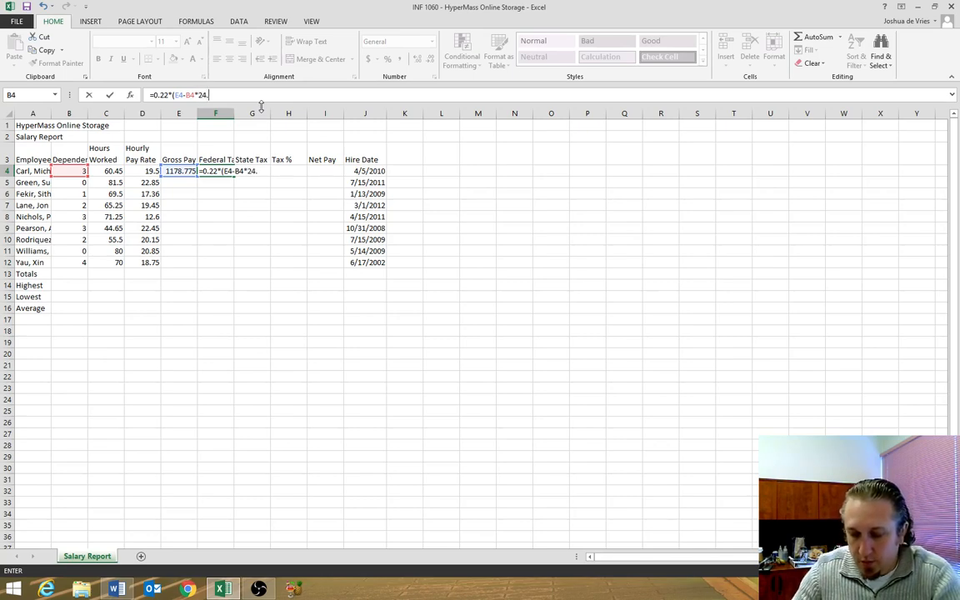
pyautogui.write('32)')
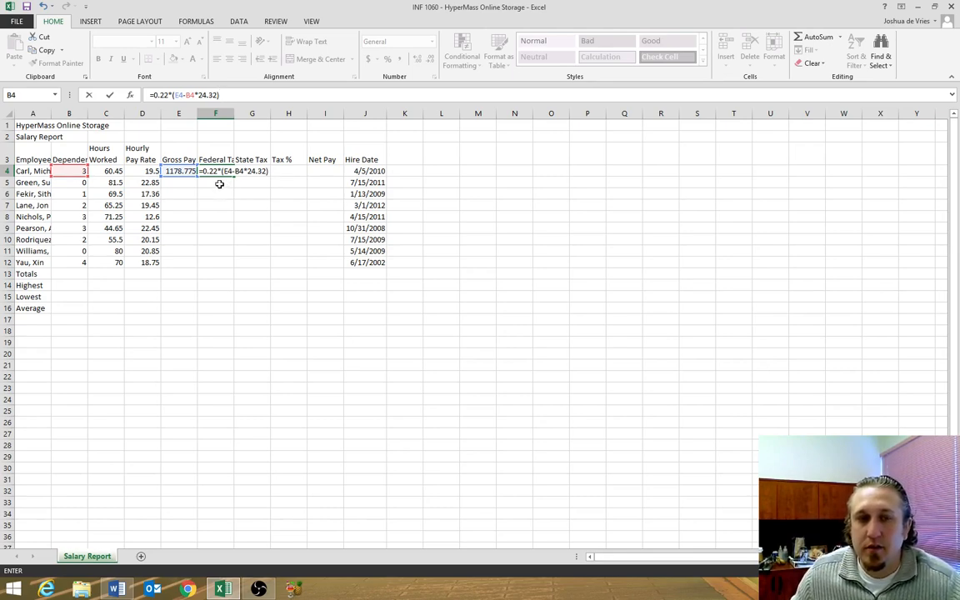
pyautogui.press('Return')
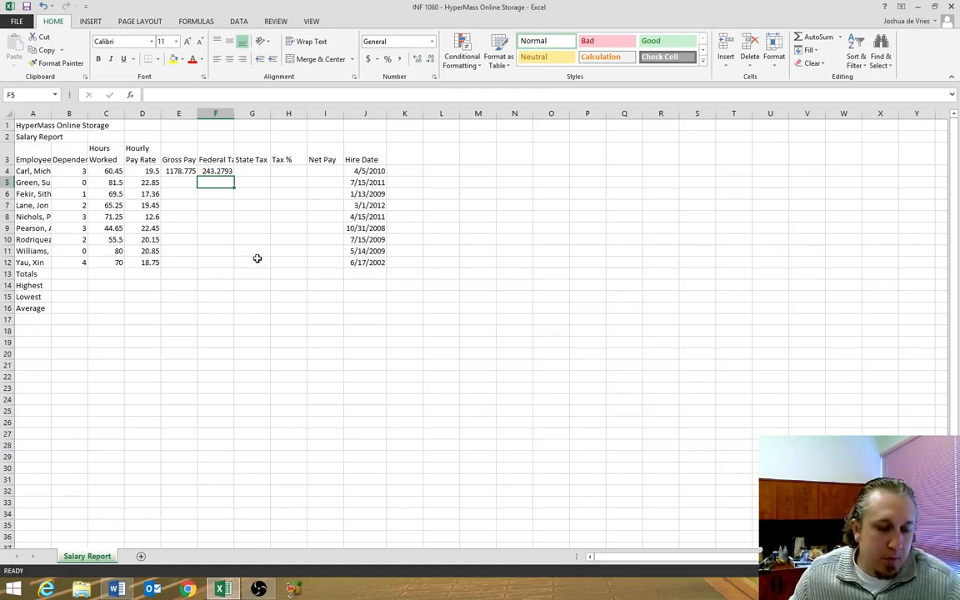
# Review the formulas behind the first employee's federal tax in F4 and gross pay in E4.
pyautogui.click(209, 171)
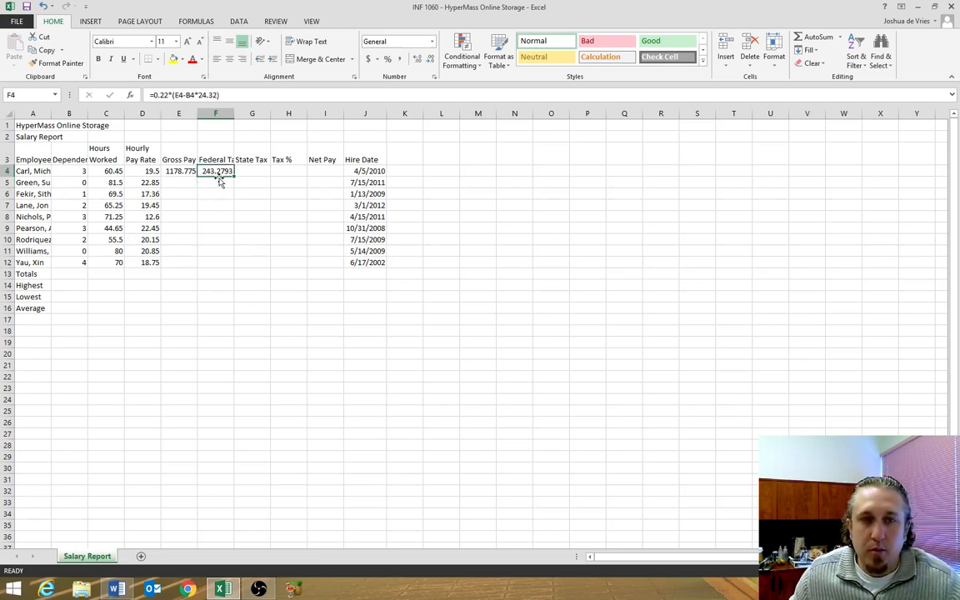
pyautogui.click(178, 171)
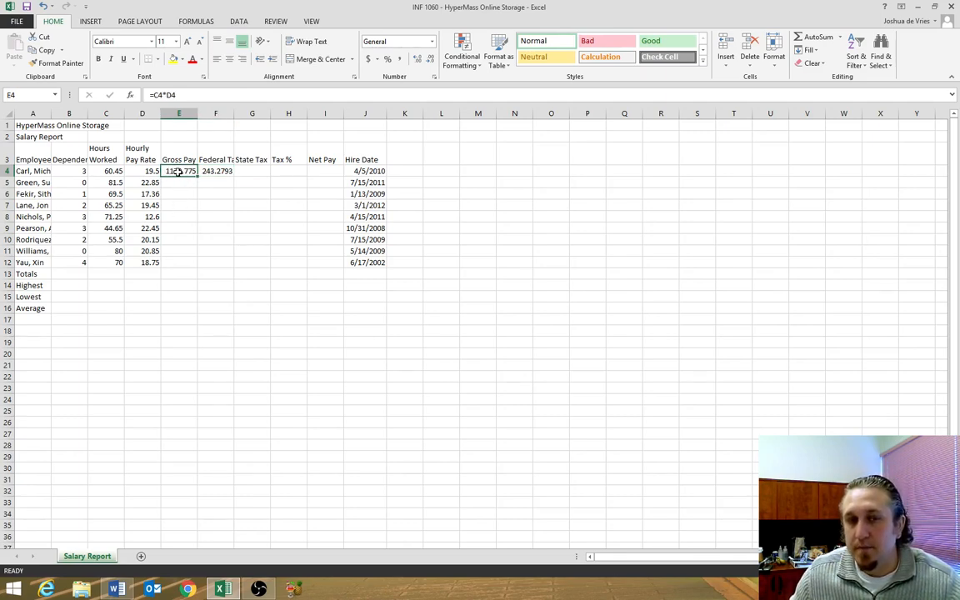
pyautogui.click(214, 172)
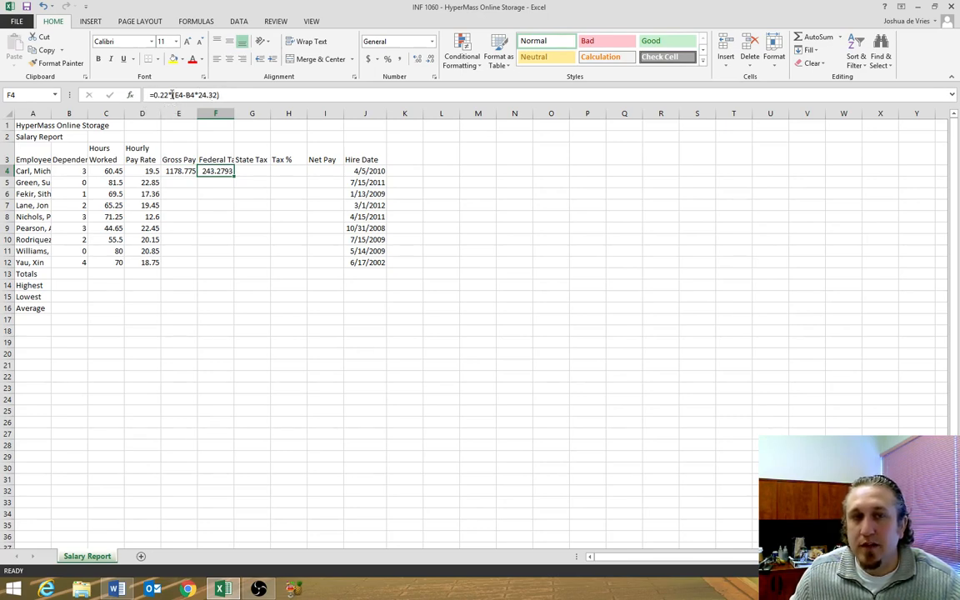
pyautogui.click(219, 183)
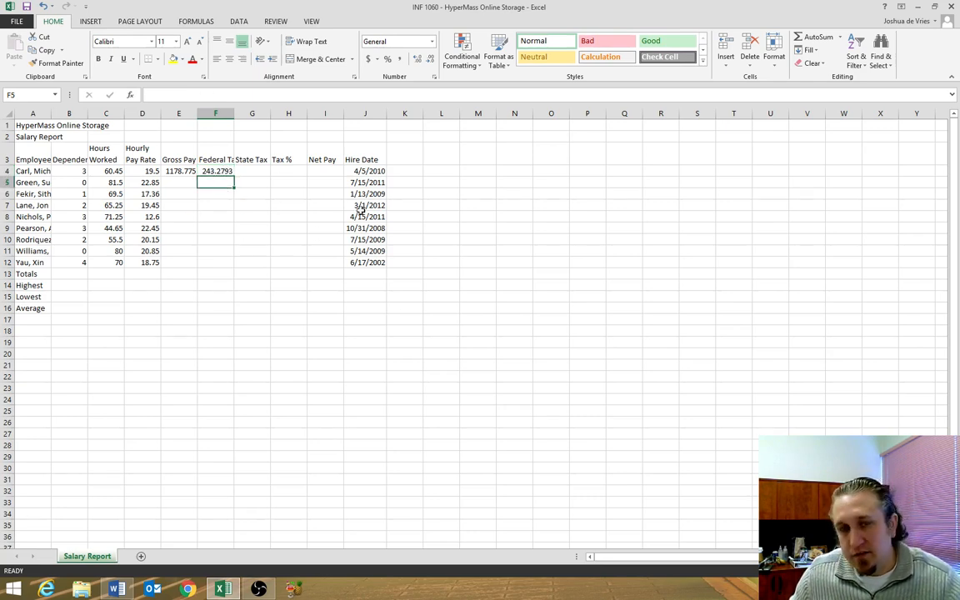
pyautogui.click(213, 173)
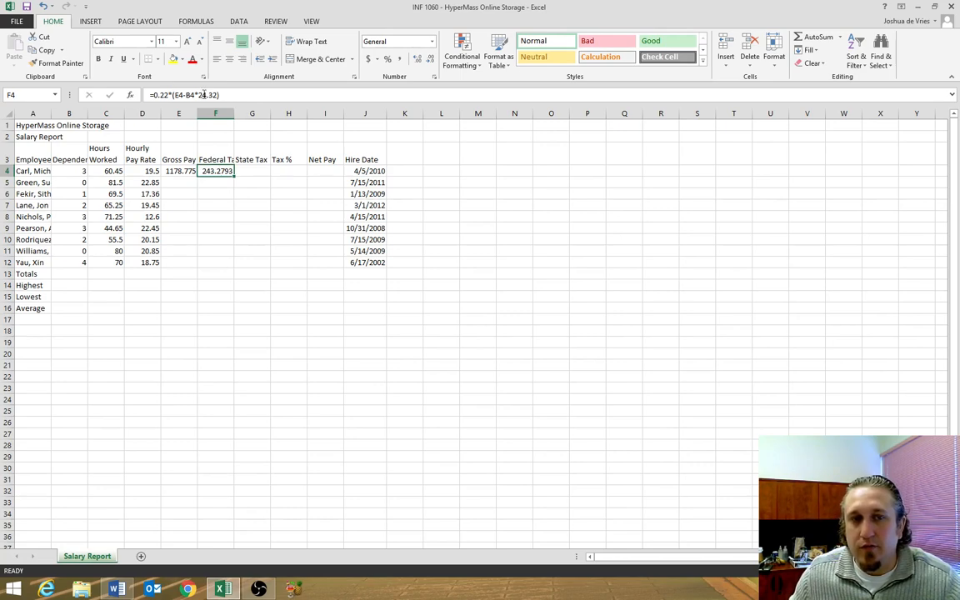
pyautogui.click(223, 181)
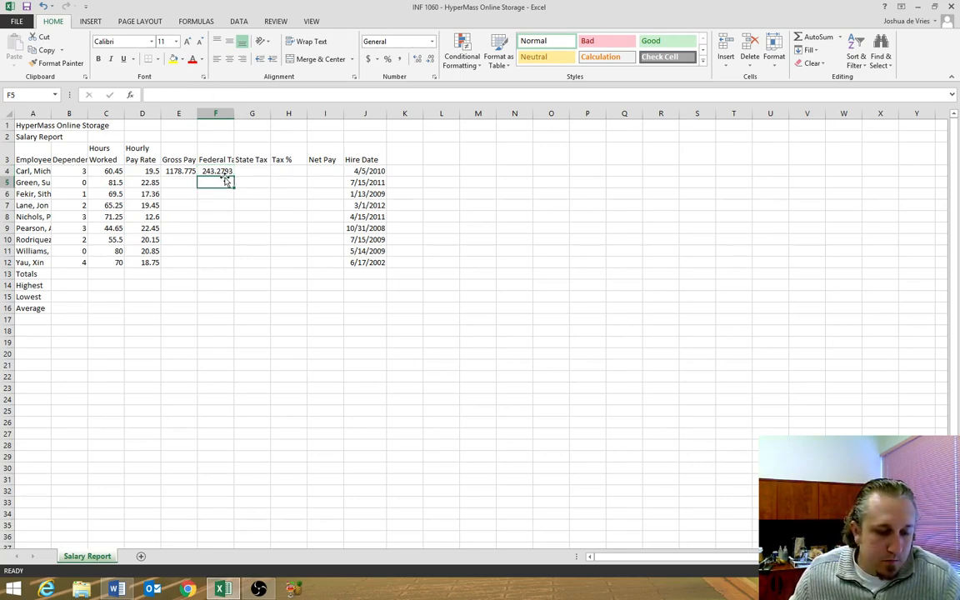
# Calculate the first employee's state tax in G4 with the formula =0.04*E4, taking 4% of the gross pay.
pyautogui.click(259, 170)
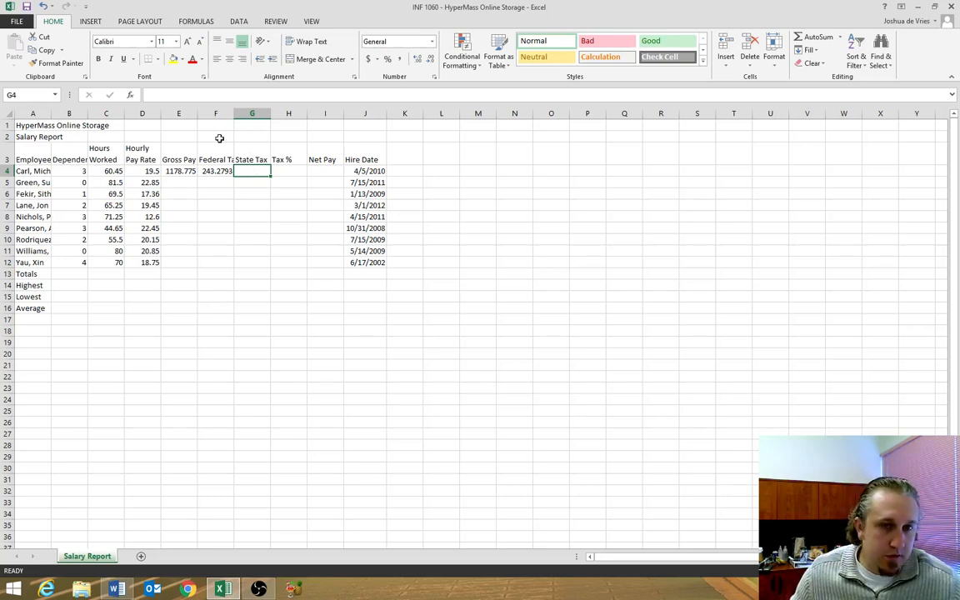
pyautogui.click(182, 98)
pyautogui.write('=')
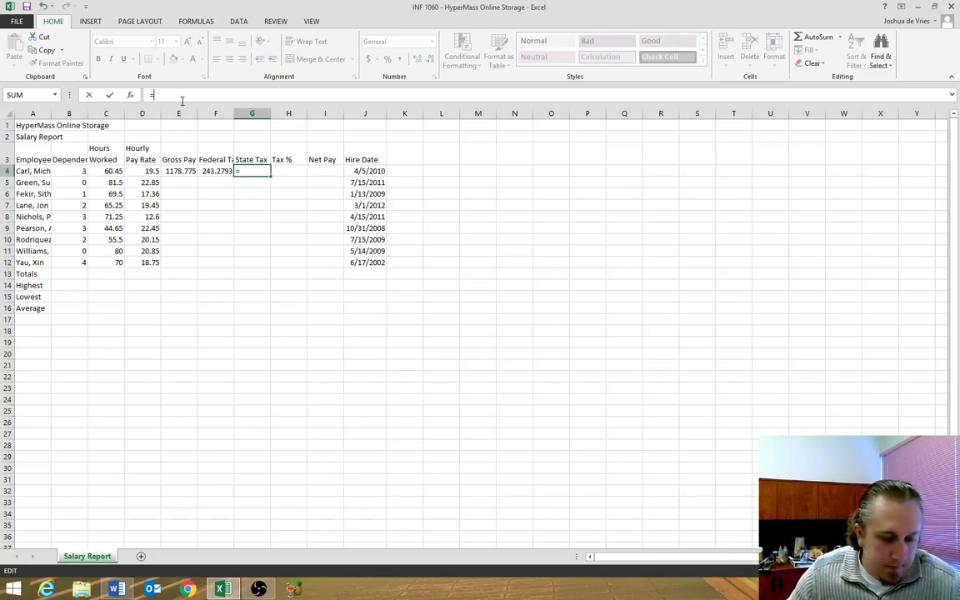
pyautogui.write('0.04')
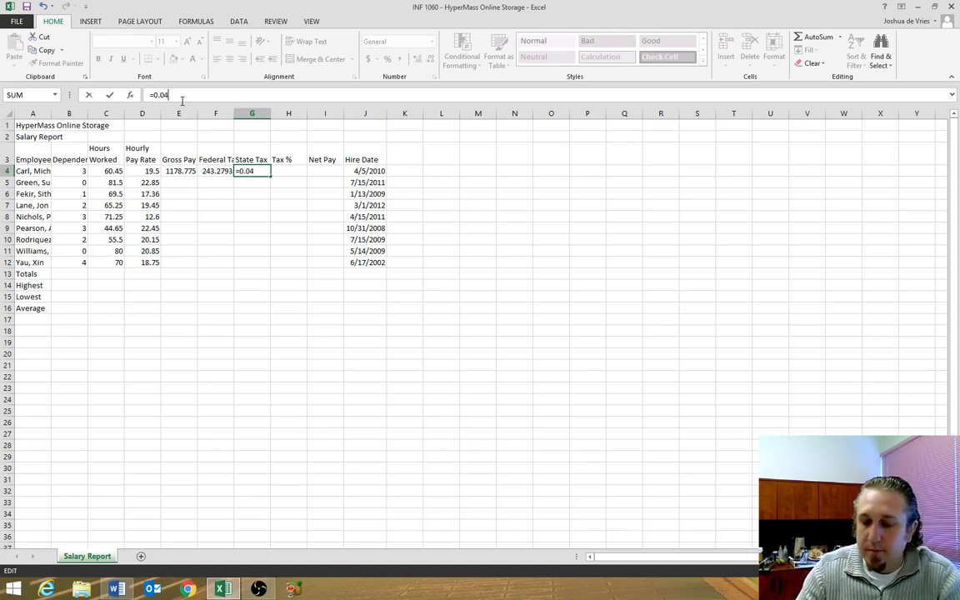
pyautogui.write('*')
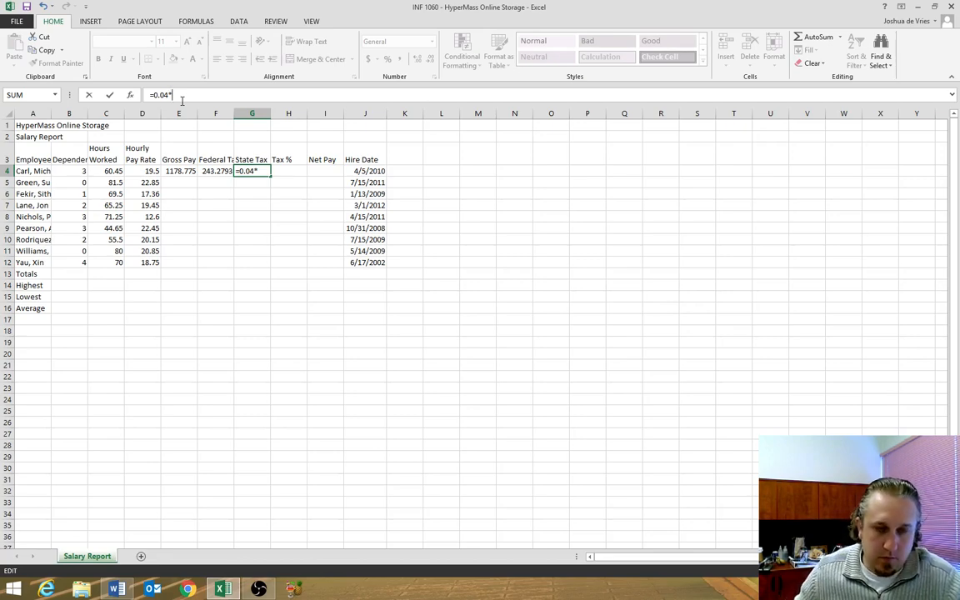
pyautogui.click(182, 171)
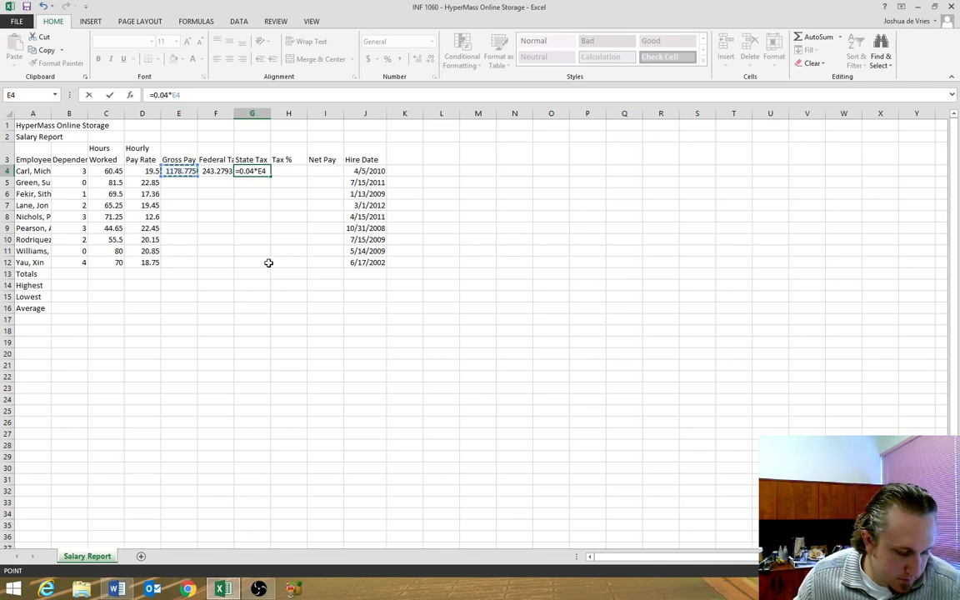
pyautogui.click(255, 185)
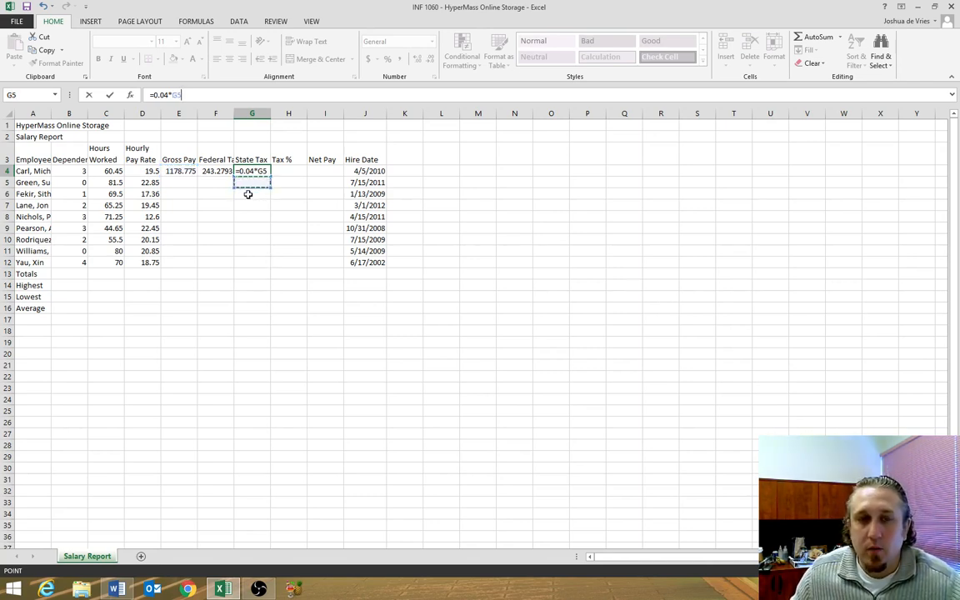
pyautogui.click(170, 171)
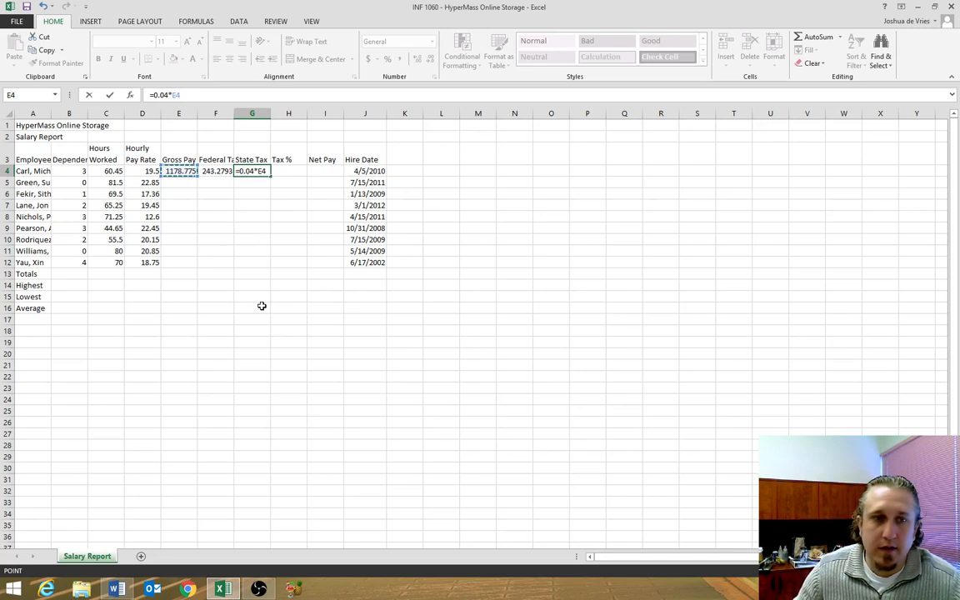
pyautogui.press('Right')
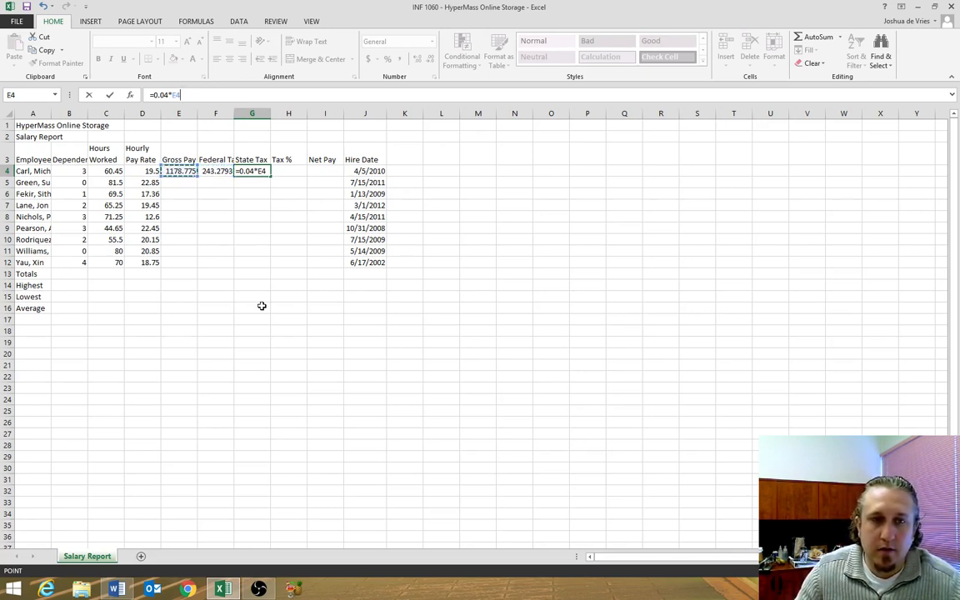
pyautogui.press('Return')
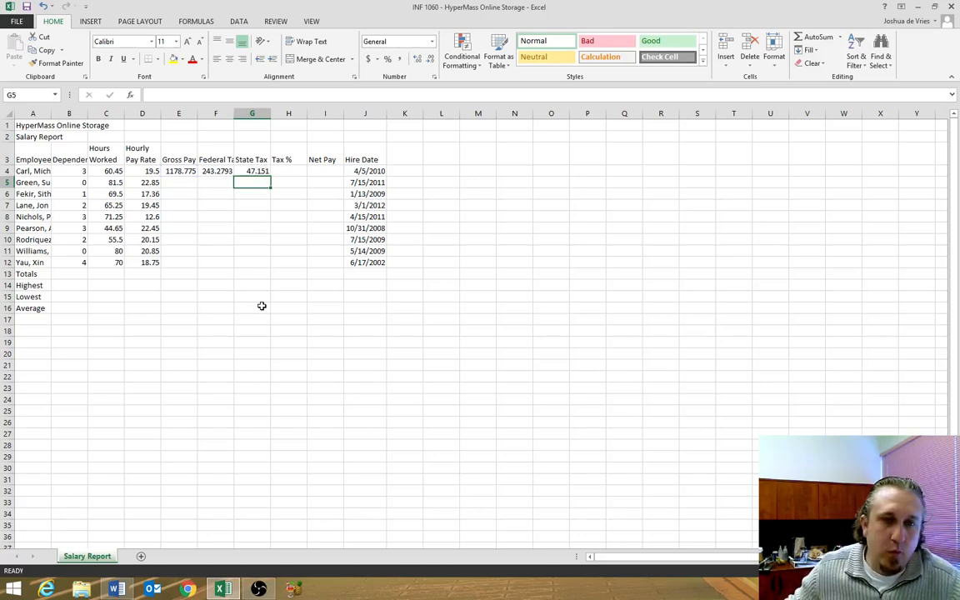
pyautogui.click(259, 174)
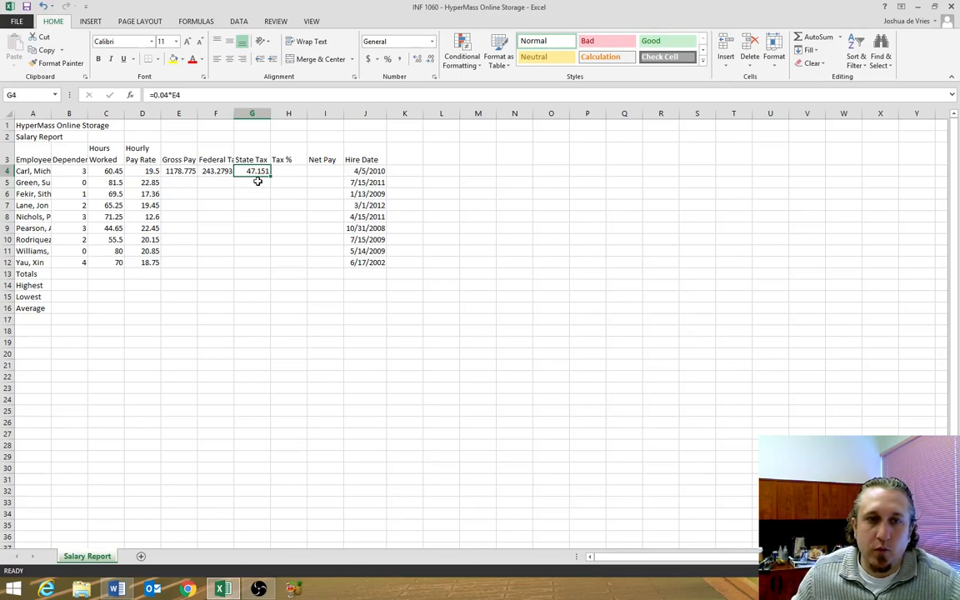
# Calculate the first employee's tax percentage in H4 with =(F4+G4)/E4, dividing federal plus state tax by gross pay.
pyautogui.click(295, 173)
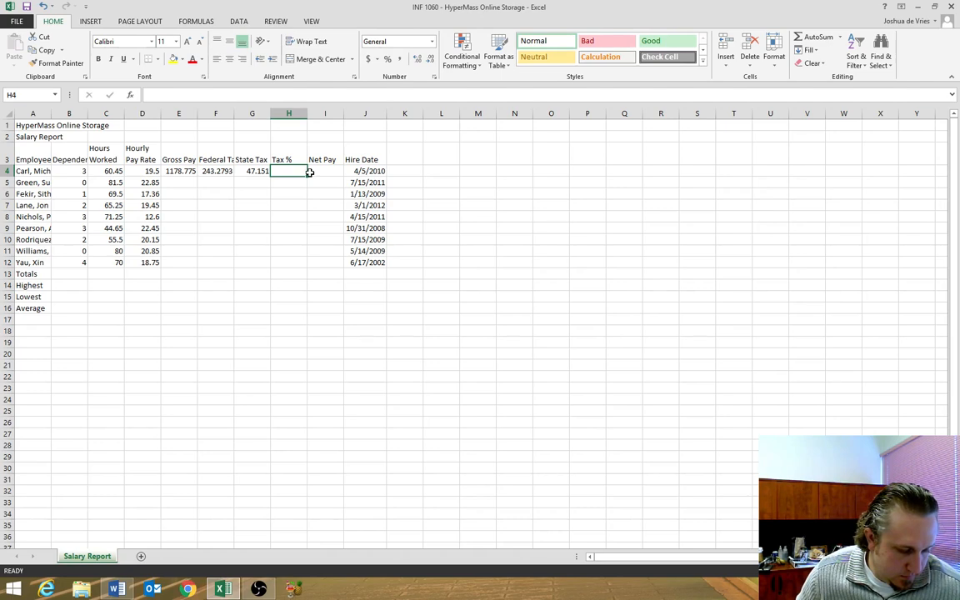
pyautogui.click(293, 98)
pyautogui.write('=(')
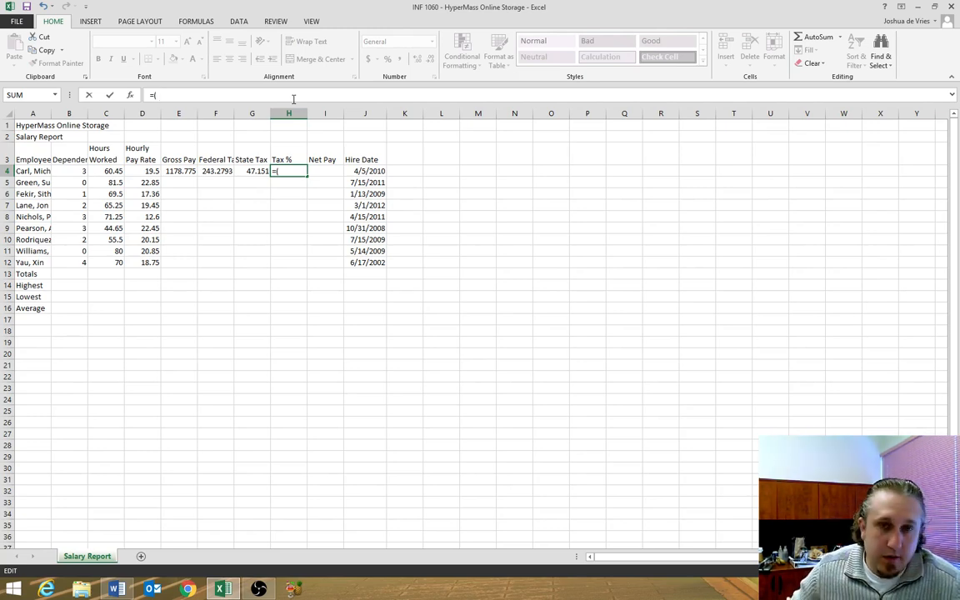
pyautogui.click(216, 171)
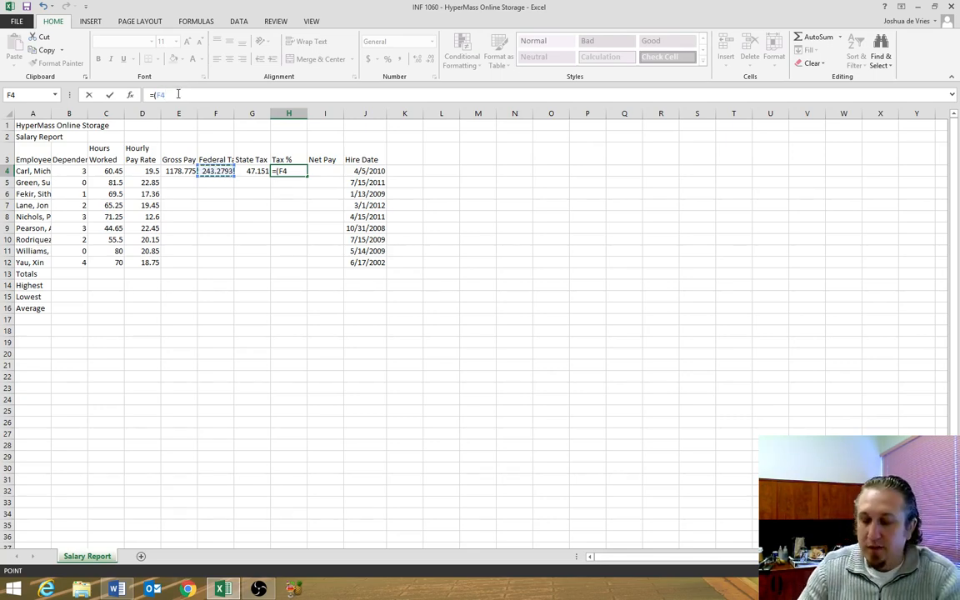
pyautogui.write('+')
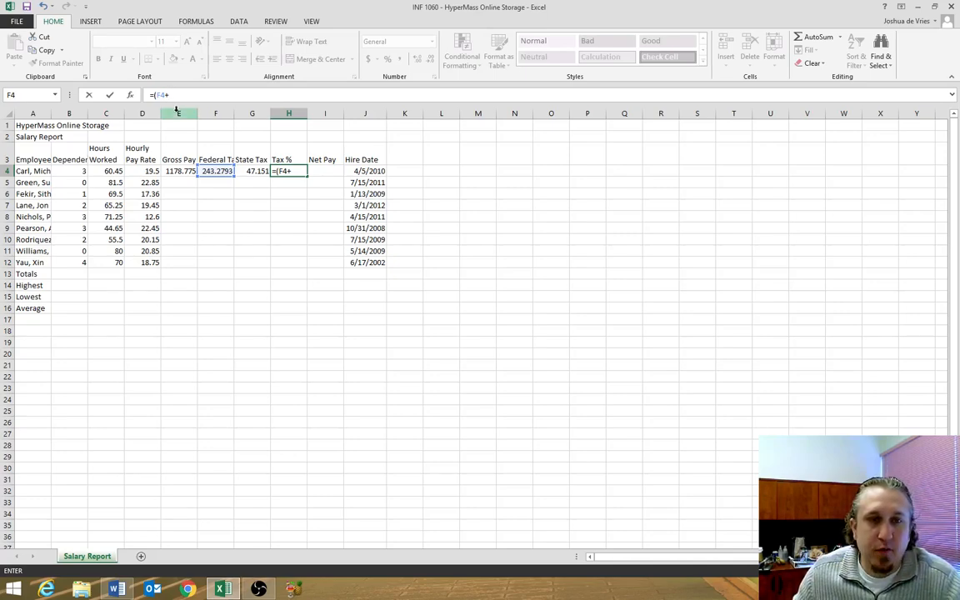
pyautogui.click(251, 171)
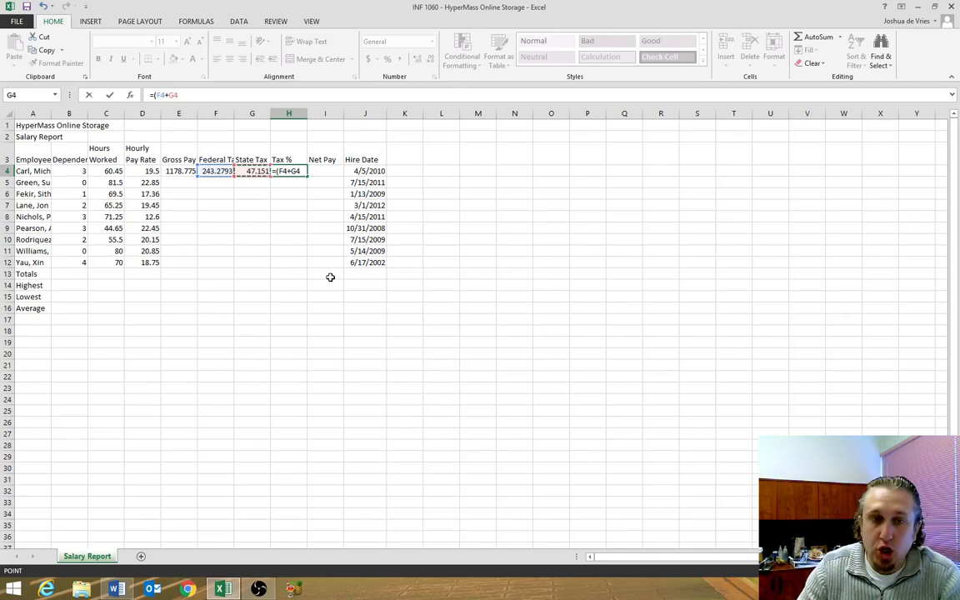
pyautogui.write(')')
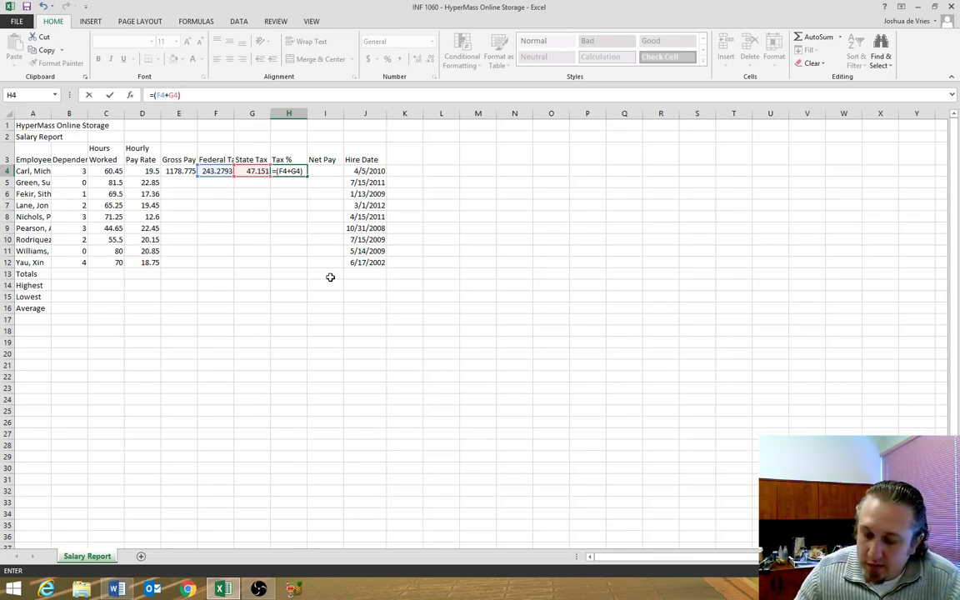
pyautogui.write('/')
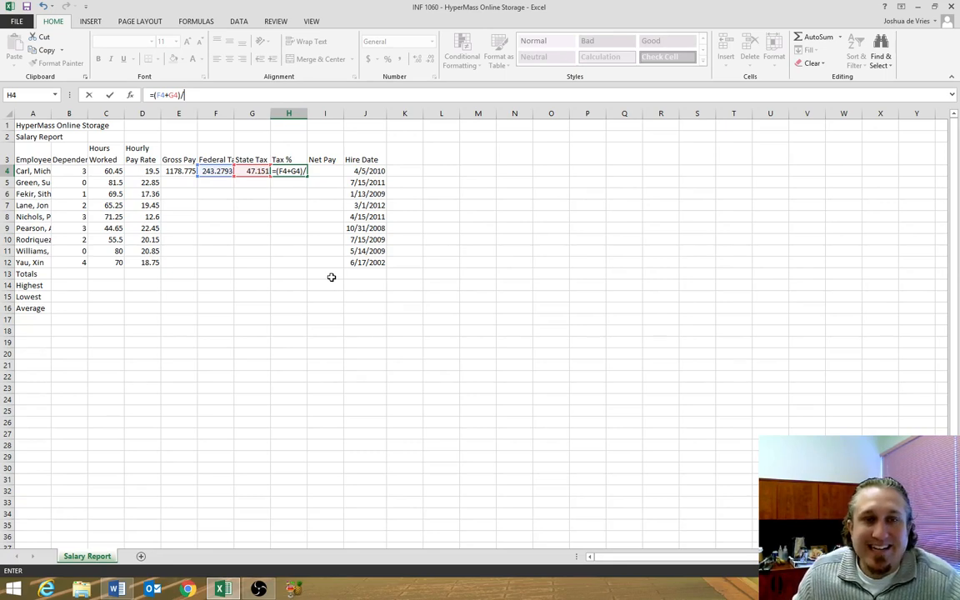
pyautogui.click(171, 170)
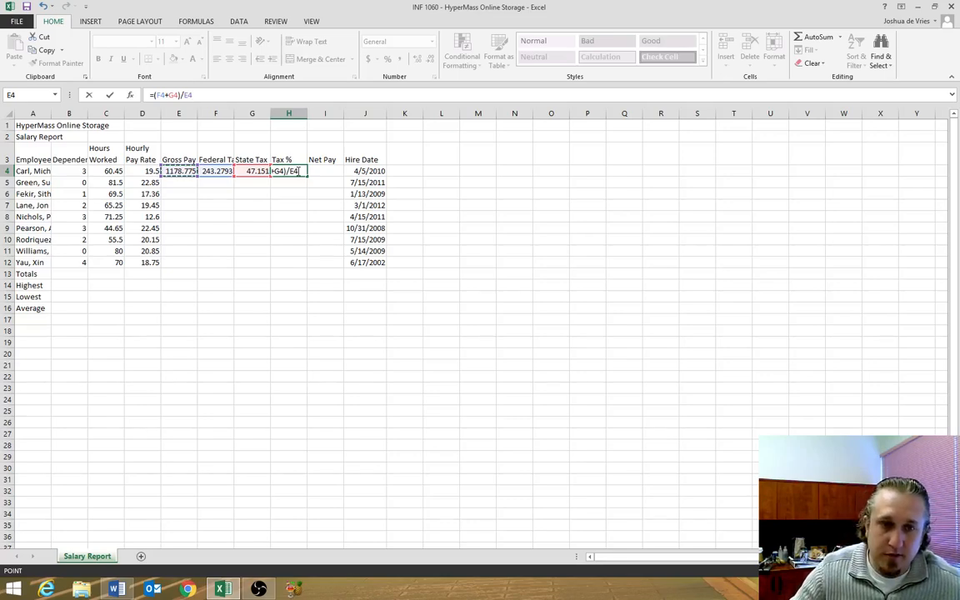
pyautogui.press('Return')
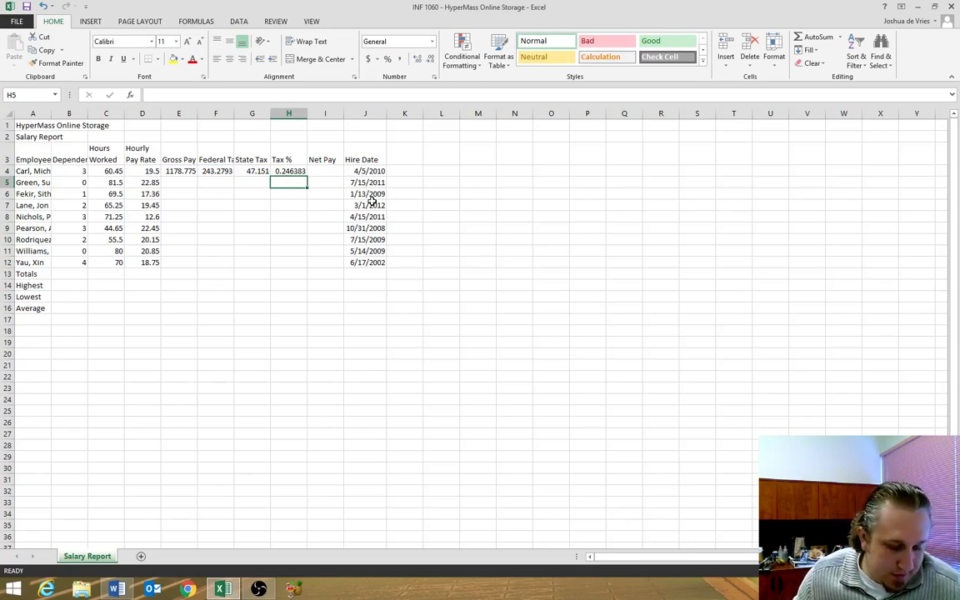
pyautogui.click(289, 171)
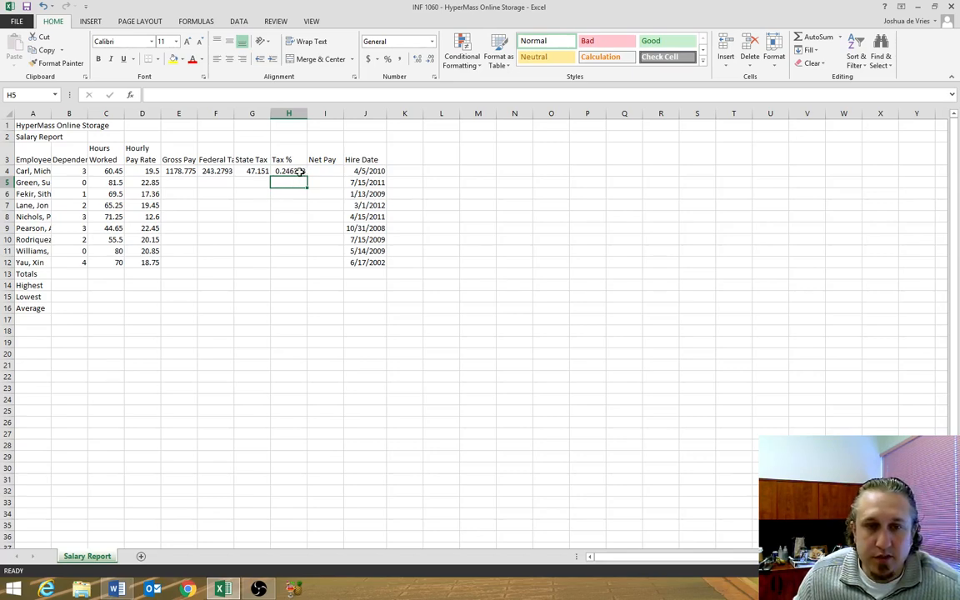
pyautogui.click(293, 182)
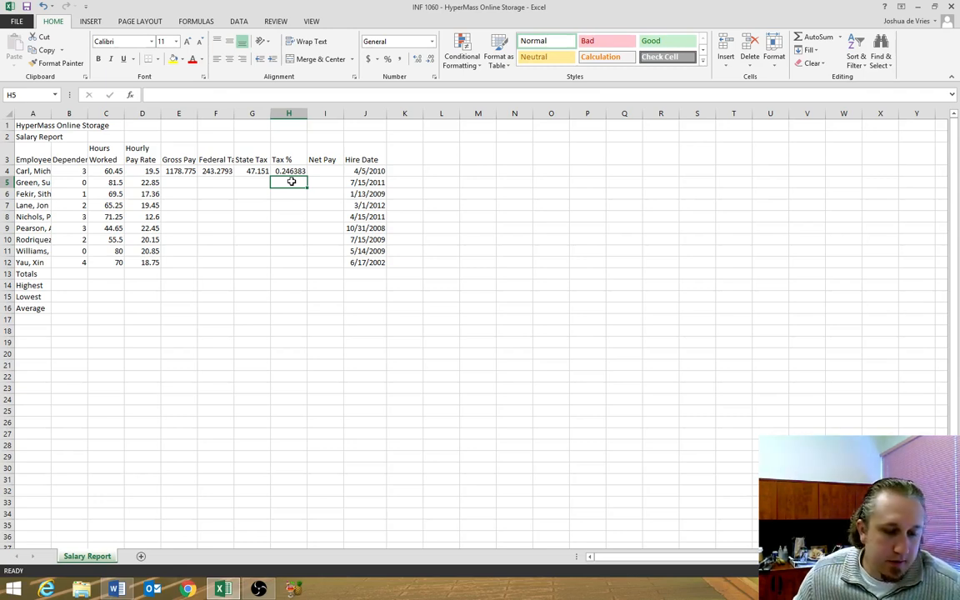
# Calculate the first employee's net pay in I4 with =E4-(F4+G4), subtracting federal and state tax from gross pay.
pyautogui.click(327, 170)
pyautogui.click(191, 97)
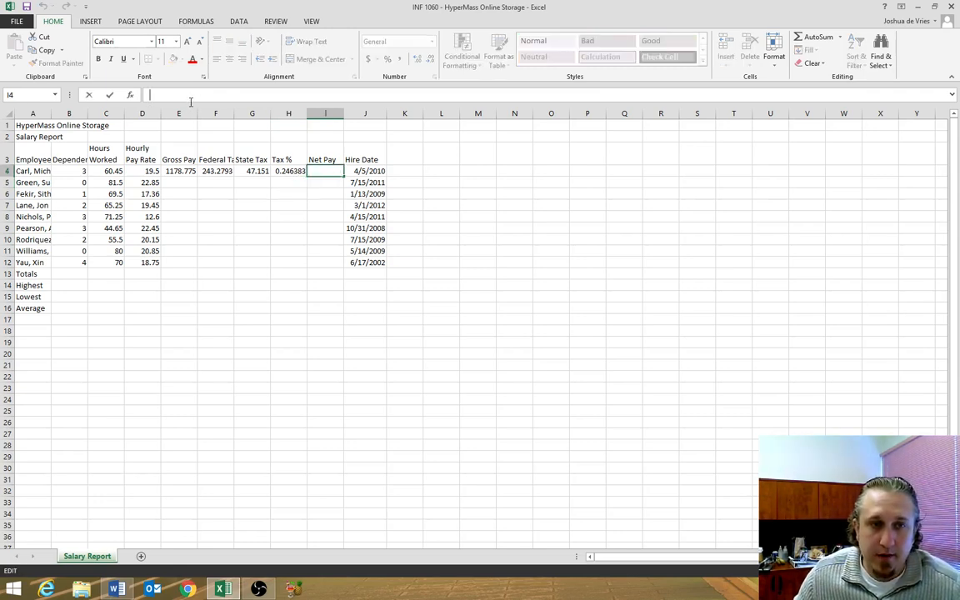
pyautogui.write('=')
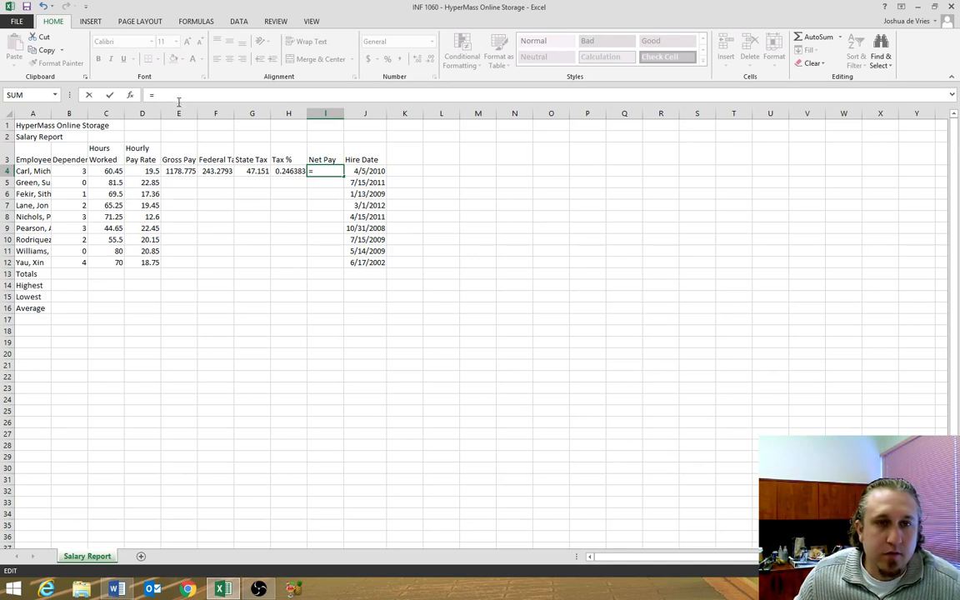
pyautogui.click(176, 171)
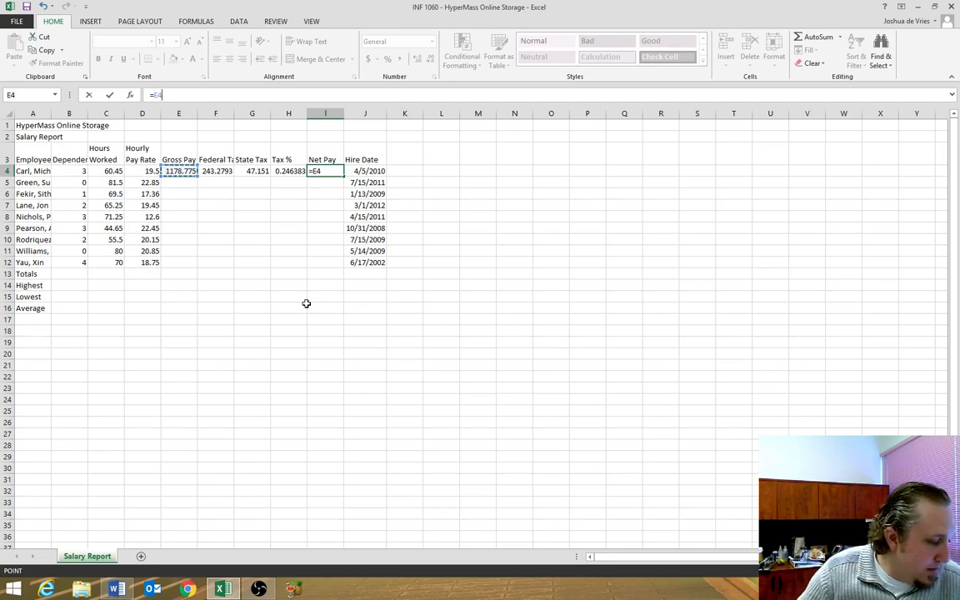
pyautogui.write('-')
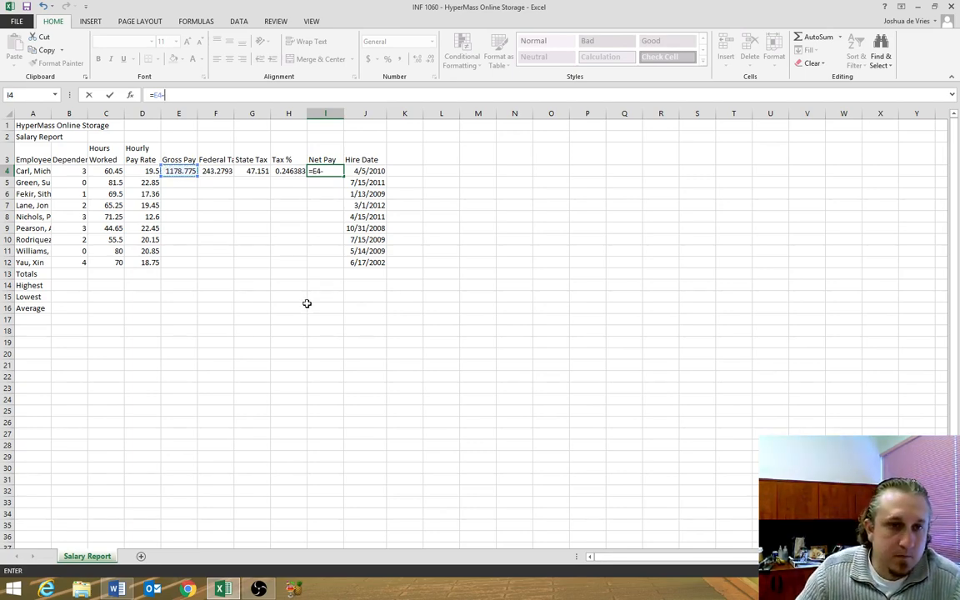
pyautogui.click(223, 170)
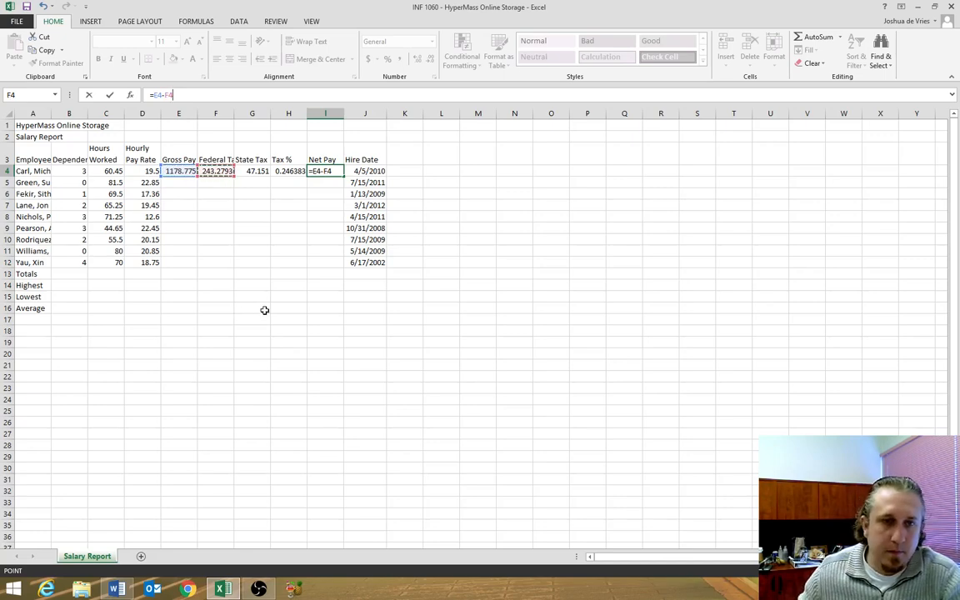
pyautogui.click(210, 97)
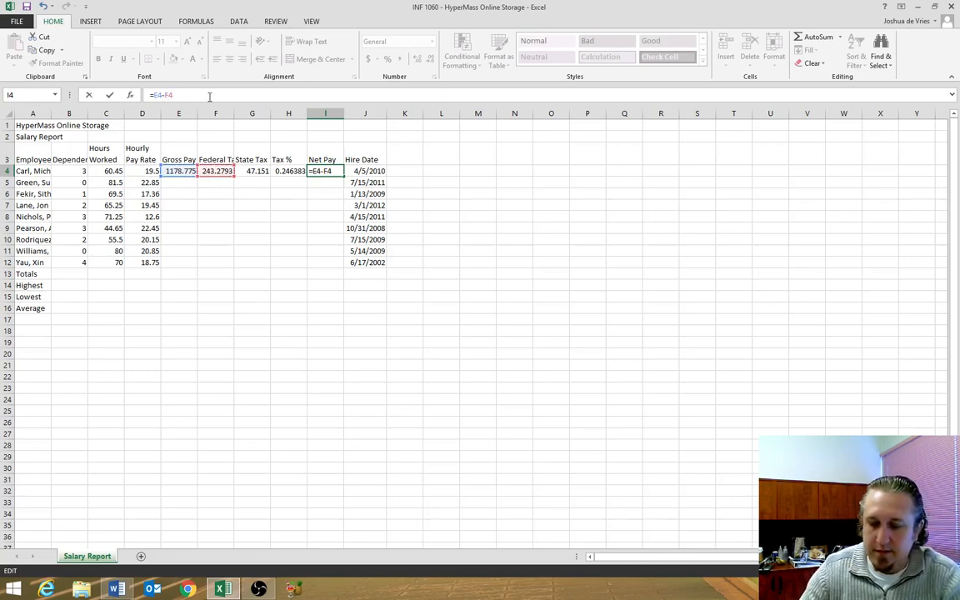
pyautogui.write('(')
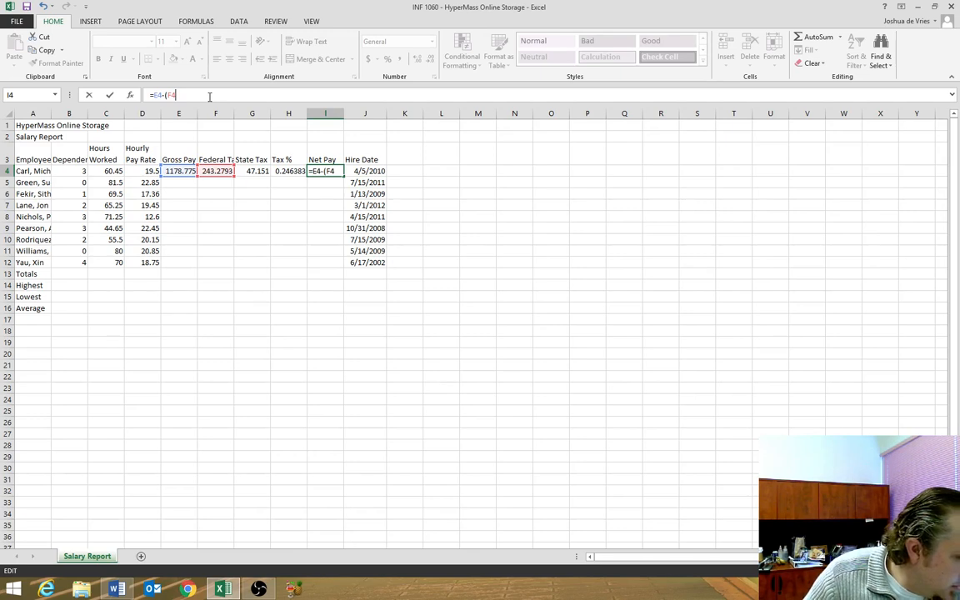
pyautogui.write('+')
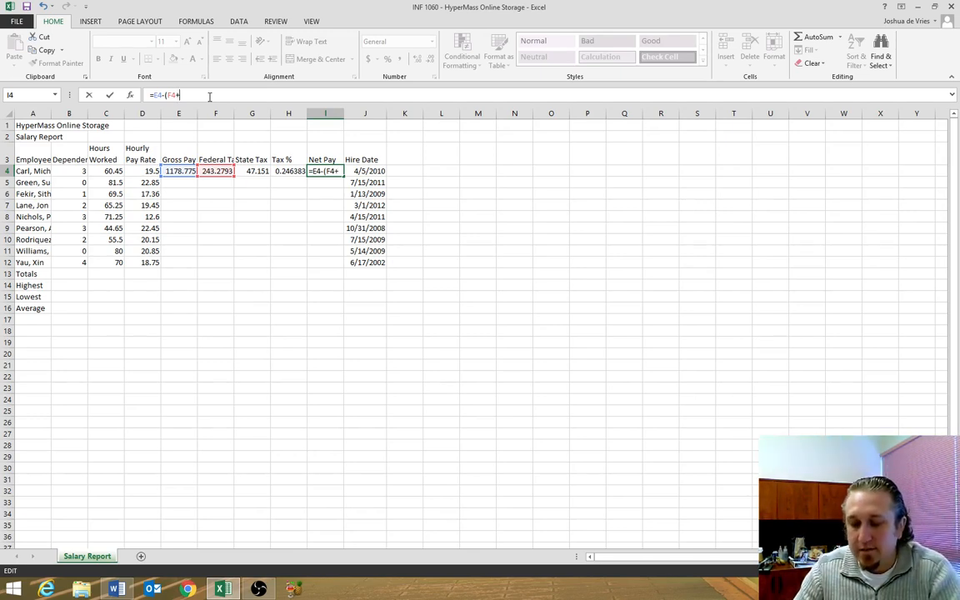
pyautogui.write('g4')
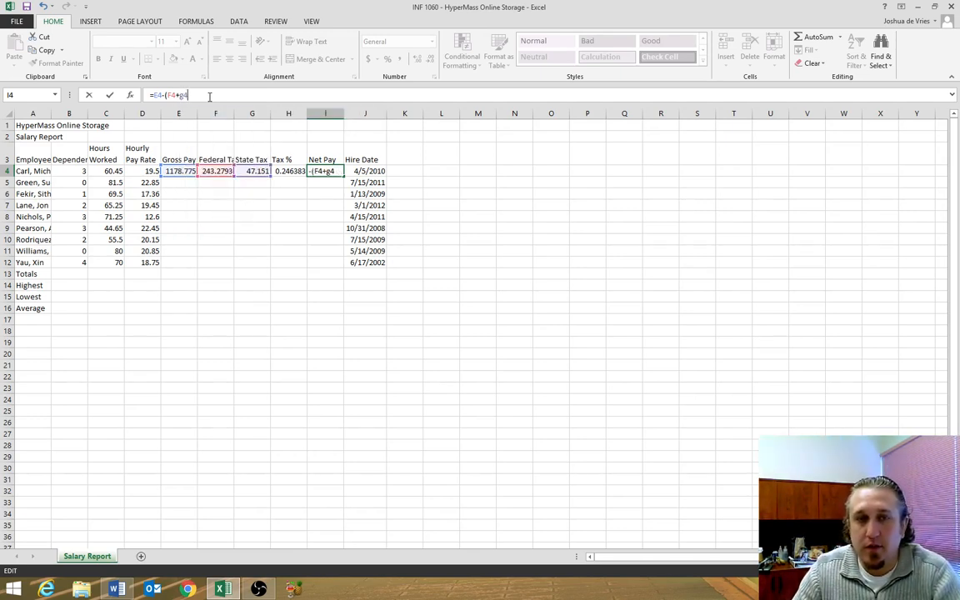
pyautogui.write(')')
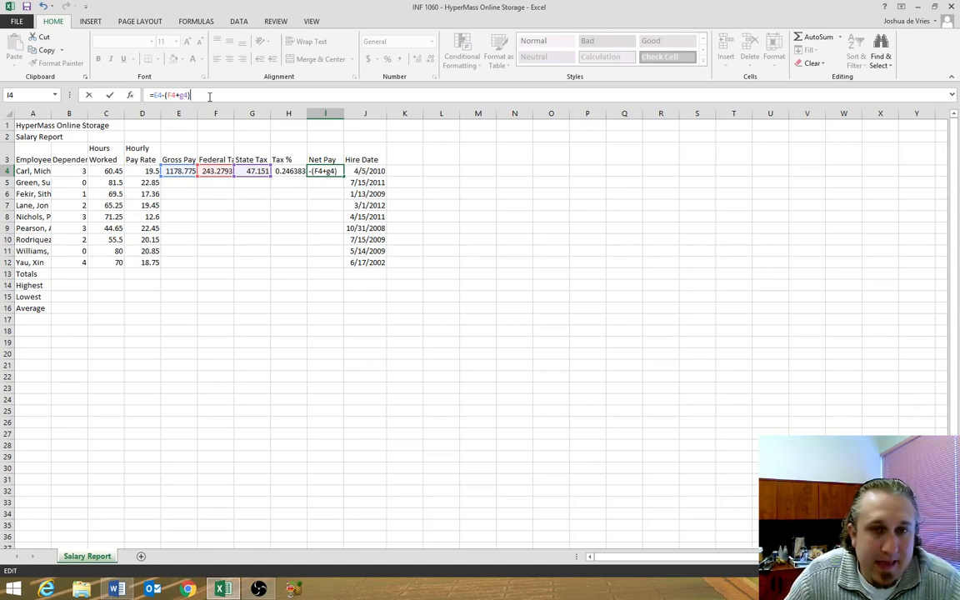
pyautogui.press('Return')
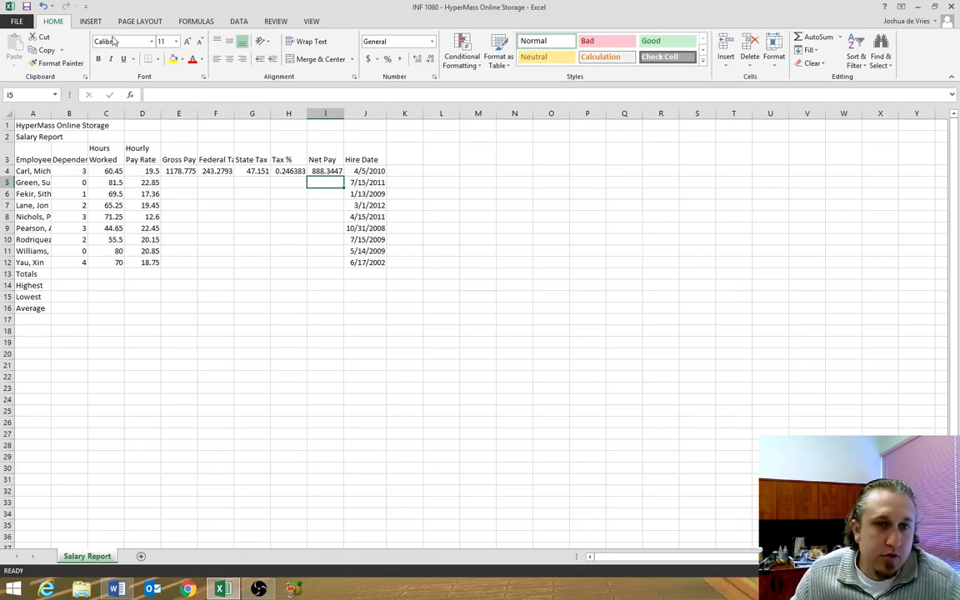
pyautogui.click(177, 171)
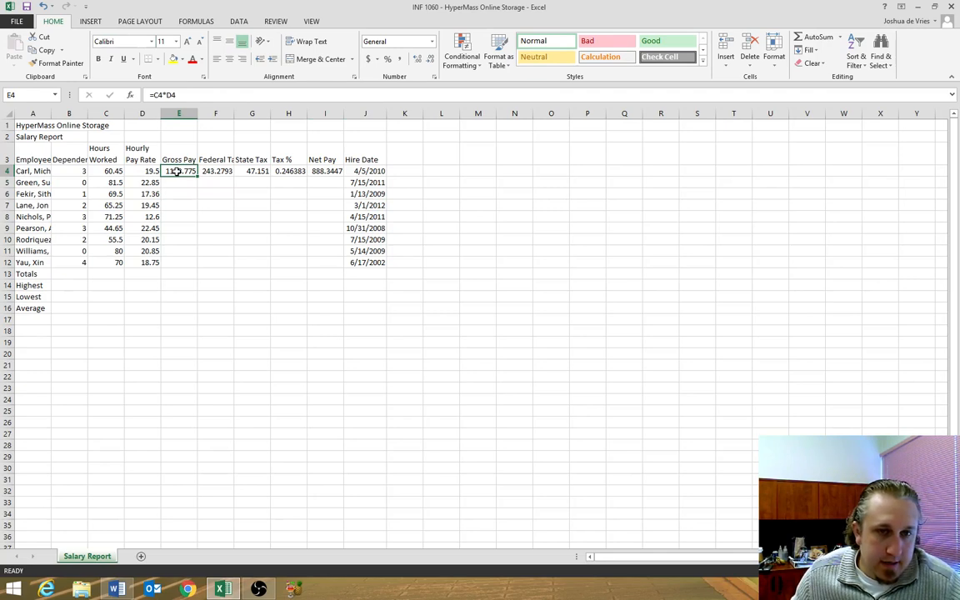
pyautogui.moveTo(177, 171); pyautogui.dragTo(338, 171)
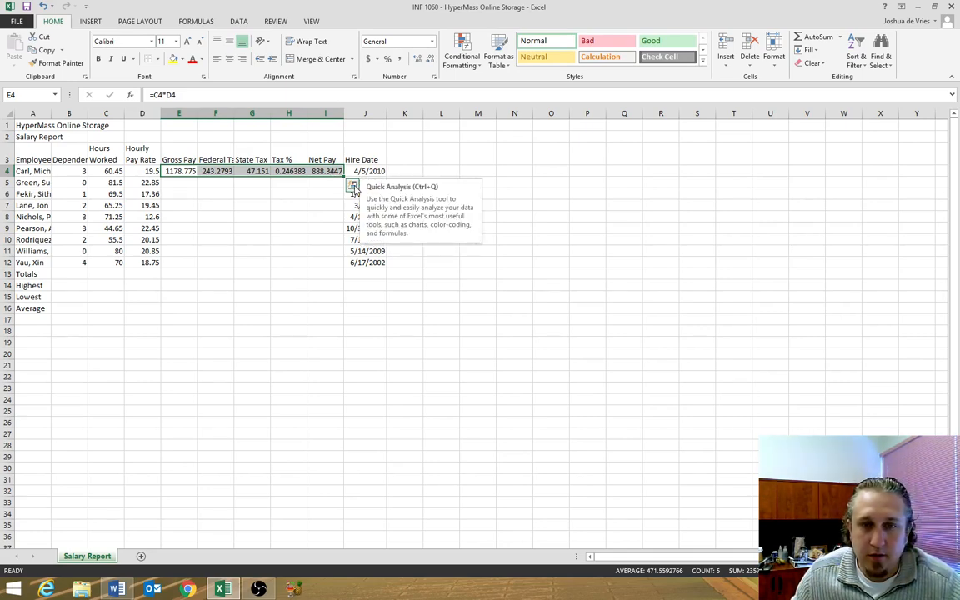
pyautogui.click(180, 171)
pyautogui.moveTo(201, 178); pyautogui.dragTo(336, 262)
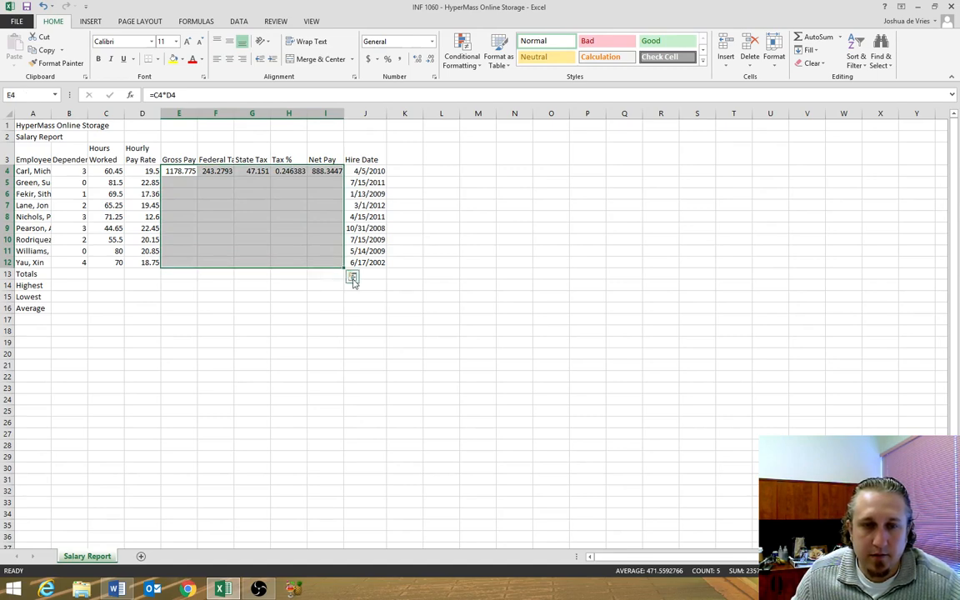
pyautogui.click(353, 279)
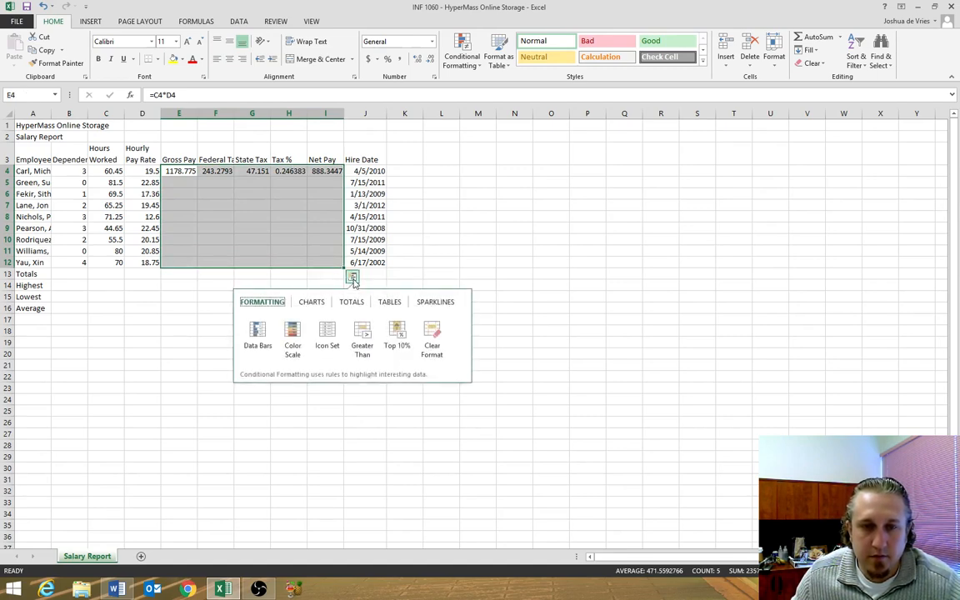
pyautogui.click(352, 279)
pyautogui.click(338, 274)
# Try to copy the first employee's formulas in E4:I4 with Fill Down, and undo the fill.
pyautogui.moveTo(172, 173); pyautogui.dragTo(325, 170)
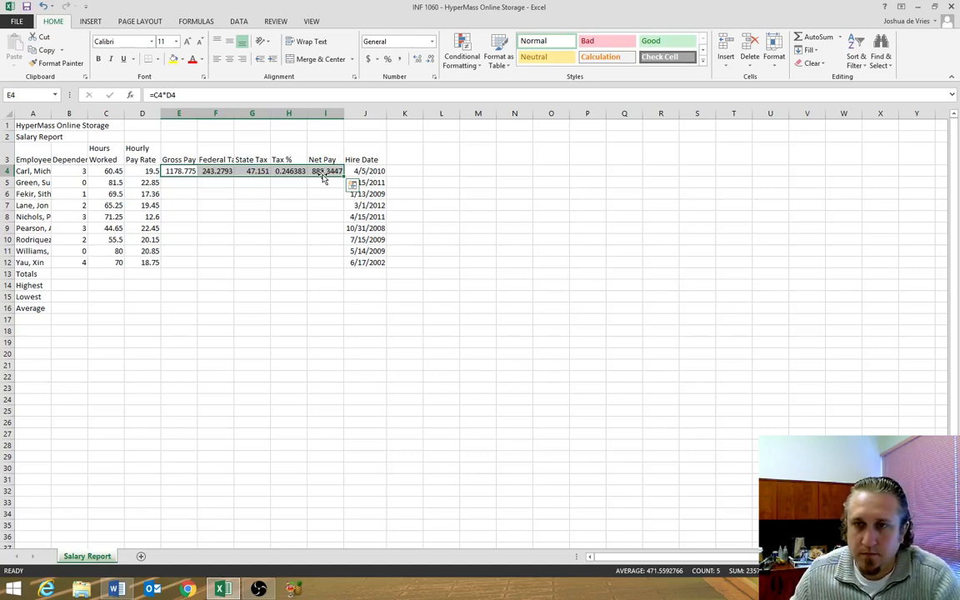
pyautogui.click(809, 50)
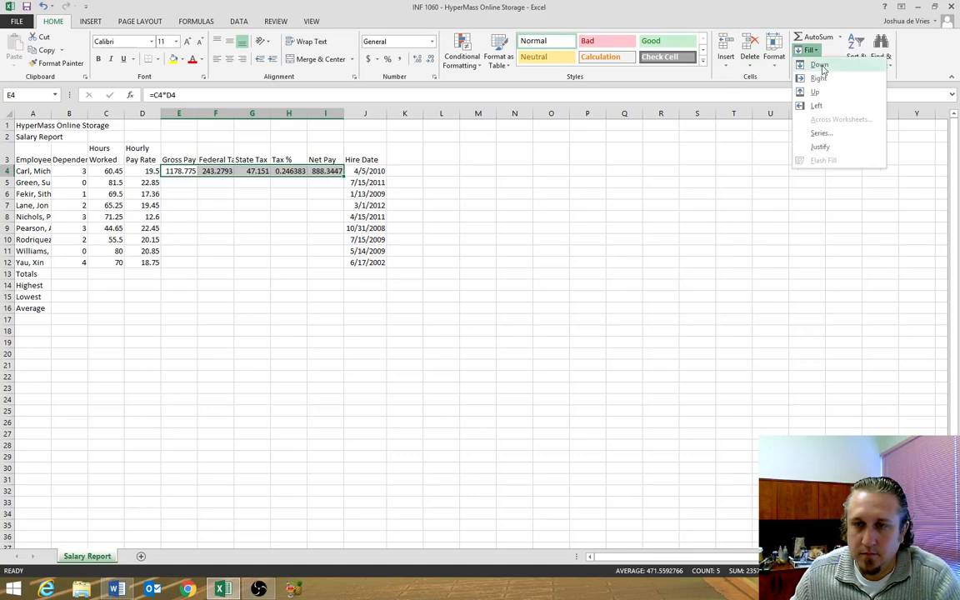
pyautogui.click(820, 65)
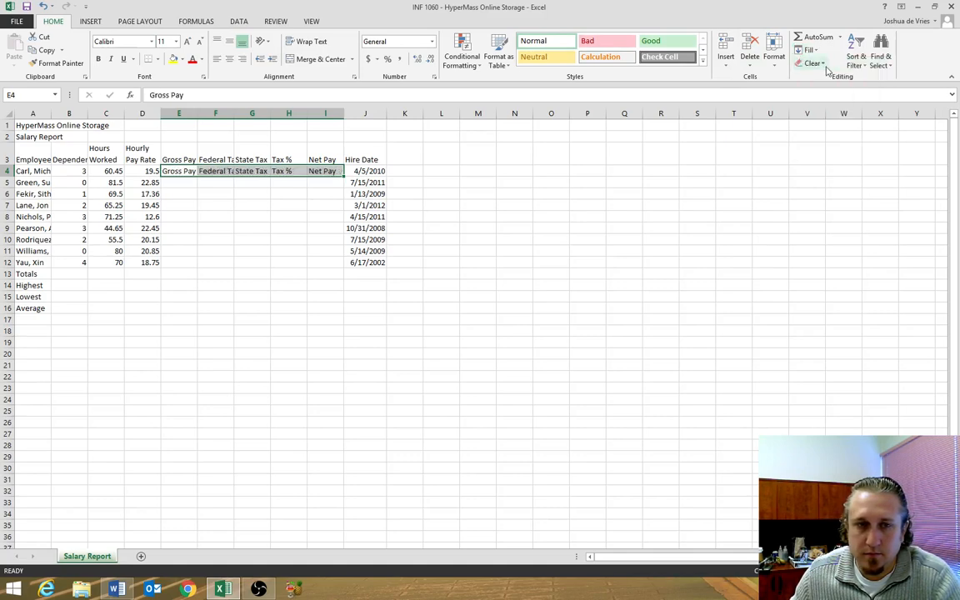
pyautogui.click(44, 6)
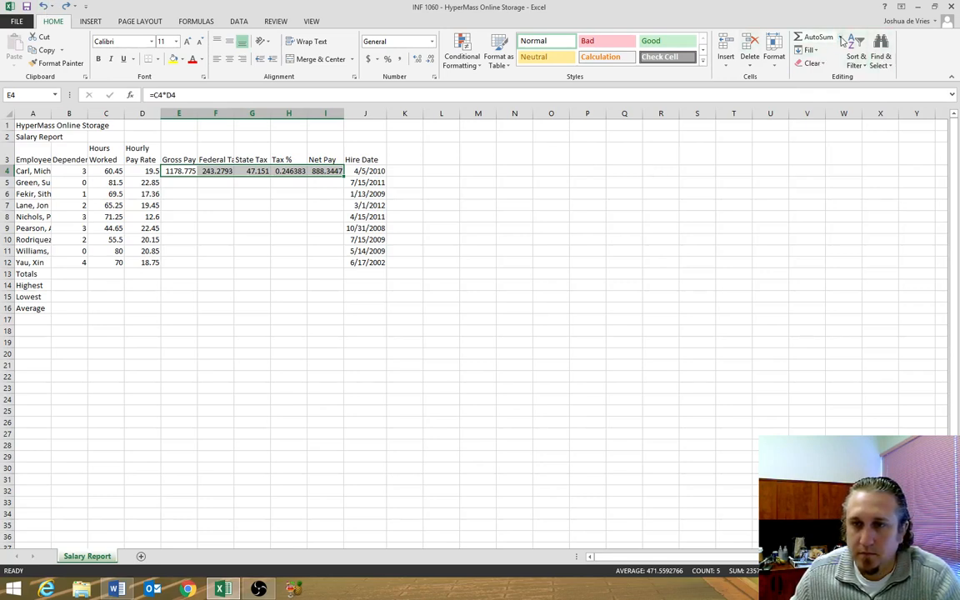
pyautogui.click(841, 37)
pyautogui.press('Escape')
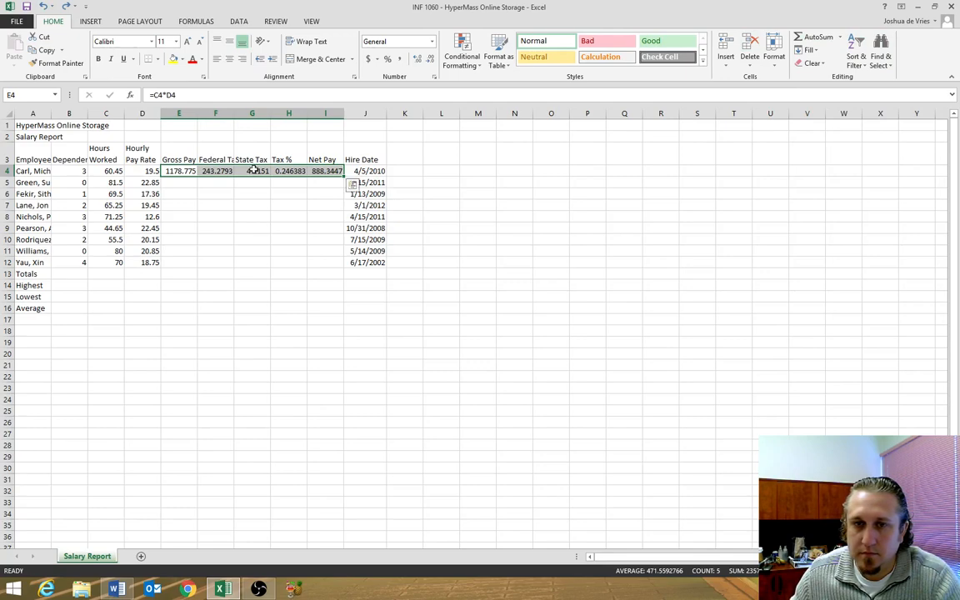
pyautogui.click(179, 171)
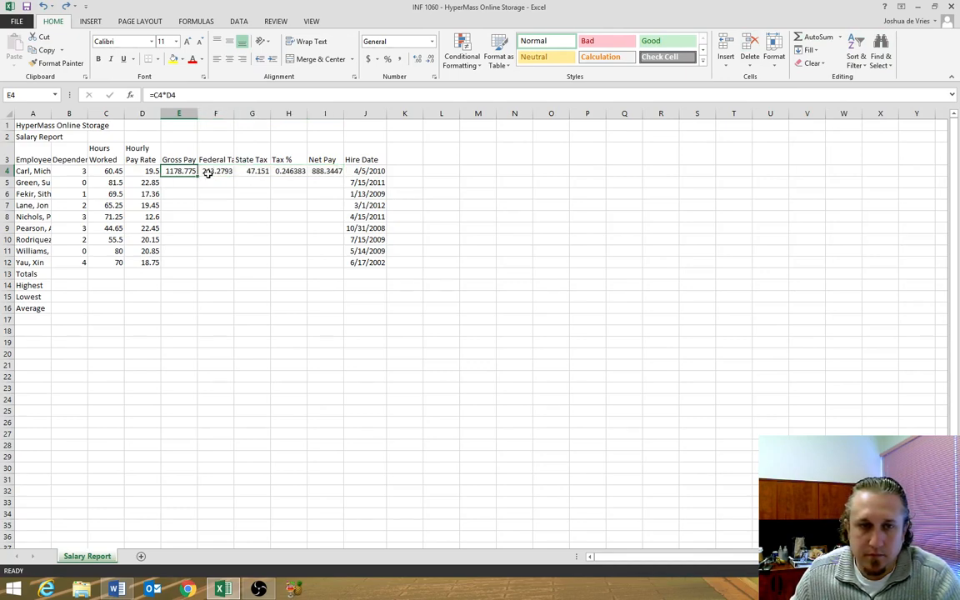
pyautogui.moveTo(182, 170); pyautogui.dragTo(327, 174)
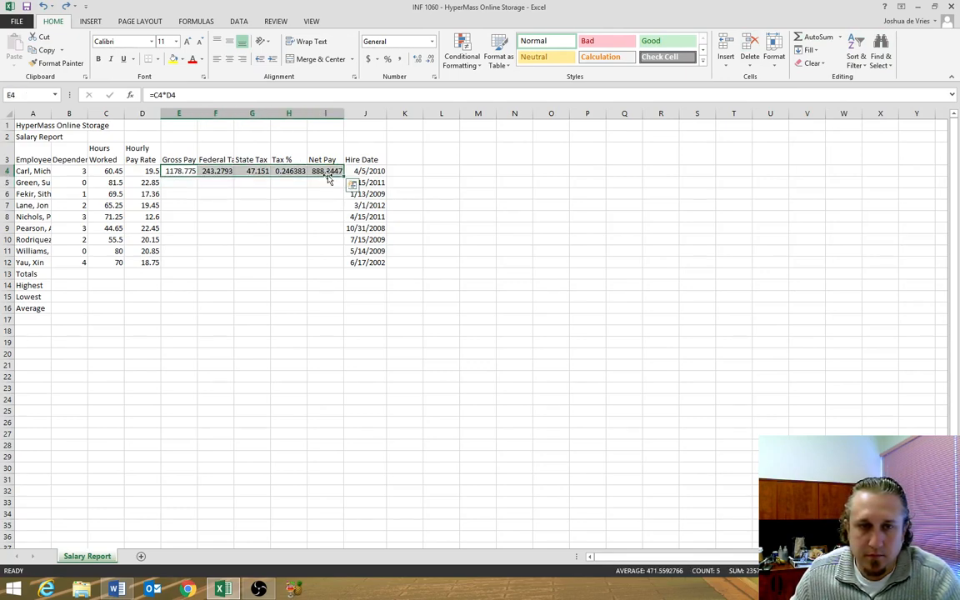
pyautogui.click(353, 184)
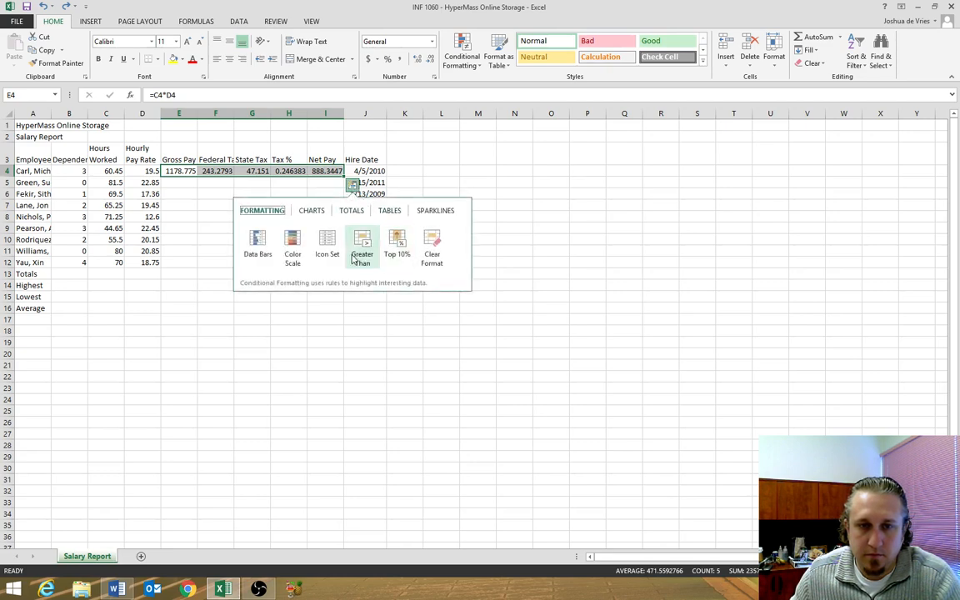
pyautogui.click(170, 171)
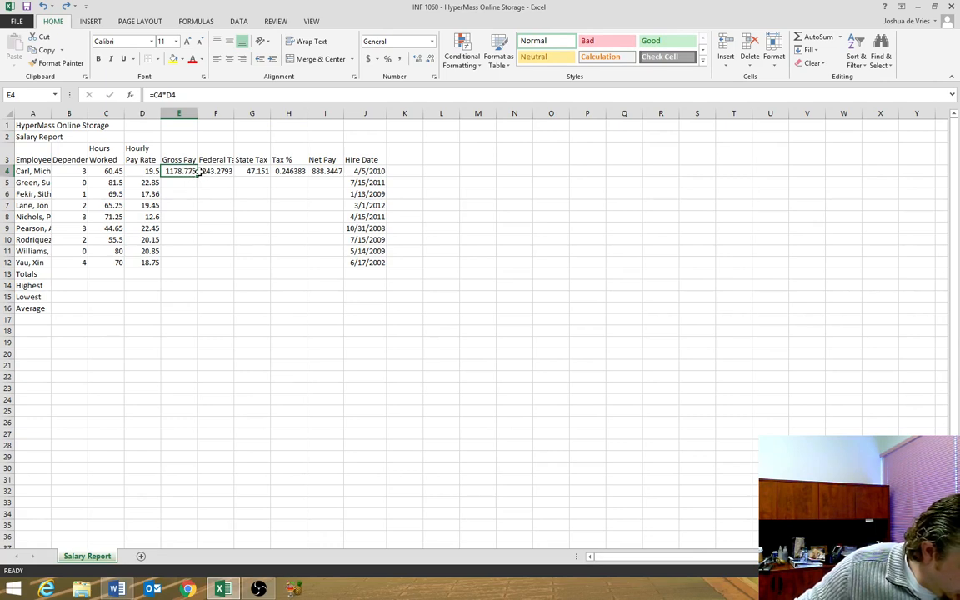
# Fill the first employee's formulas in E4:I4 down through row 12 and check several of the copied formulas.
pyautogui.moveTo(178, 173); pyautogui.dragTo(340, 267)
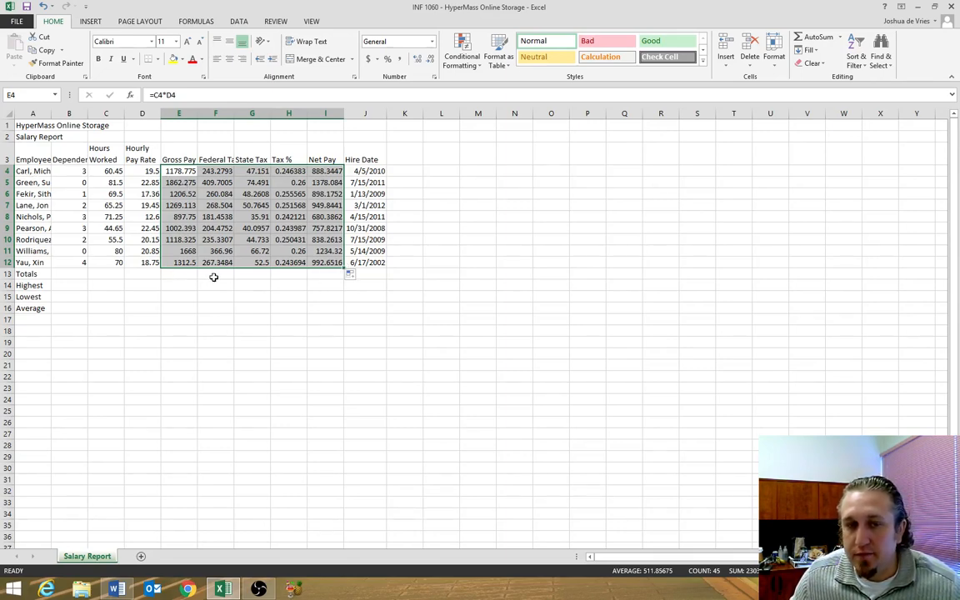
pyautogui.click(182, 276)
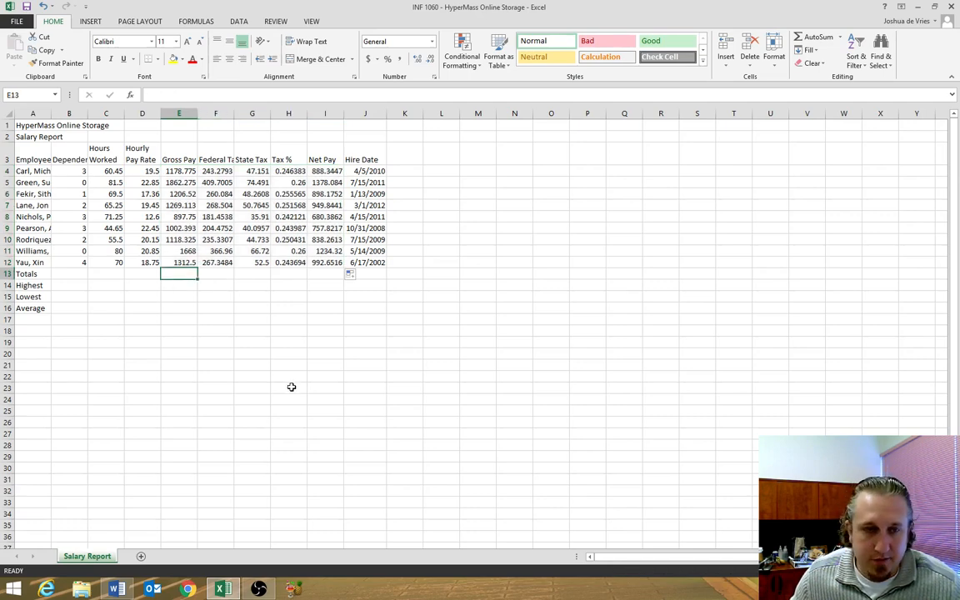
pyautogui.click(225, 229)
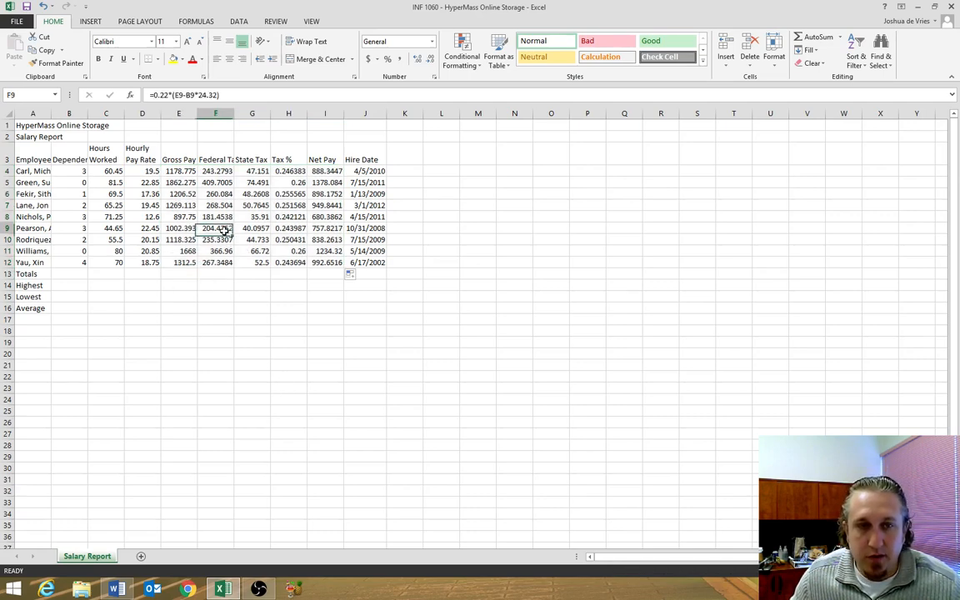
pyautogui.click(256, 195)
pyautogui.click(182, 173)
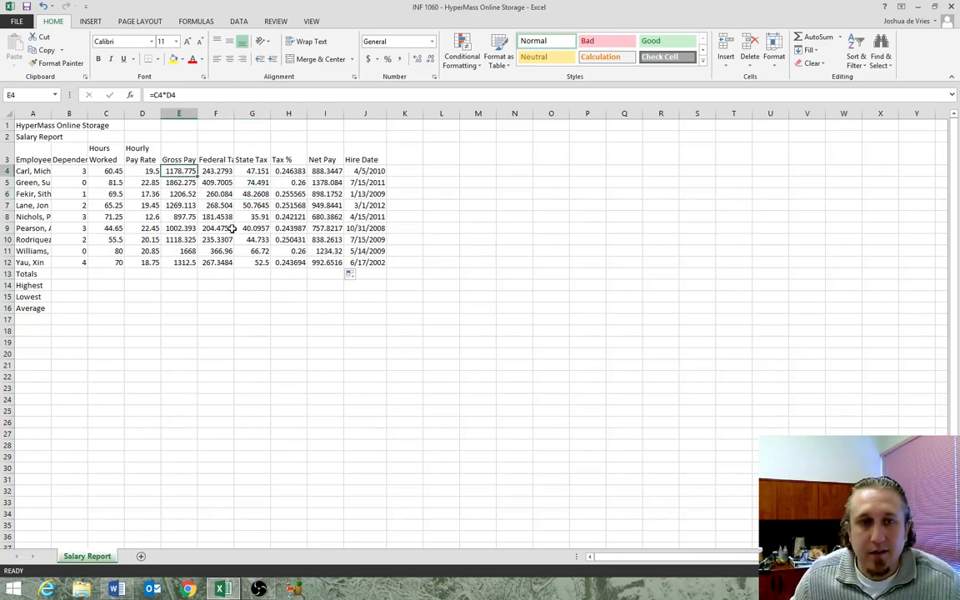
pyautogui.click(216, 252)
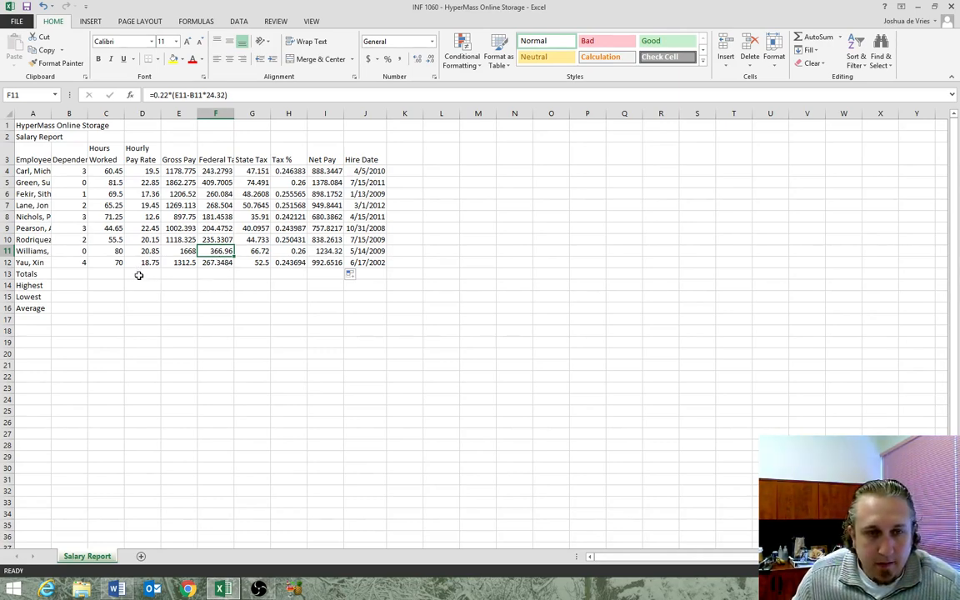
# Total the hours worked in C13 with AutoSum over C4:C12.
pyautogui.click(182, 275)
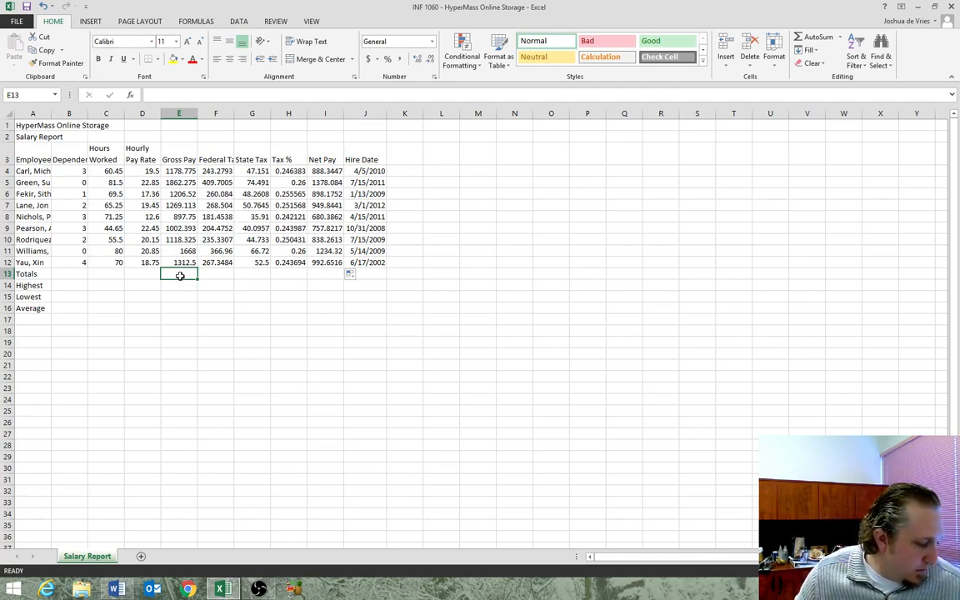
pyautogui.click(104, 276)
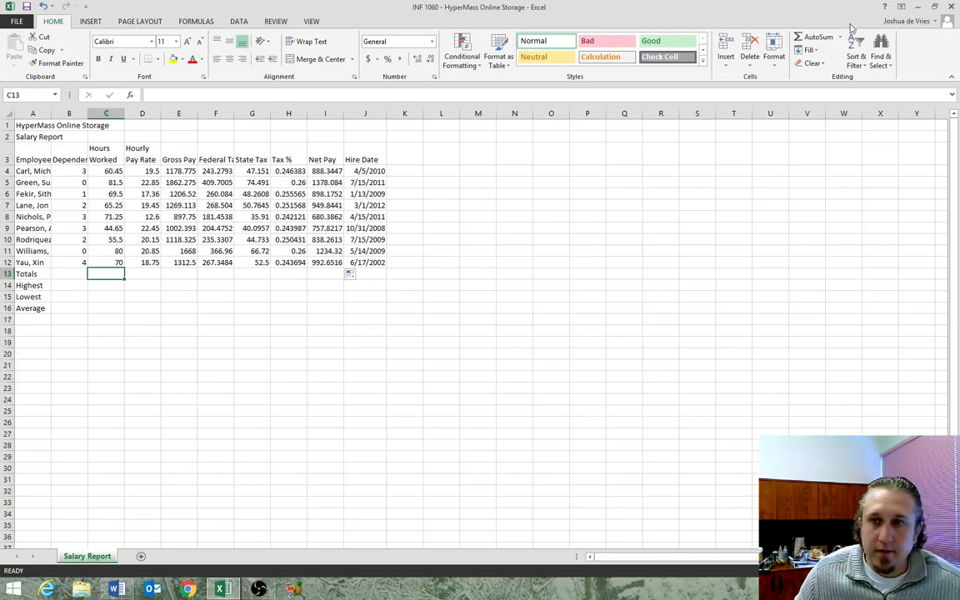
pyautogui.click(827, 39)
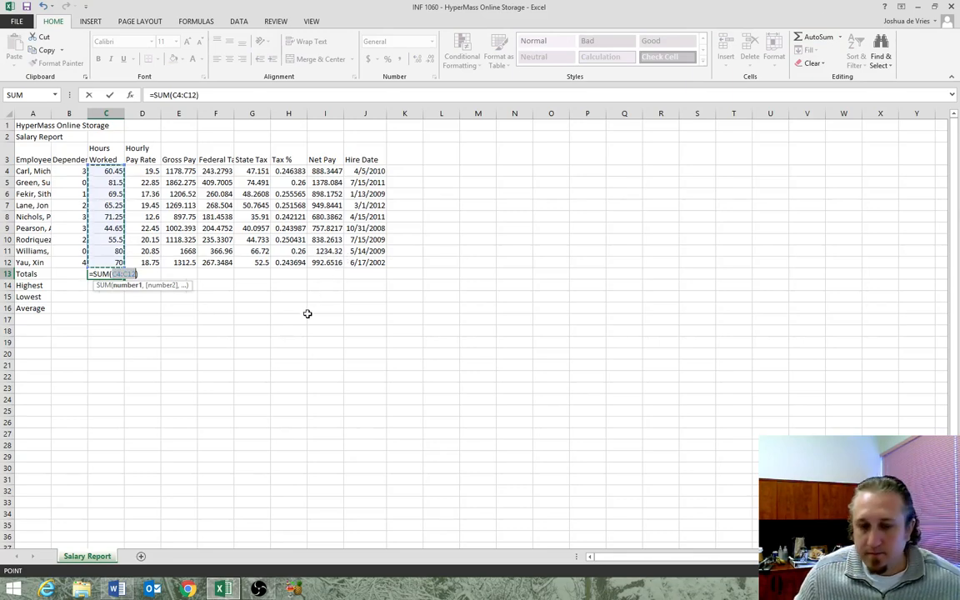
pyautogui.press('Return')
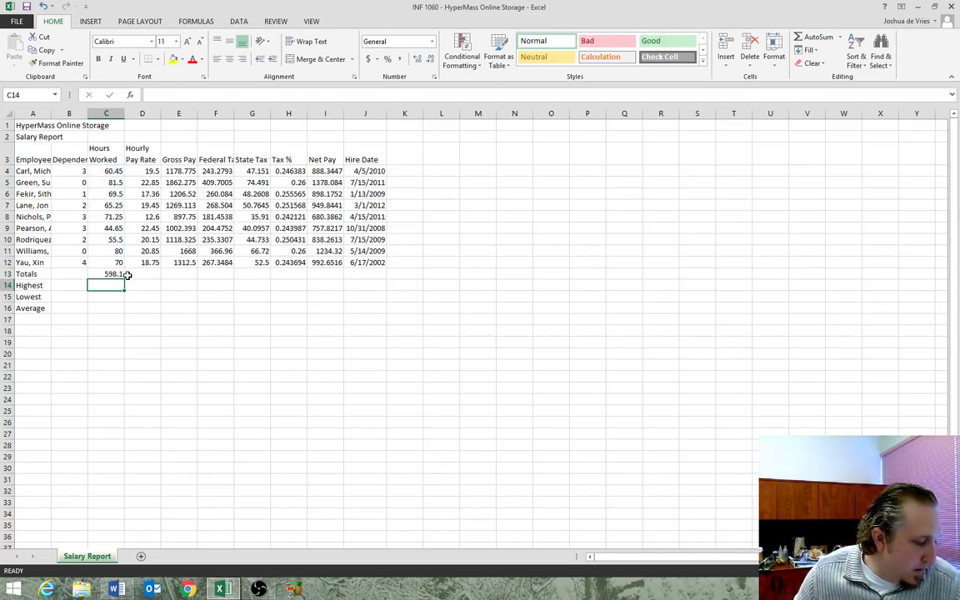
# Total the gross pay, federal tax and state tax columns in E13:G13 with AutoSum over rows 4 to 12.
pyautogui.click(184, 275)
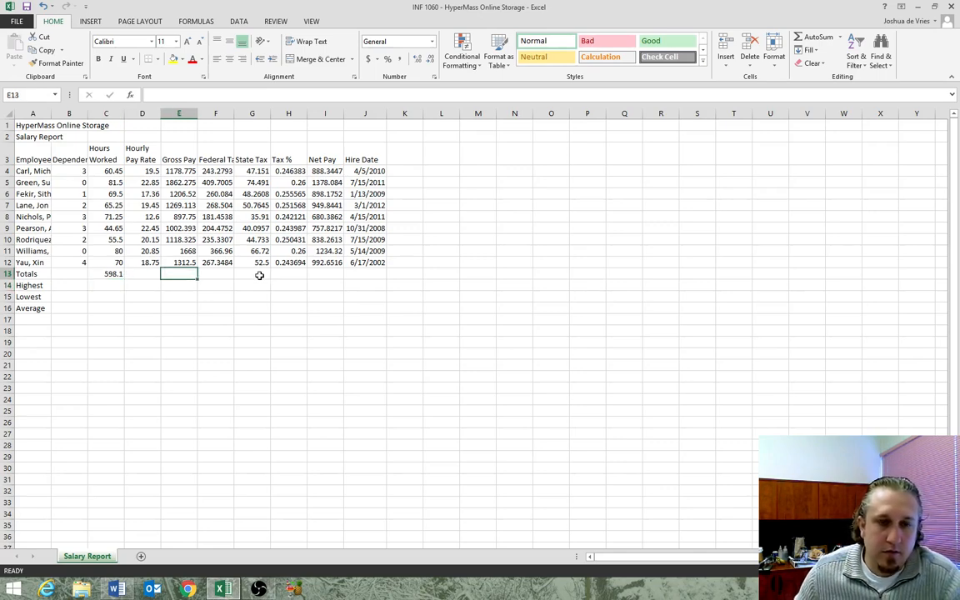
pyautogui.moveTo(259, 275); pyautogui.dragTo(179, 171)
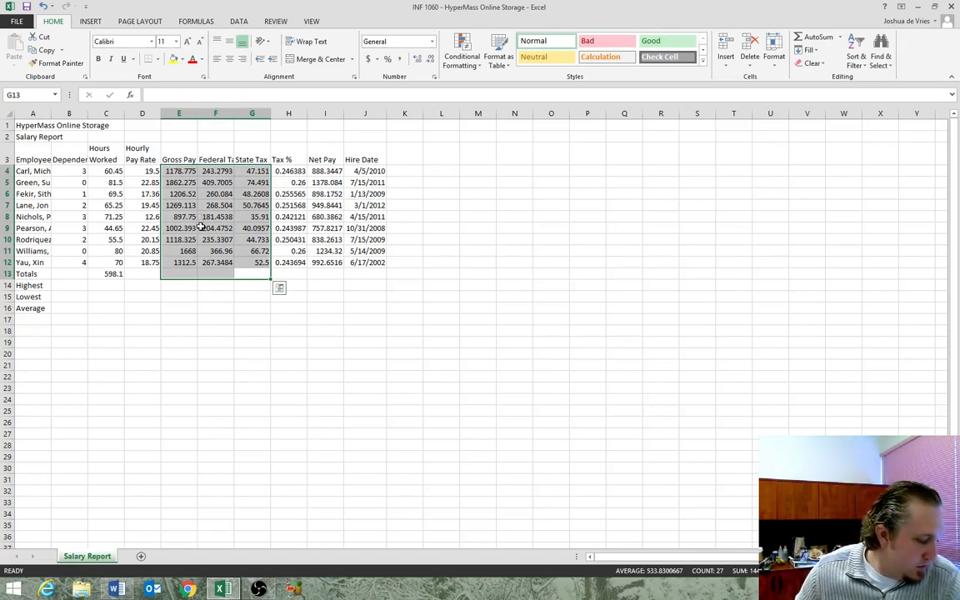
pyautogui.click(814, 38)
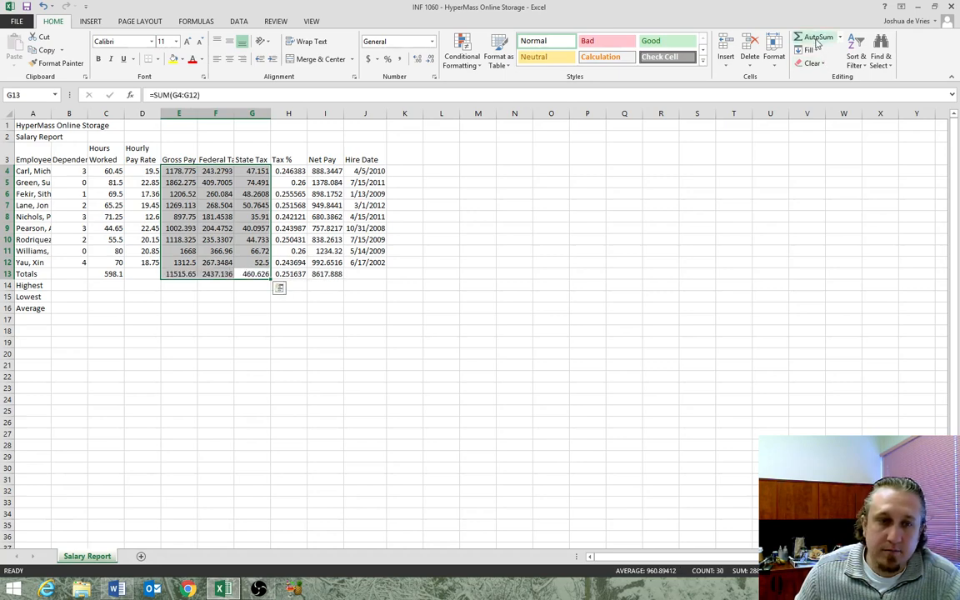
pyautogui.click(384, 343)
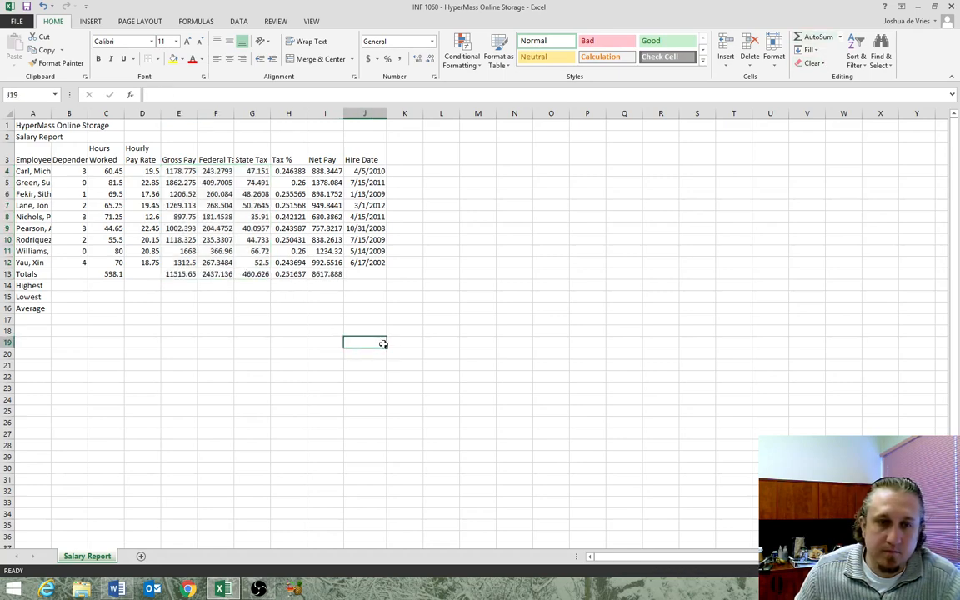
# Clear the tax percentage formula in H13 and check the net pay formula in I13.
pyautogui.click(295, 275)
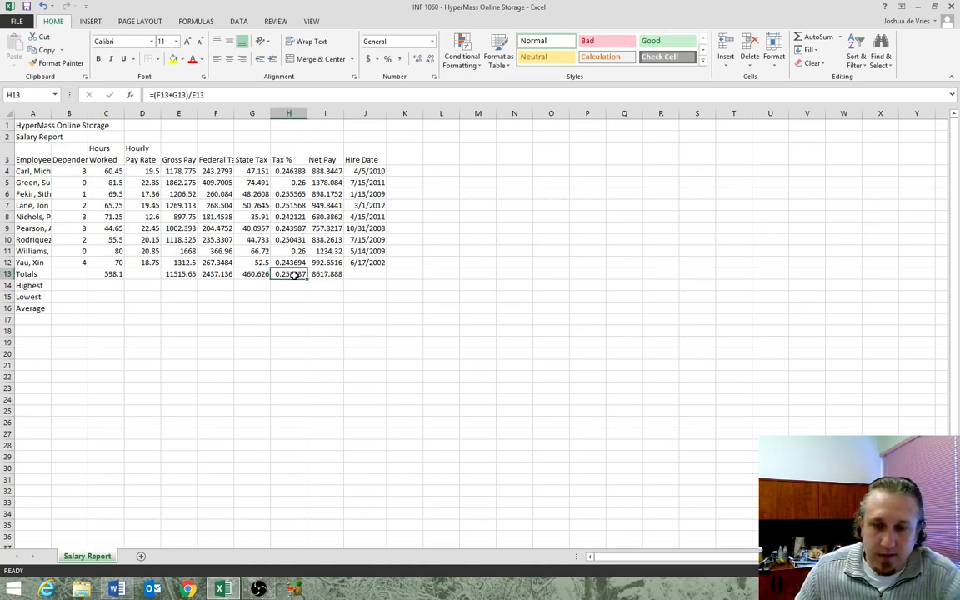
pyautogui.press('Delete')
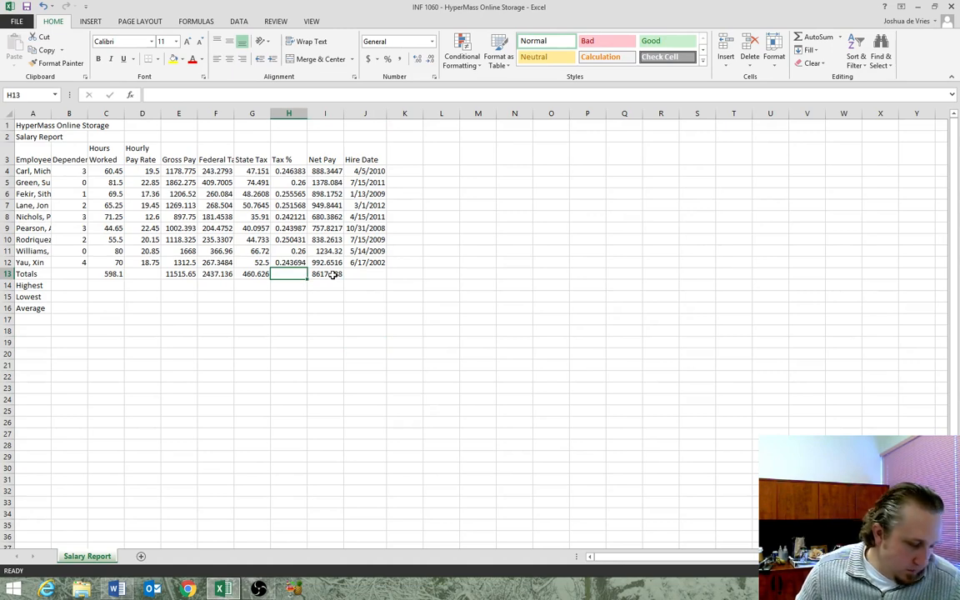
pyautogui.click(333, 274)
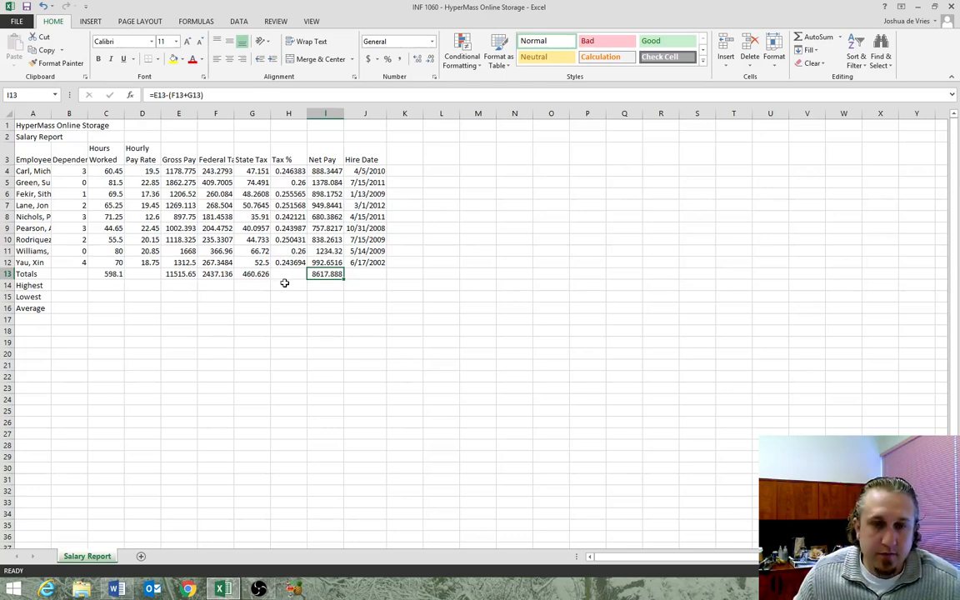
pyautogui.click(285, 275)
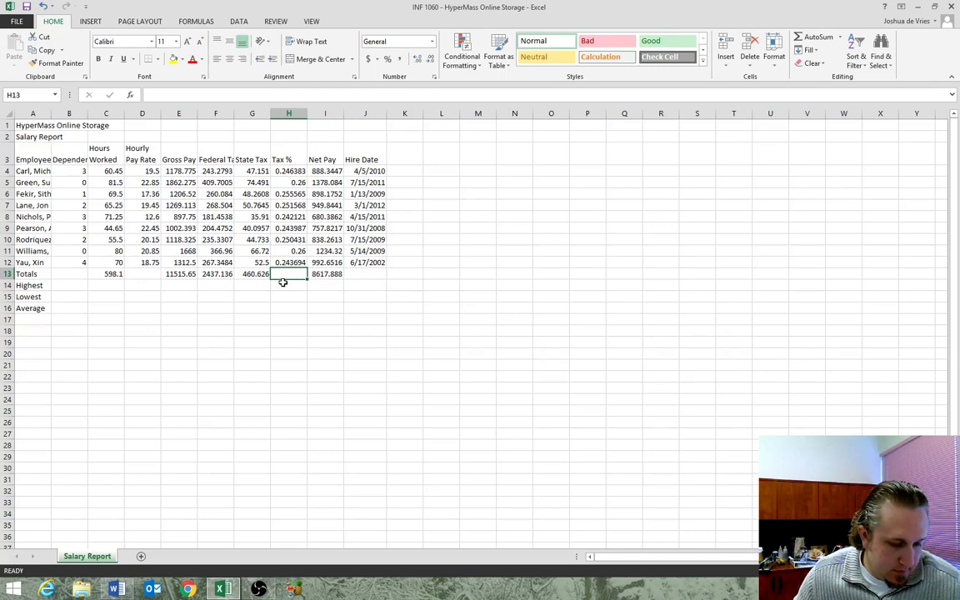
# Copy the tax percentage formula from H12 down into the Totals row at H13.
pyautogui.click(293, 263)
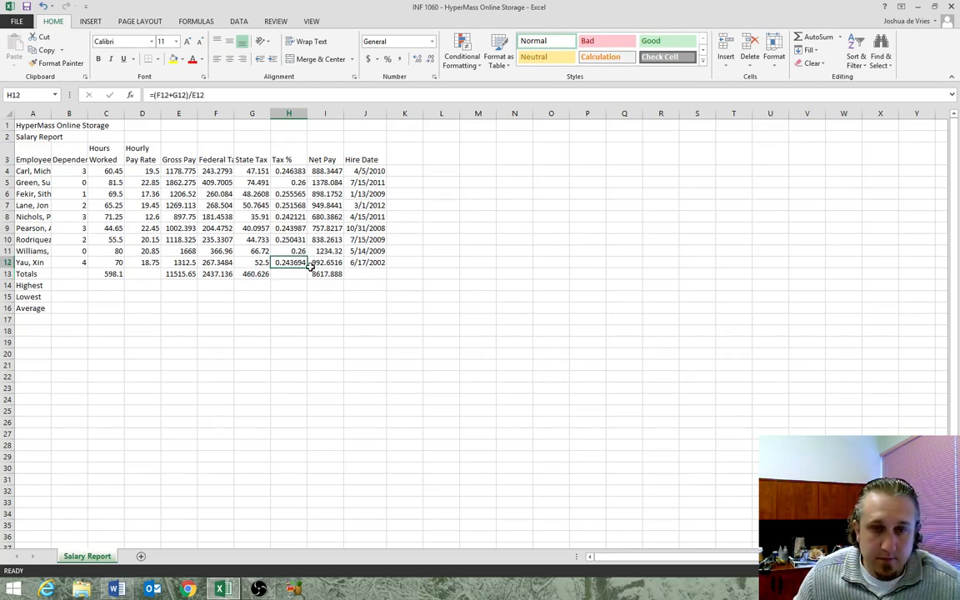
pyautogui.moveTo(306, 274); pyautogui.dragTo(300, 281)
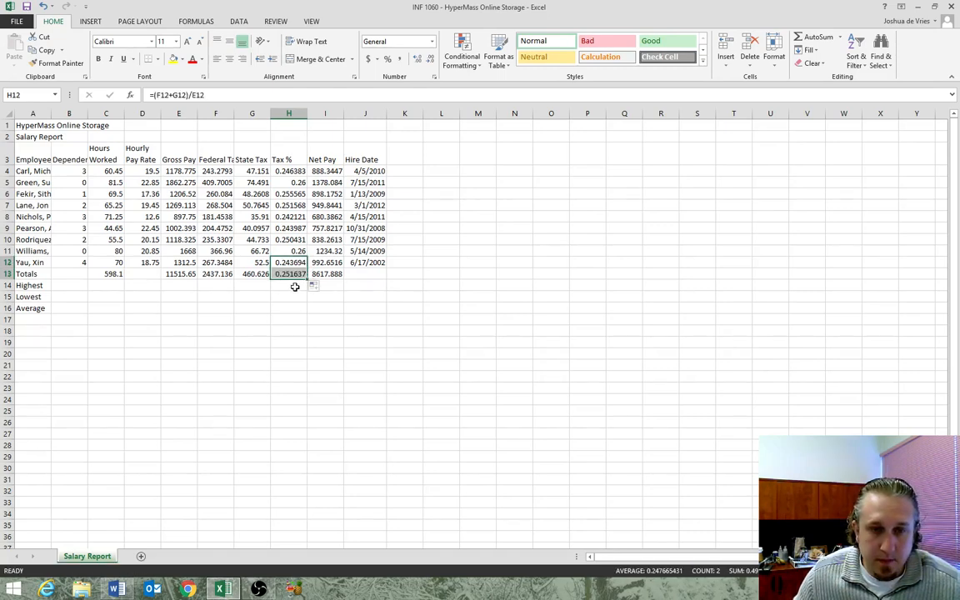
pyautogui.click(295, 288)
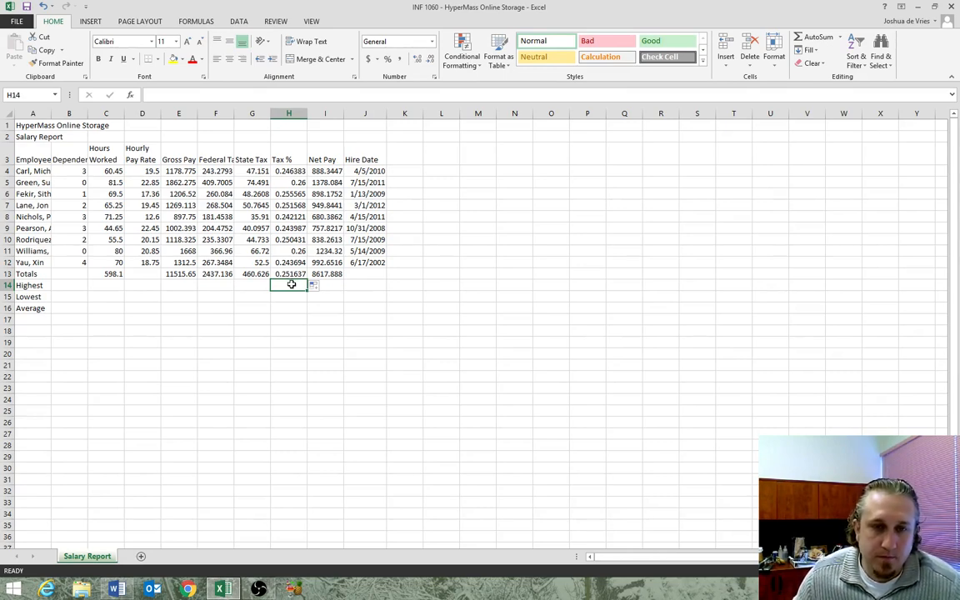
pyautogui.click(376, 276)
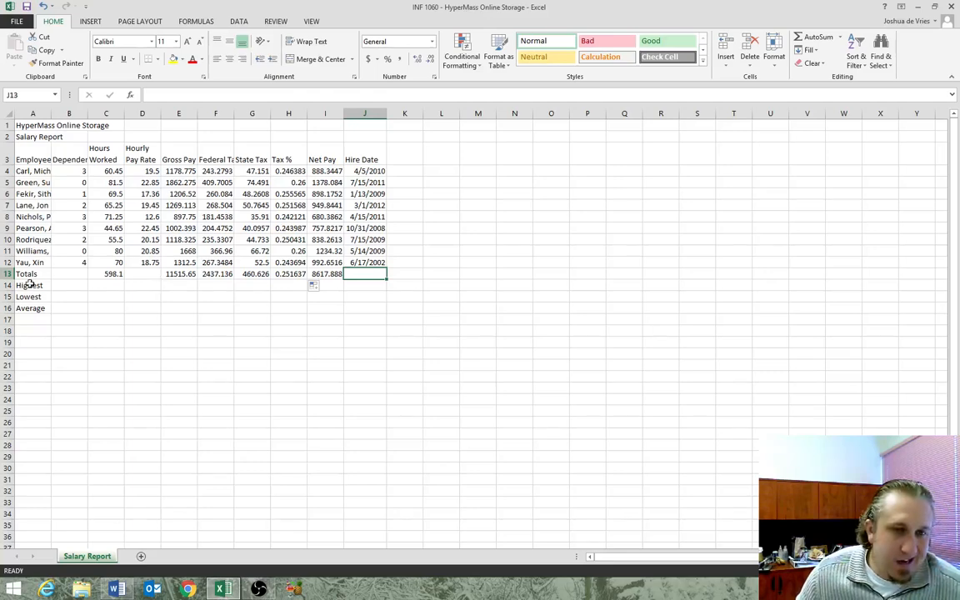
# Insert the MAX function in B14 for the highest number of dependents.
pyautogui.click(65, 286)
pyautogui.write('=')
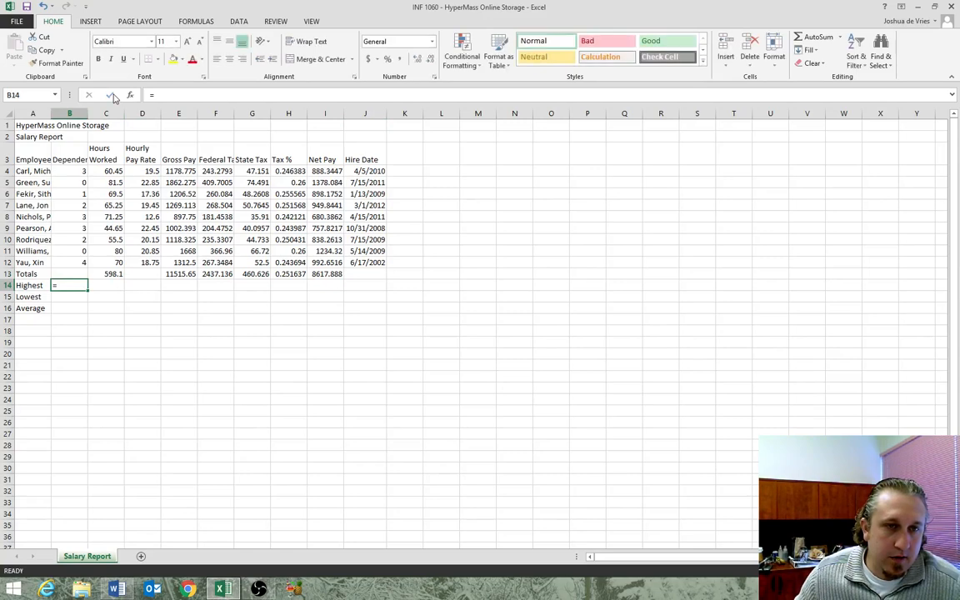
pyautogui.click(154, 95)
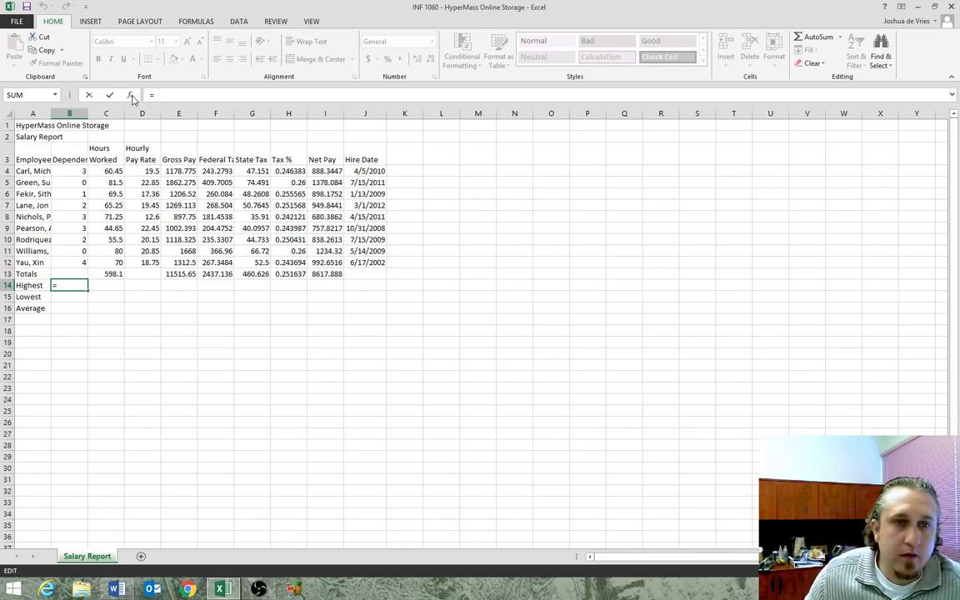
pyautogui.click(131, 95)
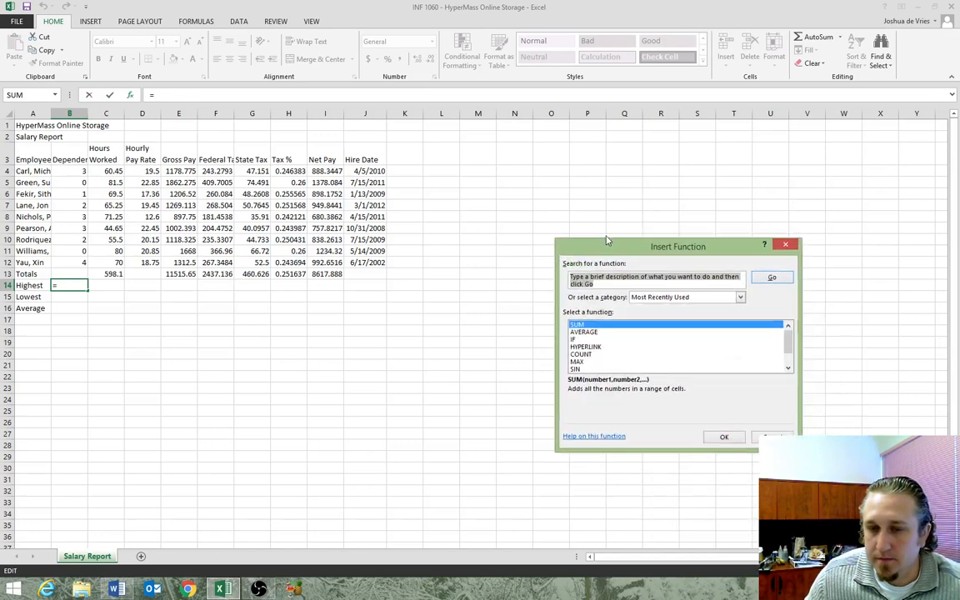
pyautogui.click(783, 354)
pyautogui.click(783, 355)
pyautogui.click(782, 310)
pyautogui.click(783, 310)
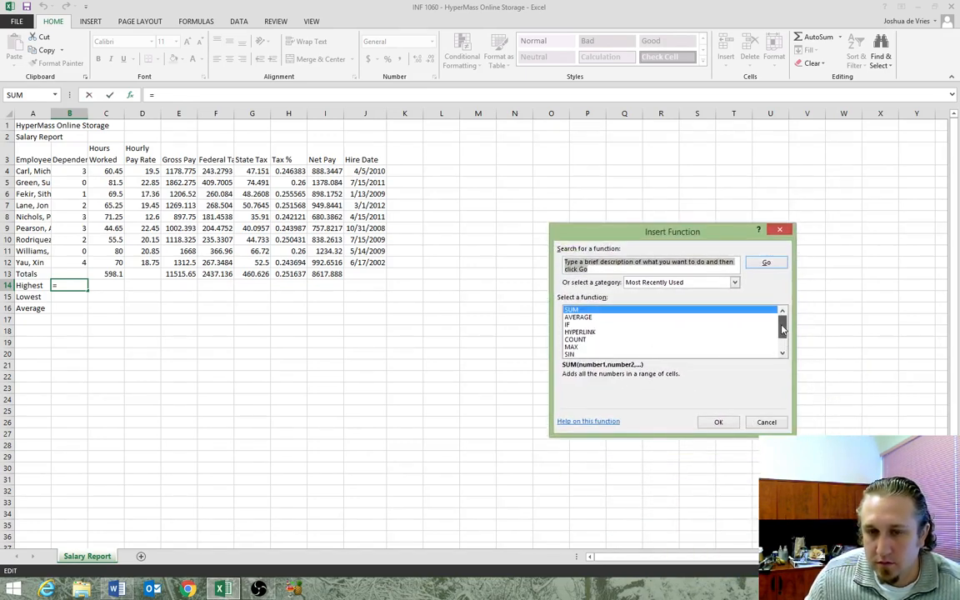
pyautogui.click(609, 348)
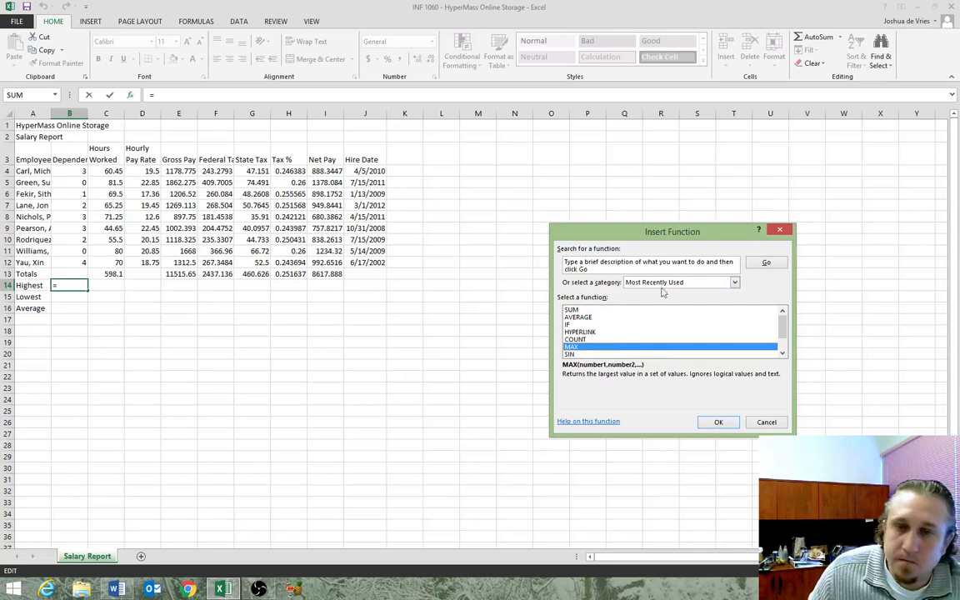
pyautogui.click(721, 422)
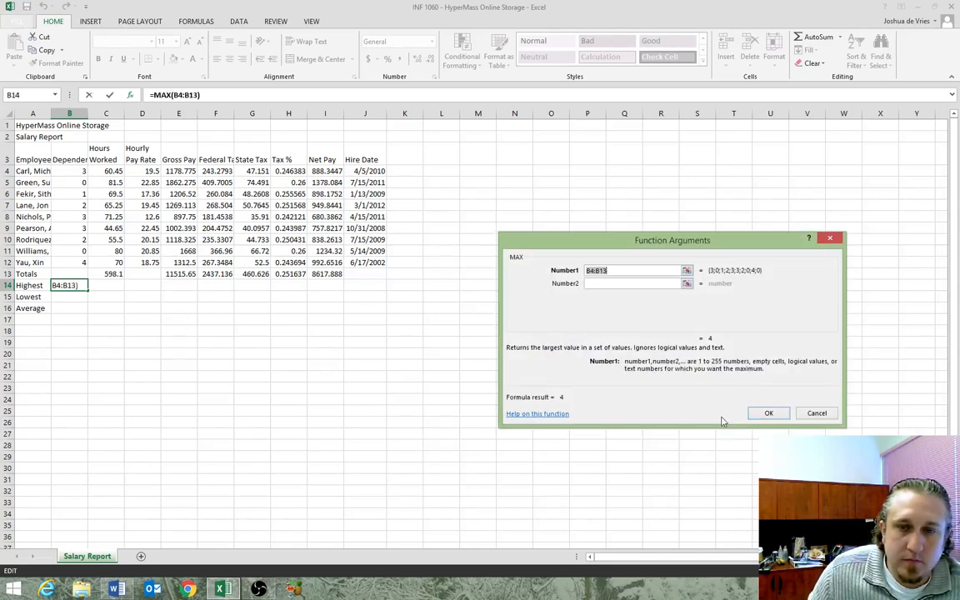
# Set the first argument of the MAX function in B14 to B4:B12 and accept the formula.
pyautogui.click(633, 271)
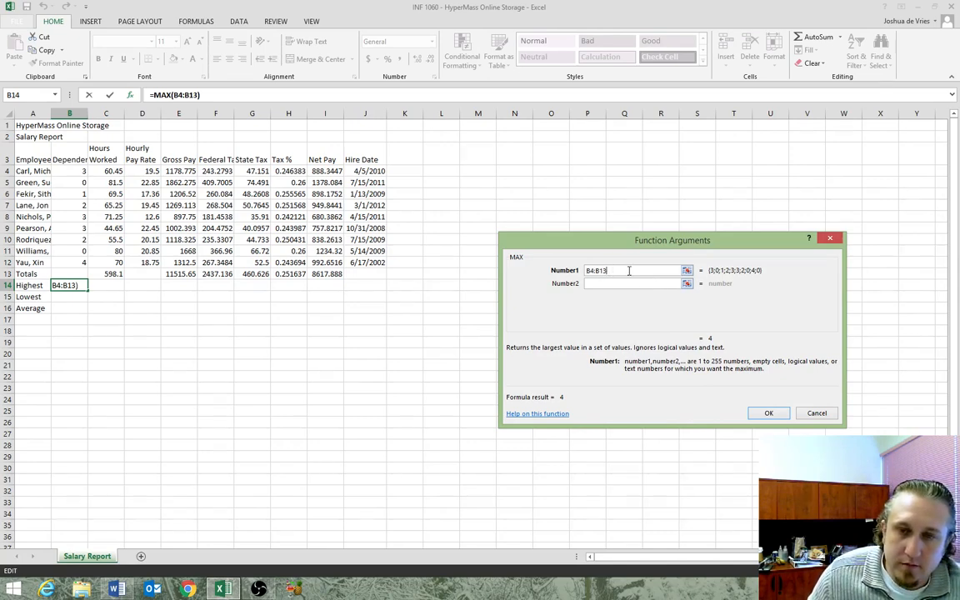
pyautogui.press('BackSpace')
pyautogui.write('2')
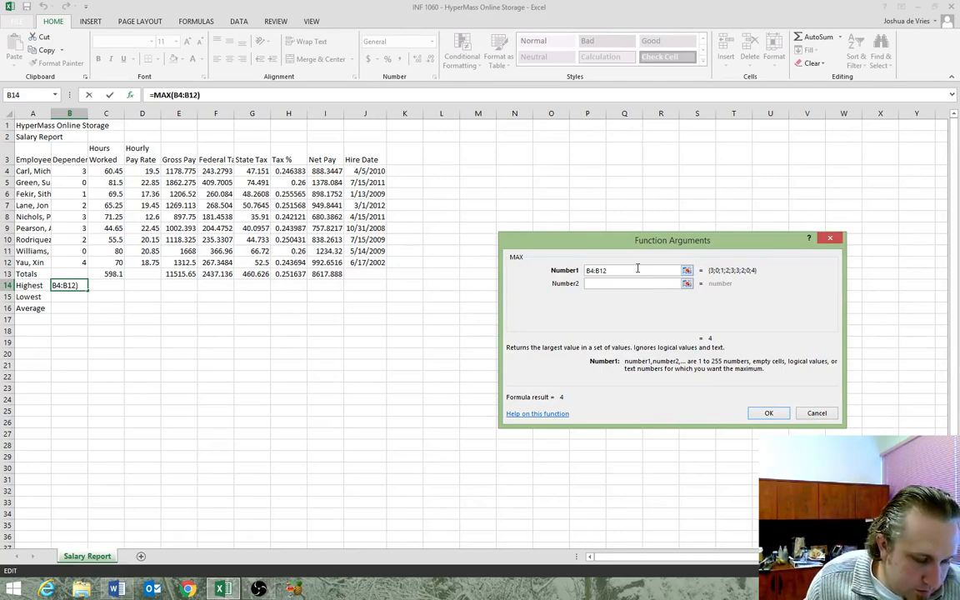
pyautogui.click(771, 415)
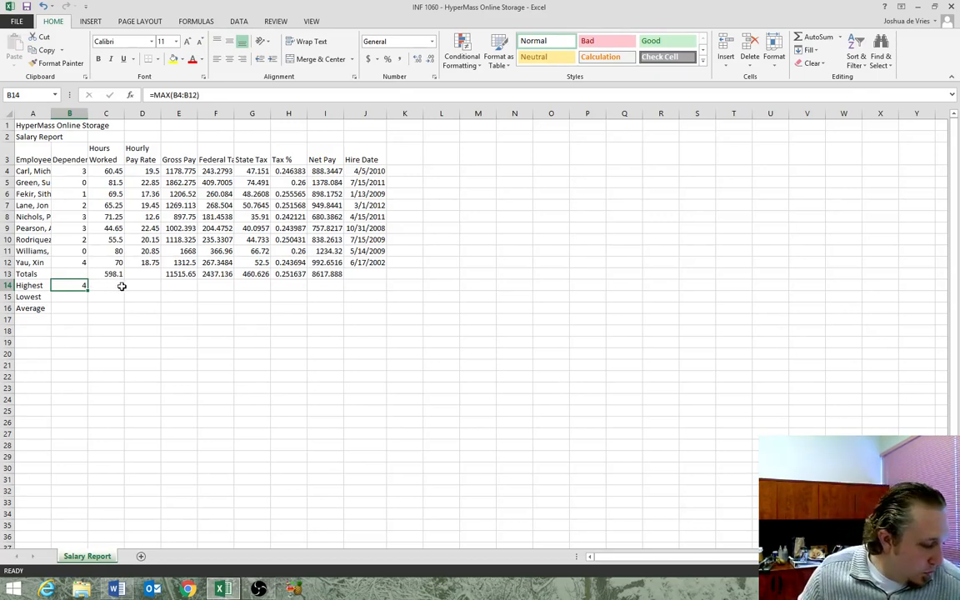
# Begin the formula for the lowest number of dependents in B15 with =Min.
pyautogui.click(70, 297)
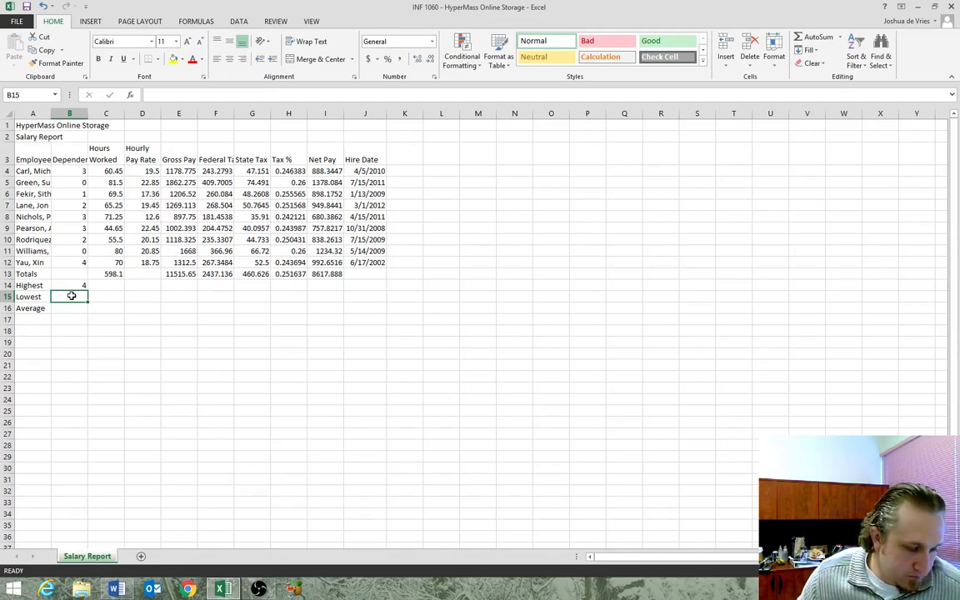
pyautogui.write('=')
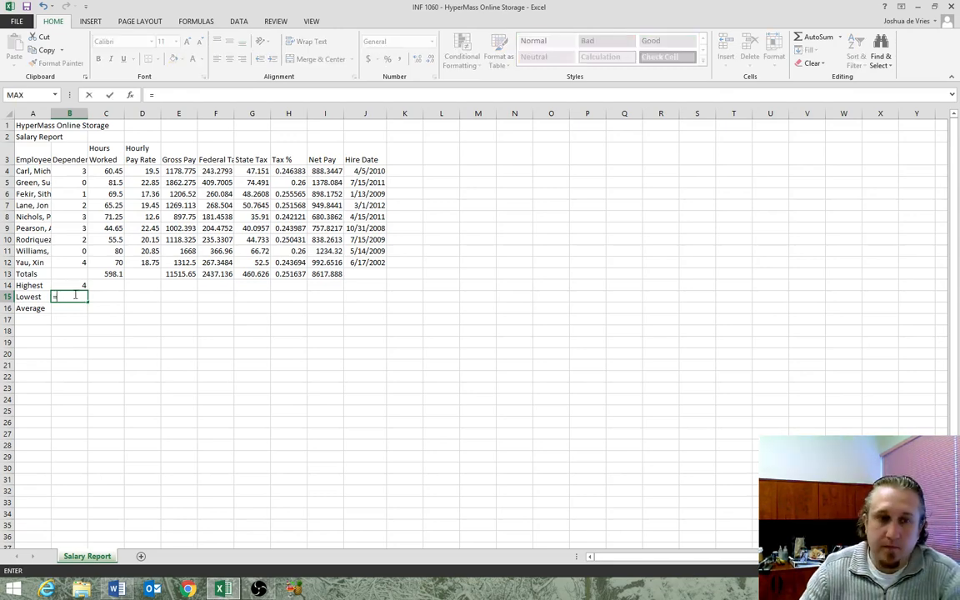
pyautogui.write('Min')
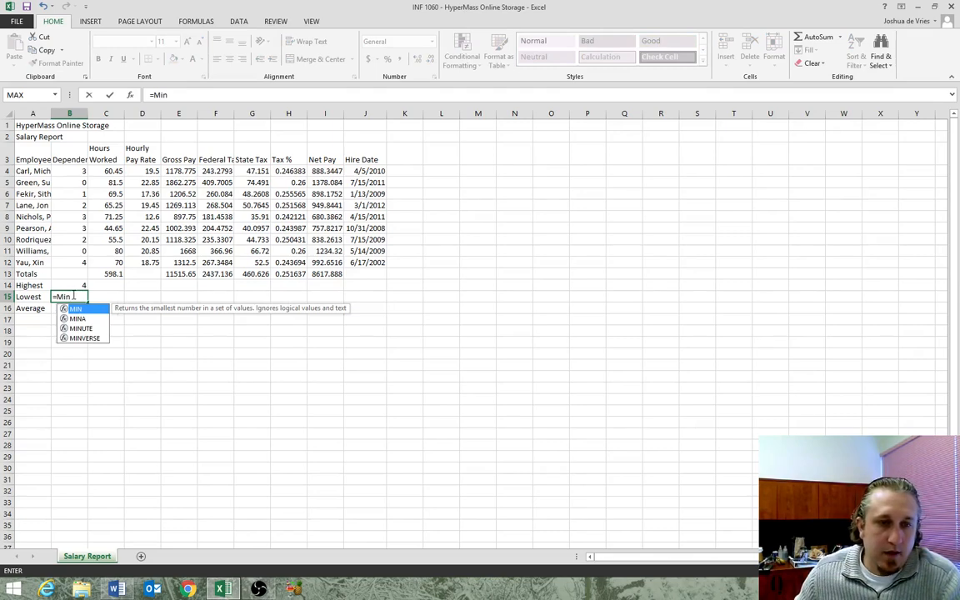
pyautogui.click(77, 171)
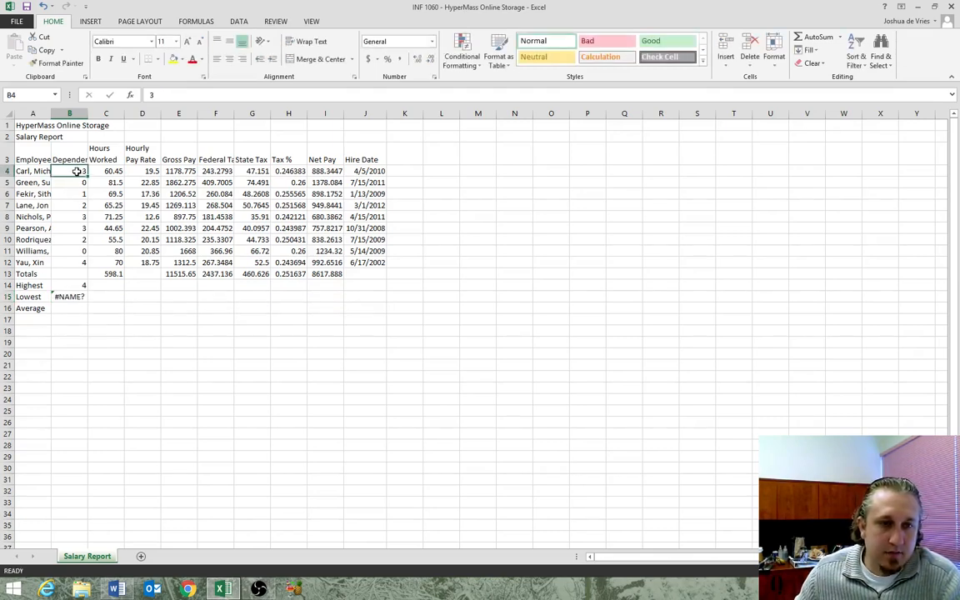
# Complete the B15 formula as =MIN(B4:B12) and check the accepted formula.
pyautogui.click(70, 298)
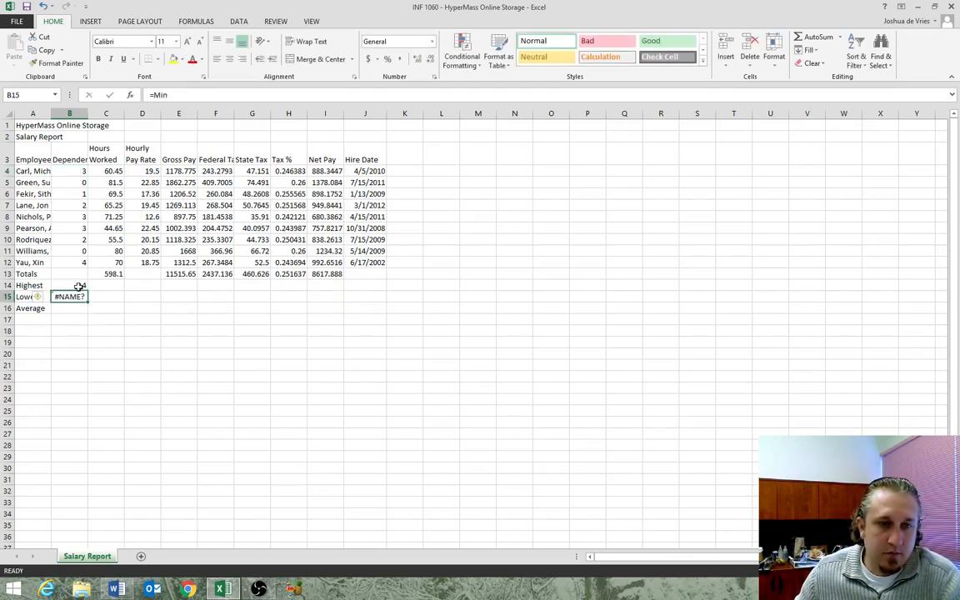
pyautogui.click(182, 95)
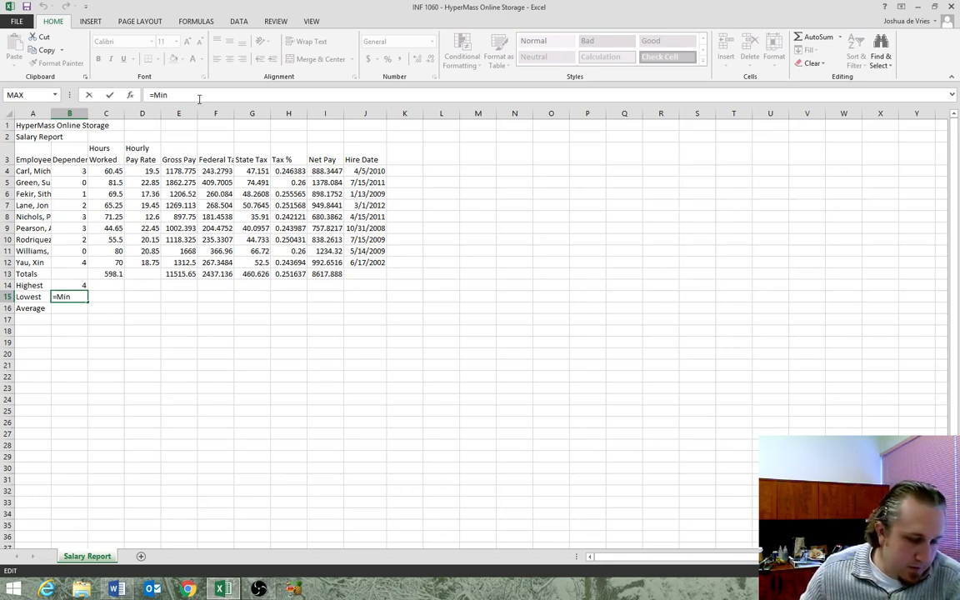
pyautogui.write('(')
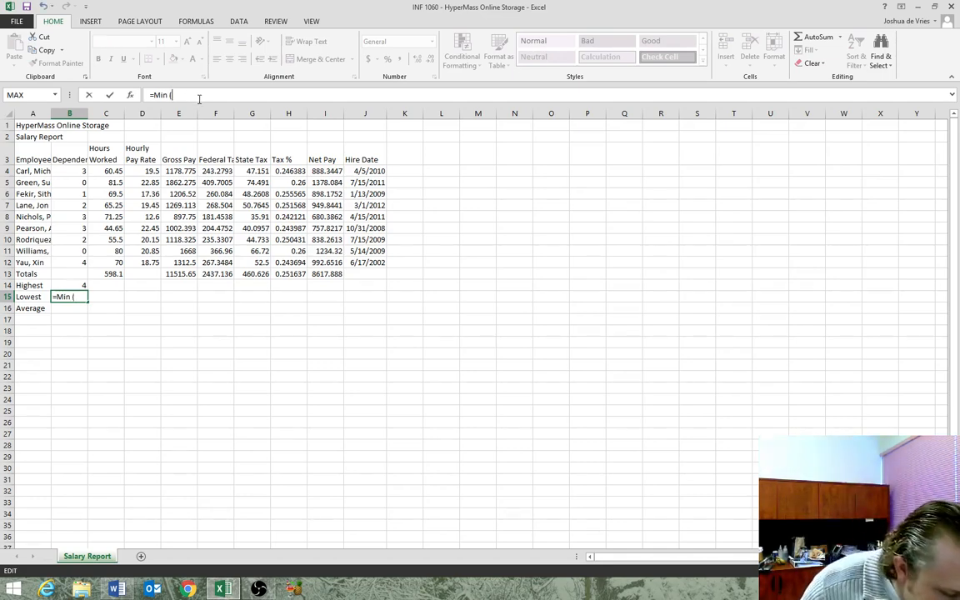
pyautogui.press('BackSpace')
pyautogui.press('BackSpace')
pyautogui.write('(')
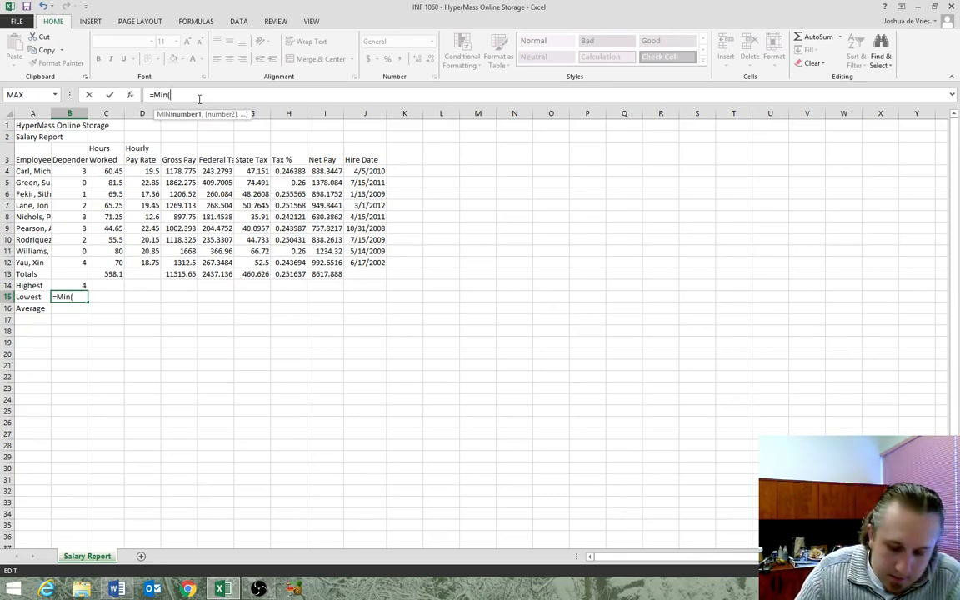
pyautogui.write('b4')
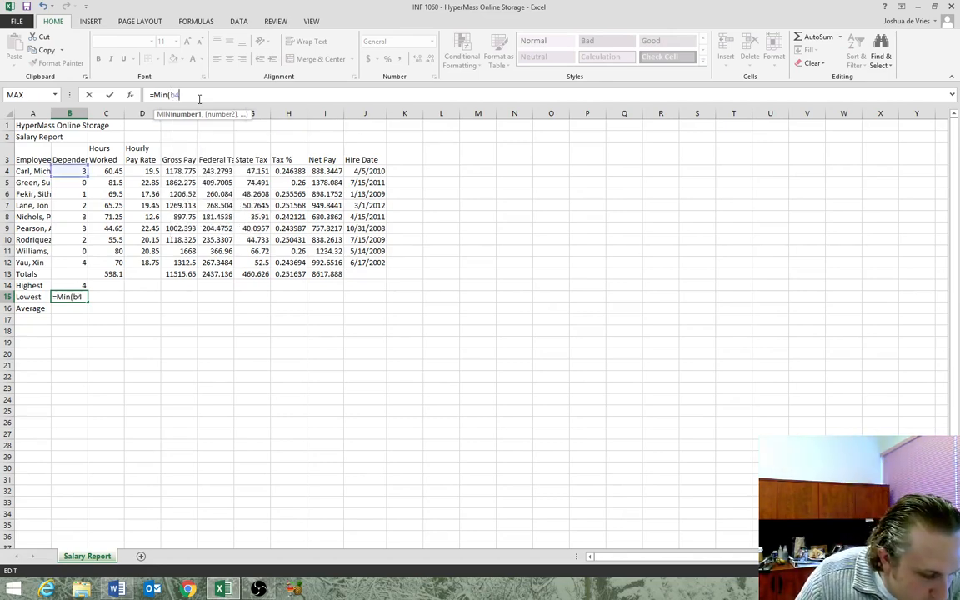
pyautogui.write(':')
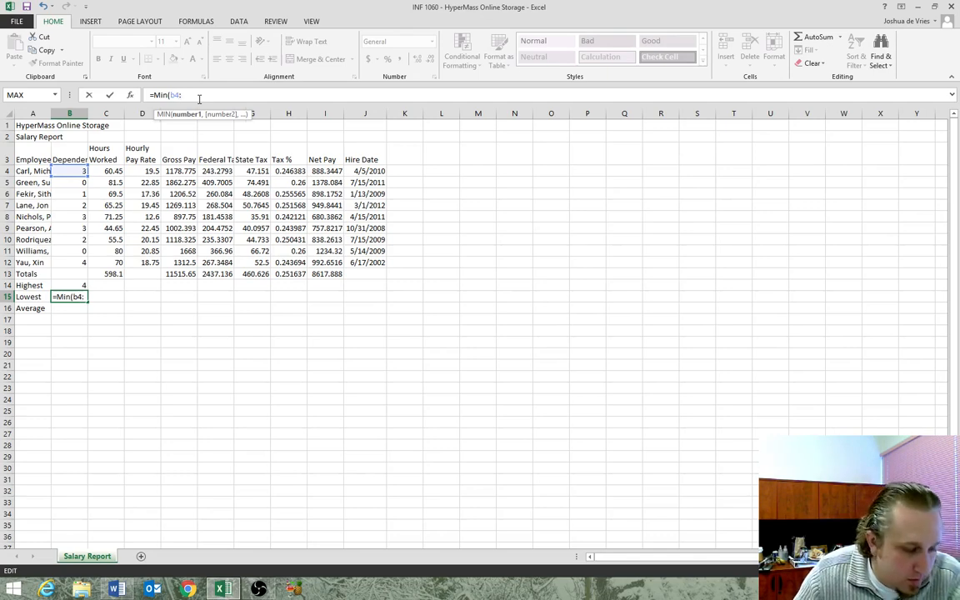
pyautogui.write('b12')
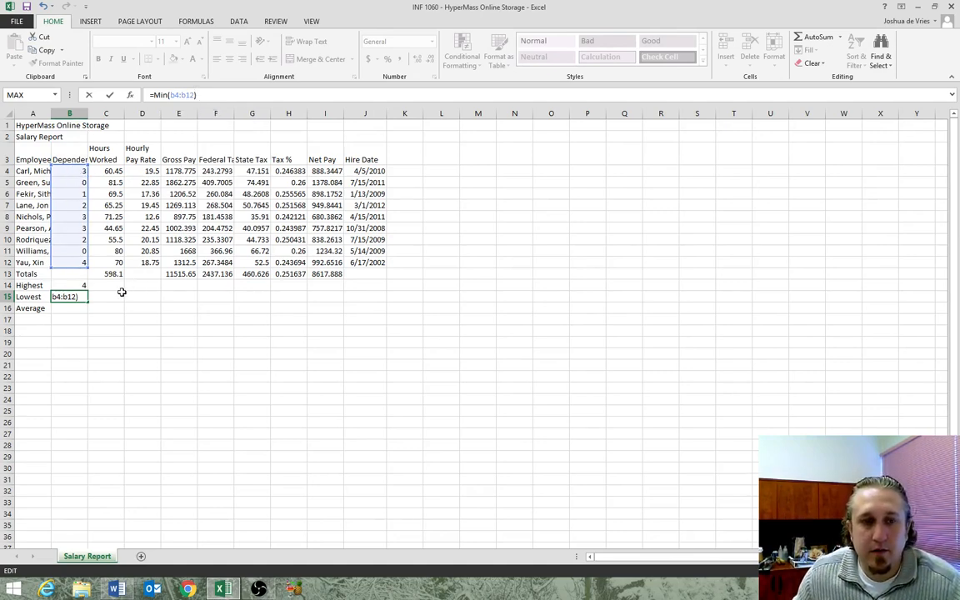
pyautogui.press('Return')
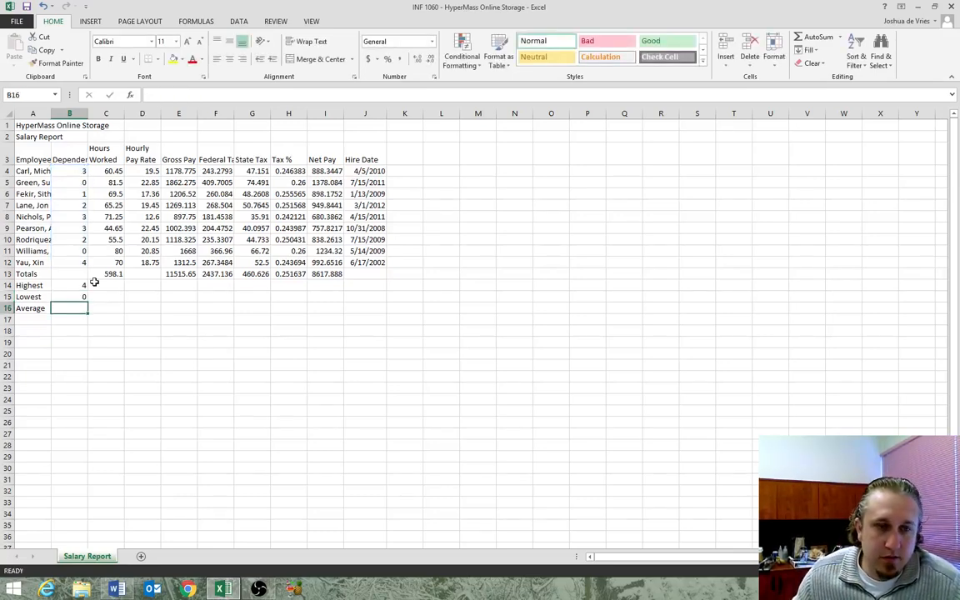
pyautogui.click(74, 296)
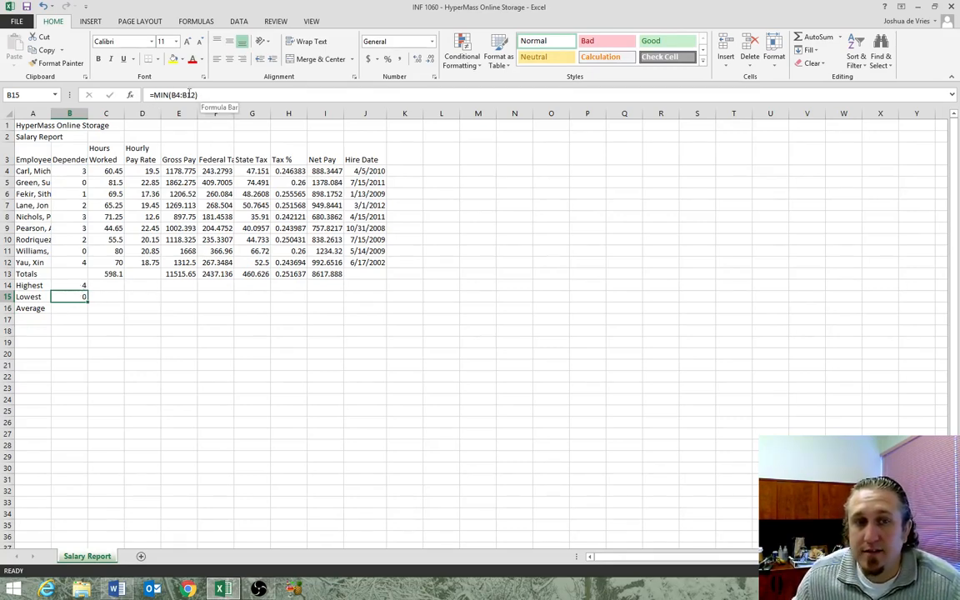
# Enter the formula =av(b4:b12) in B16 for the average number of dependents.
pyautogui.click(76, 308)
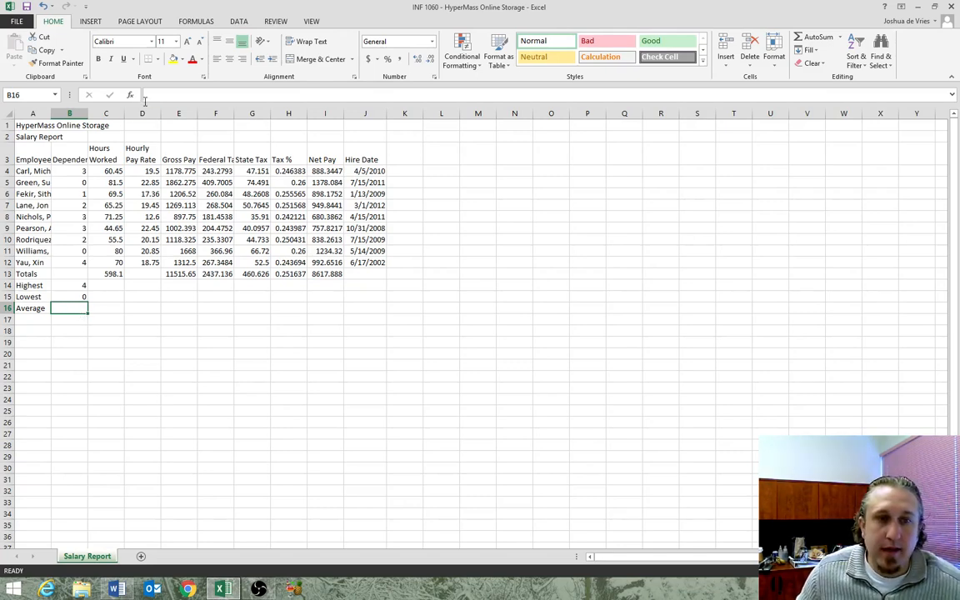
pyautogui.click(152, 95)
pyautogui.write('=av')
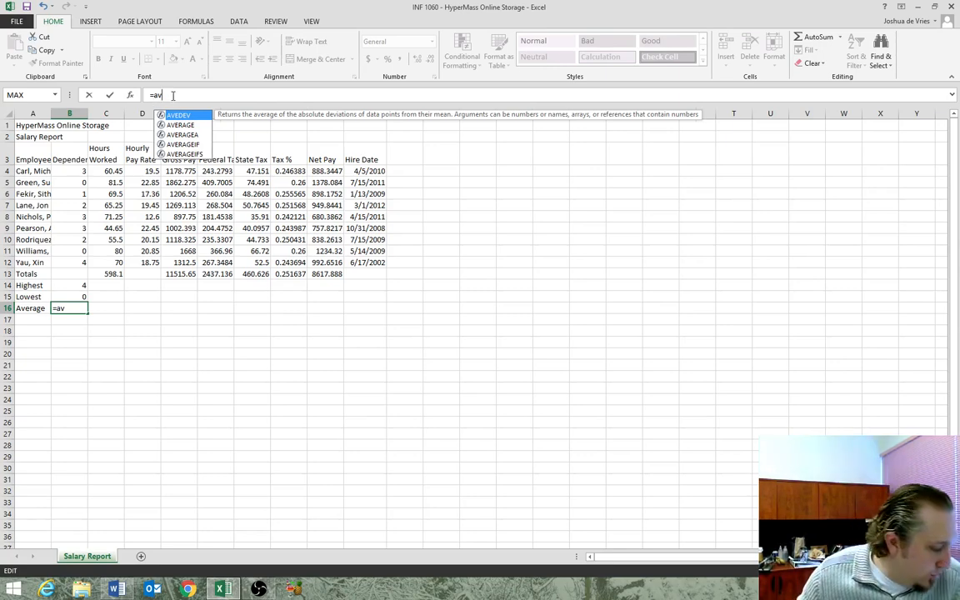
pyautogui.write('(')
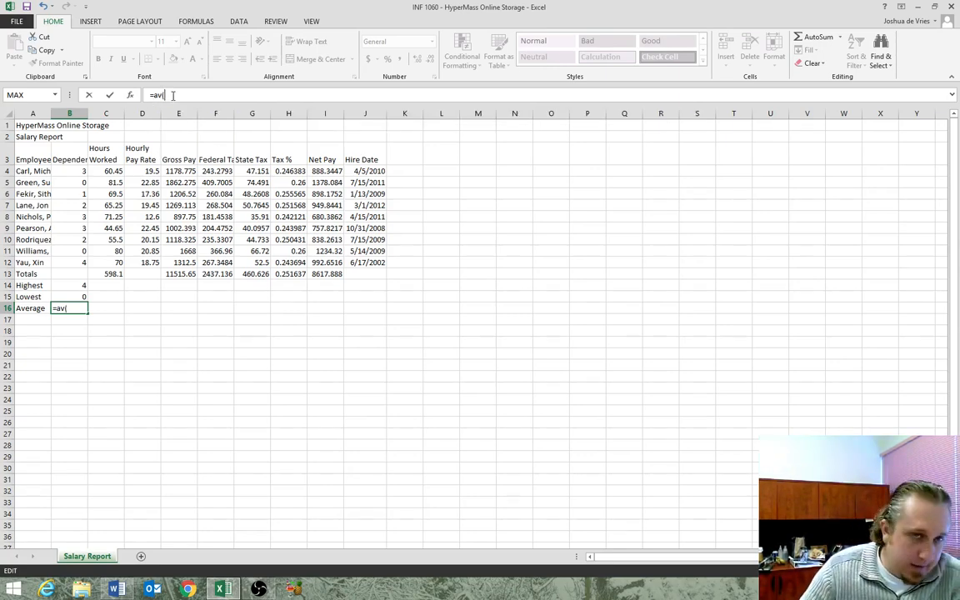
pyautogui.write('b')
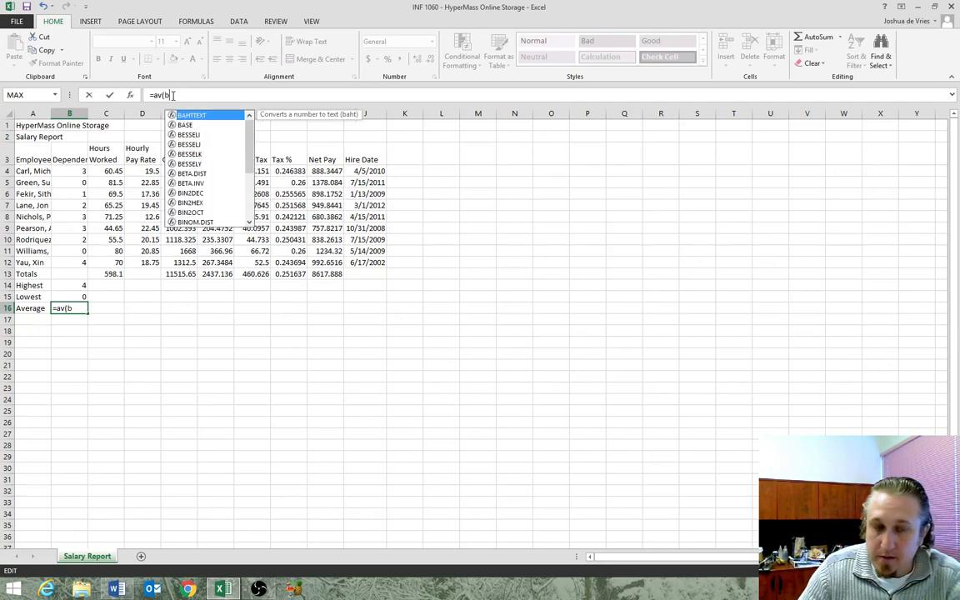
pyautogui.write('4:')
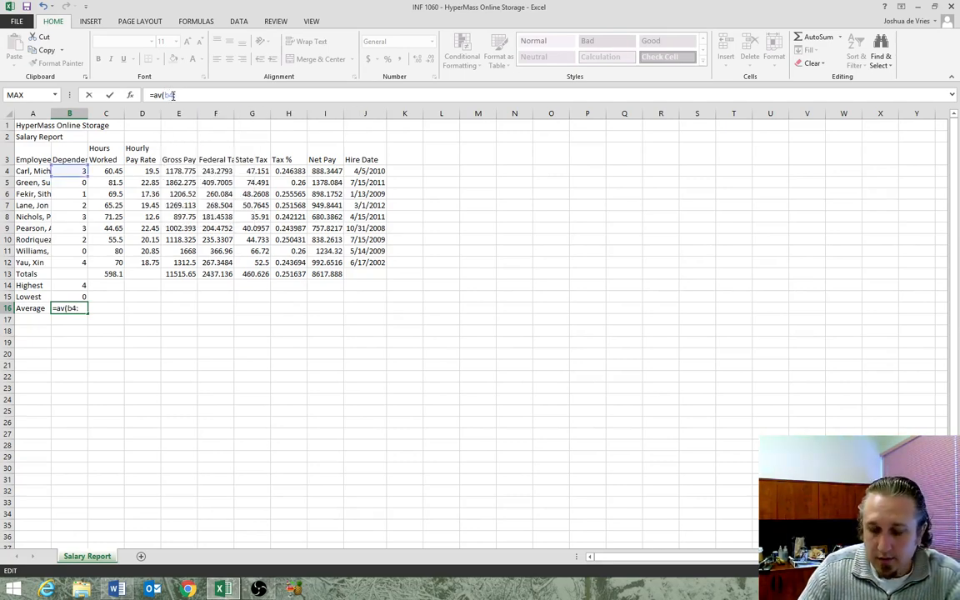
pyautogui.write('b12)')
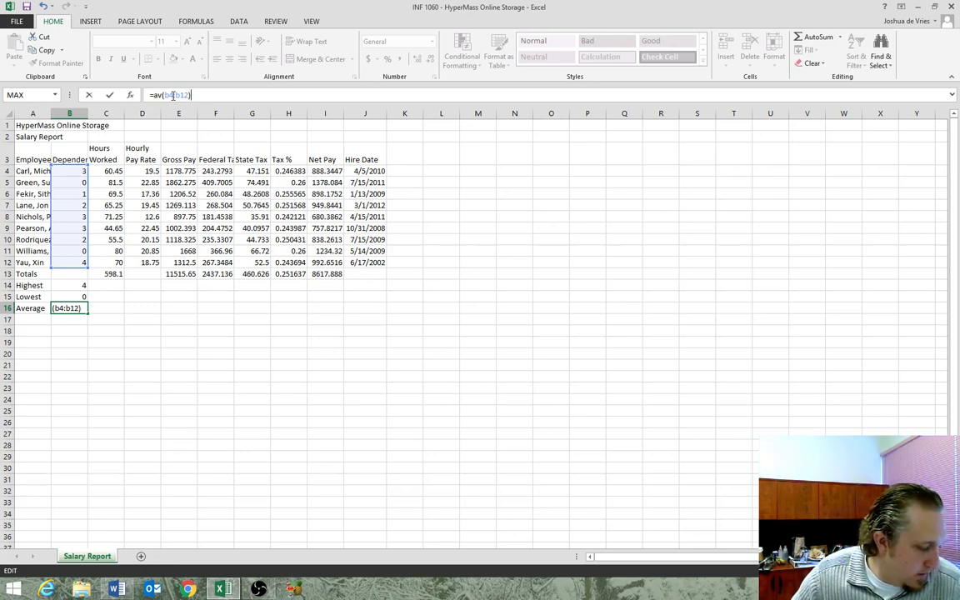
pyautogui.press('Return')
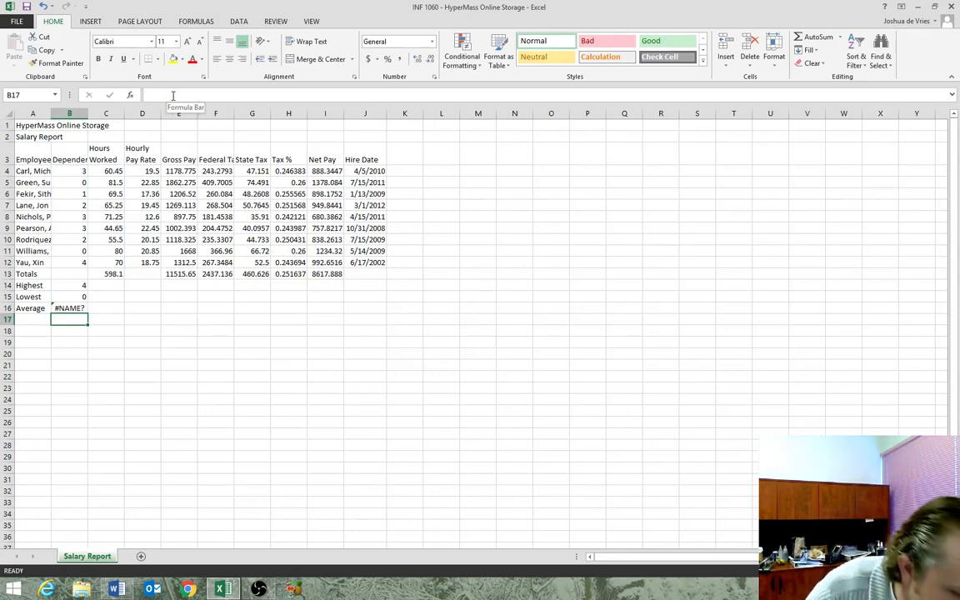
# Correct the function name in B16 so the formula reads =AVERAGE(B4:B12).
pyautogui.click(172, 95)
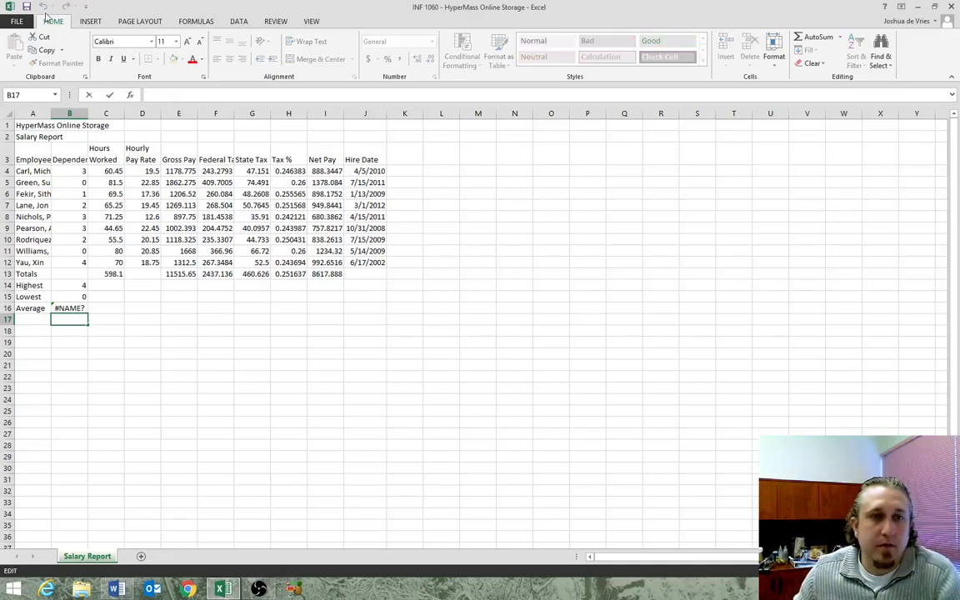
pyautogui.click(73, 311)
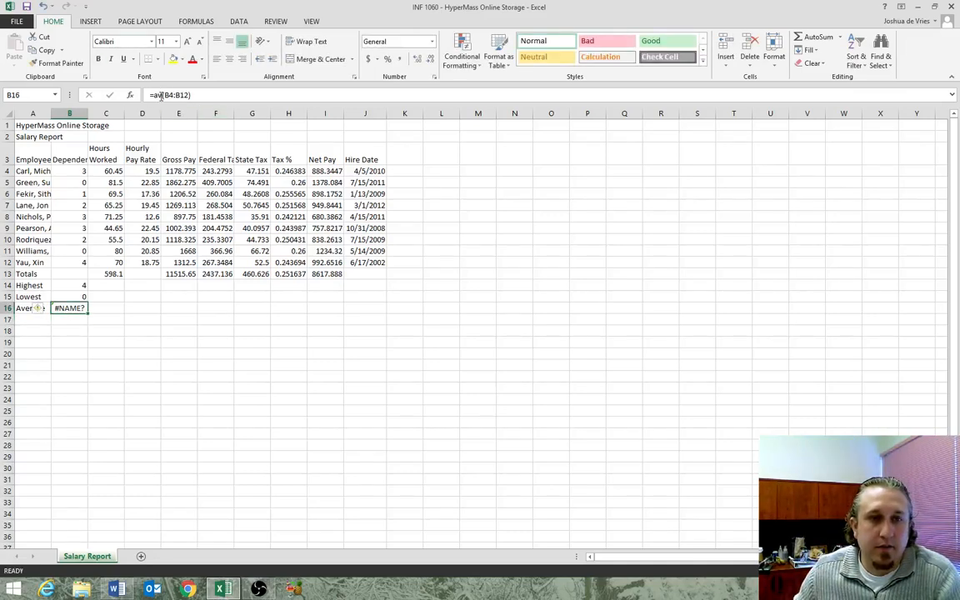
pyautogui.click(161, 95)
pyautogui.write('erage')
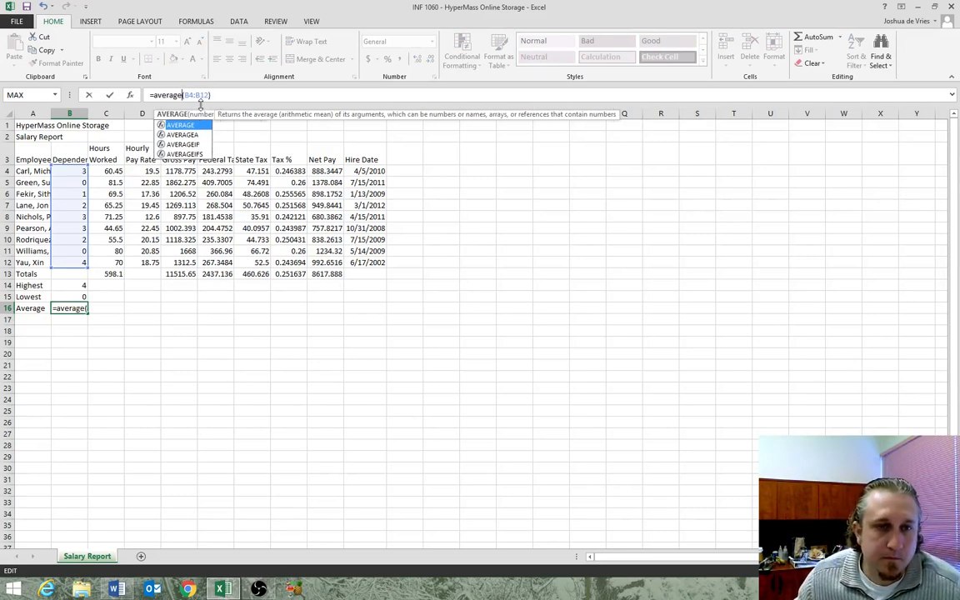
pyautogui.click(75, 321)
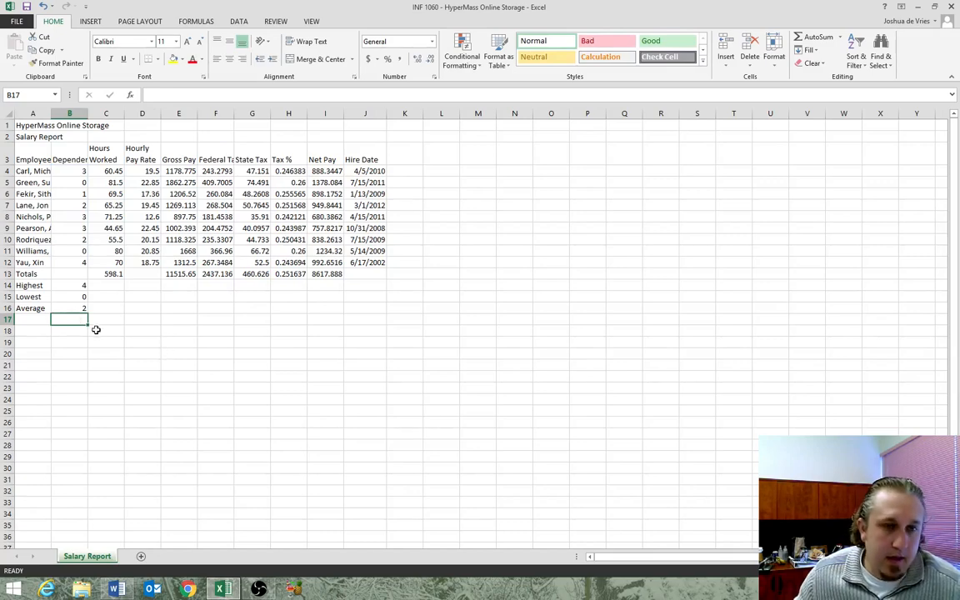
pyautogui.click(77, 309)
pyautogui.click(73, 330)
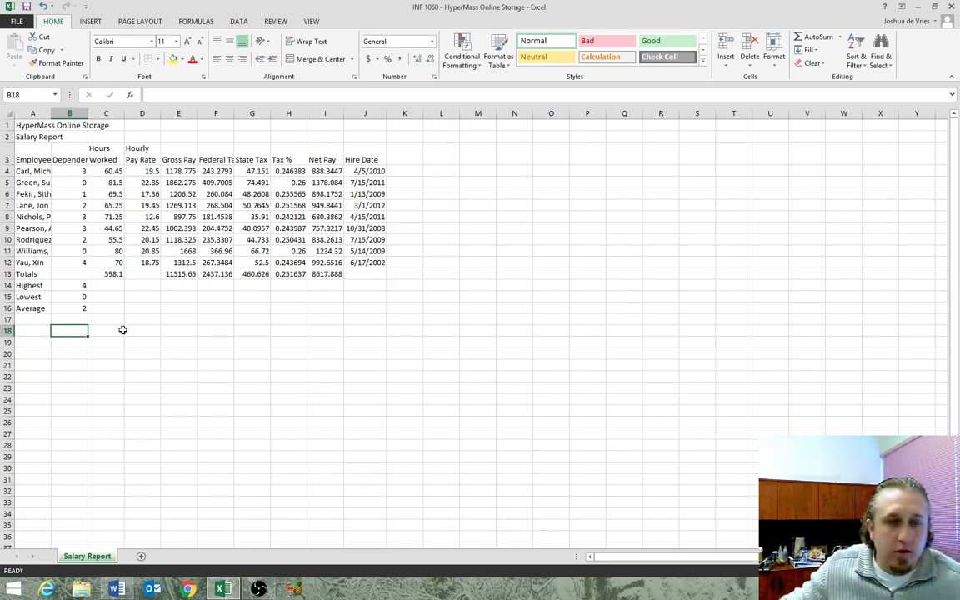
# Try to fill the Highest row selection B14:I14 down through row 16, and undo the fill.
pyautogui.click(80, 286)
pyautogui.moveTo(79, 286); pyautogui.dragTo(329, 283)
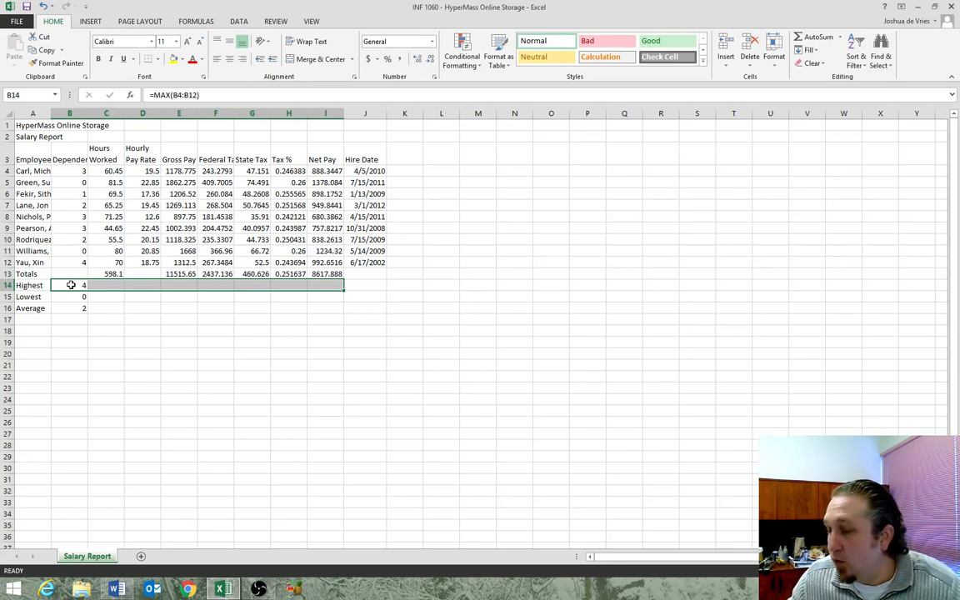
pyautogui.moveTo(343, 291); pyautogui.dragTo(342, 313)
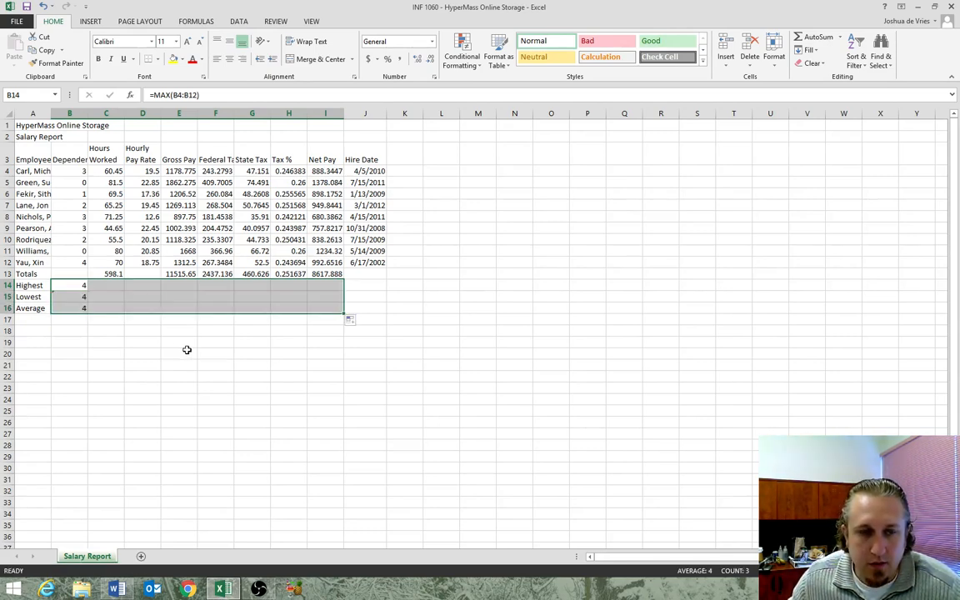
pyautogui.click(177, 352)
pyautogui.click(43, 7)
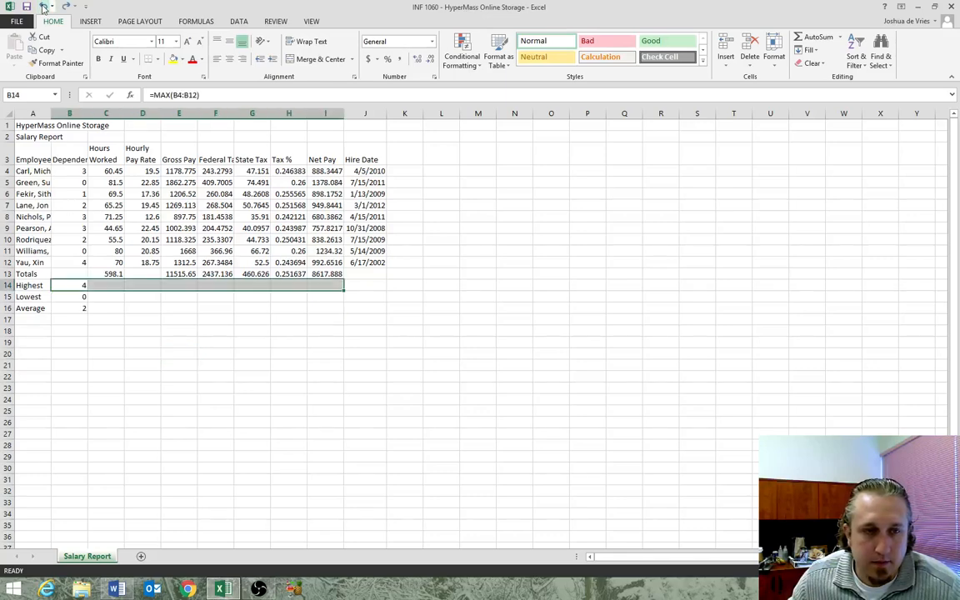
# Copy the Highest, Lowest and Average formulas in B14:B16 across to column I.
pyautogui.click(76, 285)
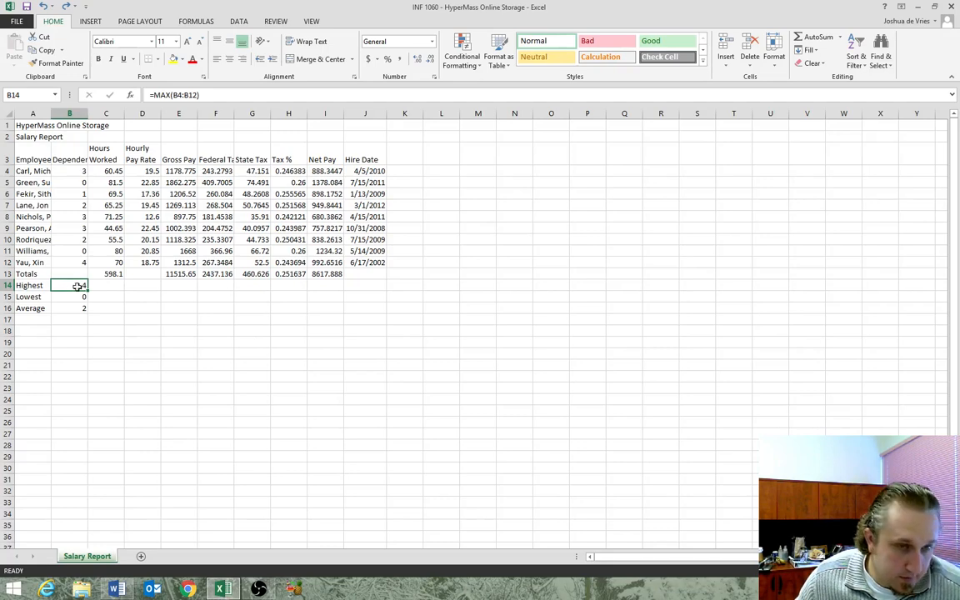
pyautogui.moveTo(73, 286); pyautogui.dragTo(345, 310)
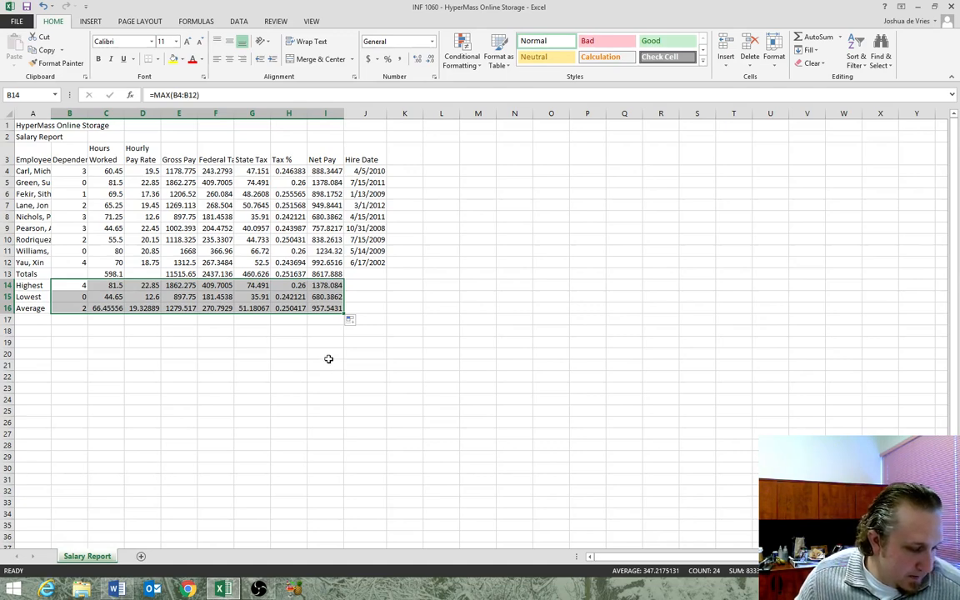
pyautogui.click(325, 320)
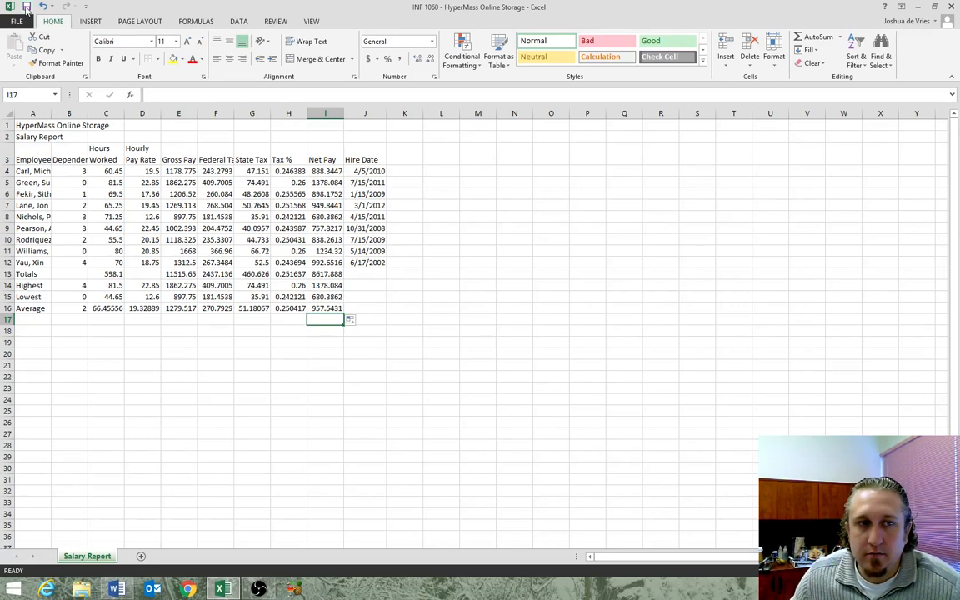
# Switch to the Word document containing the contact details for help.
pyautogui.click(118, 590)
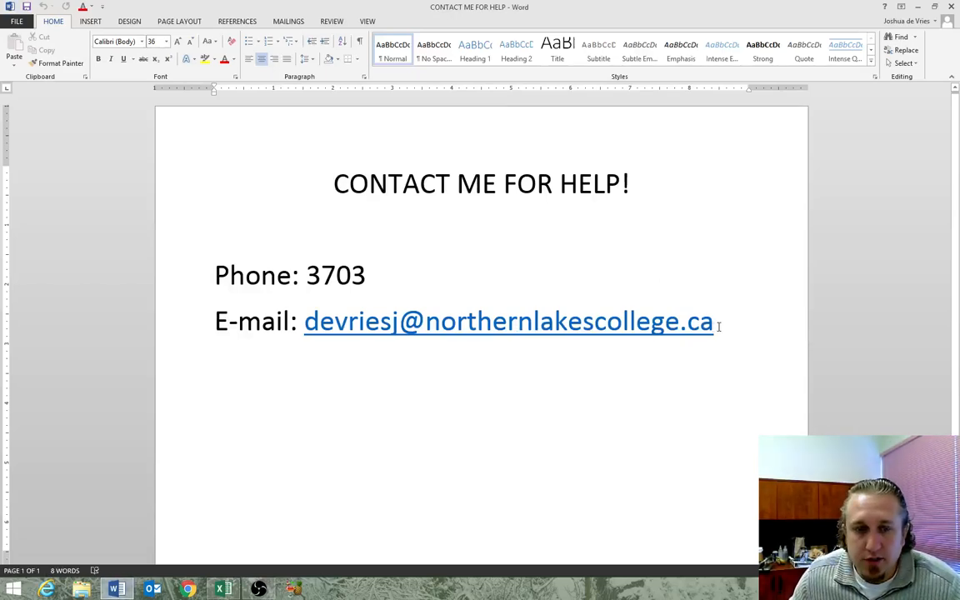
pyautogui.click(260, 590)
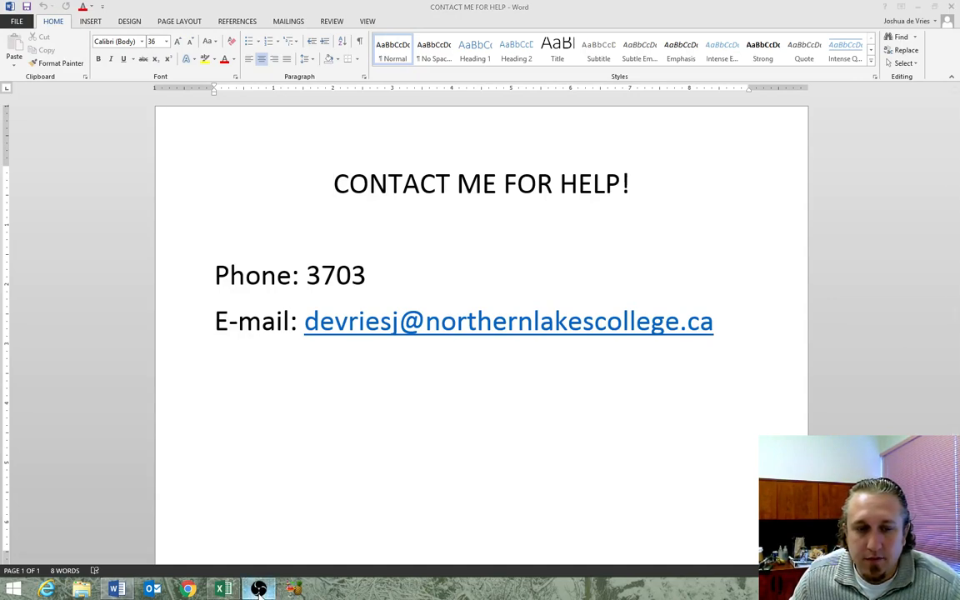